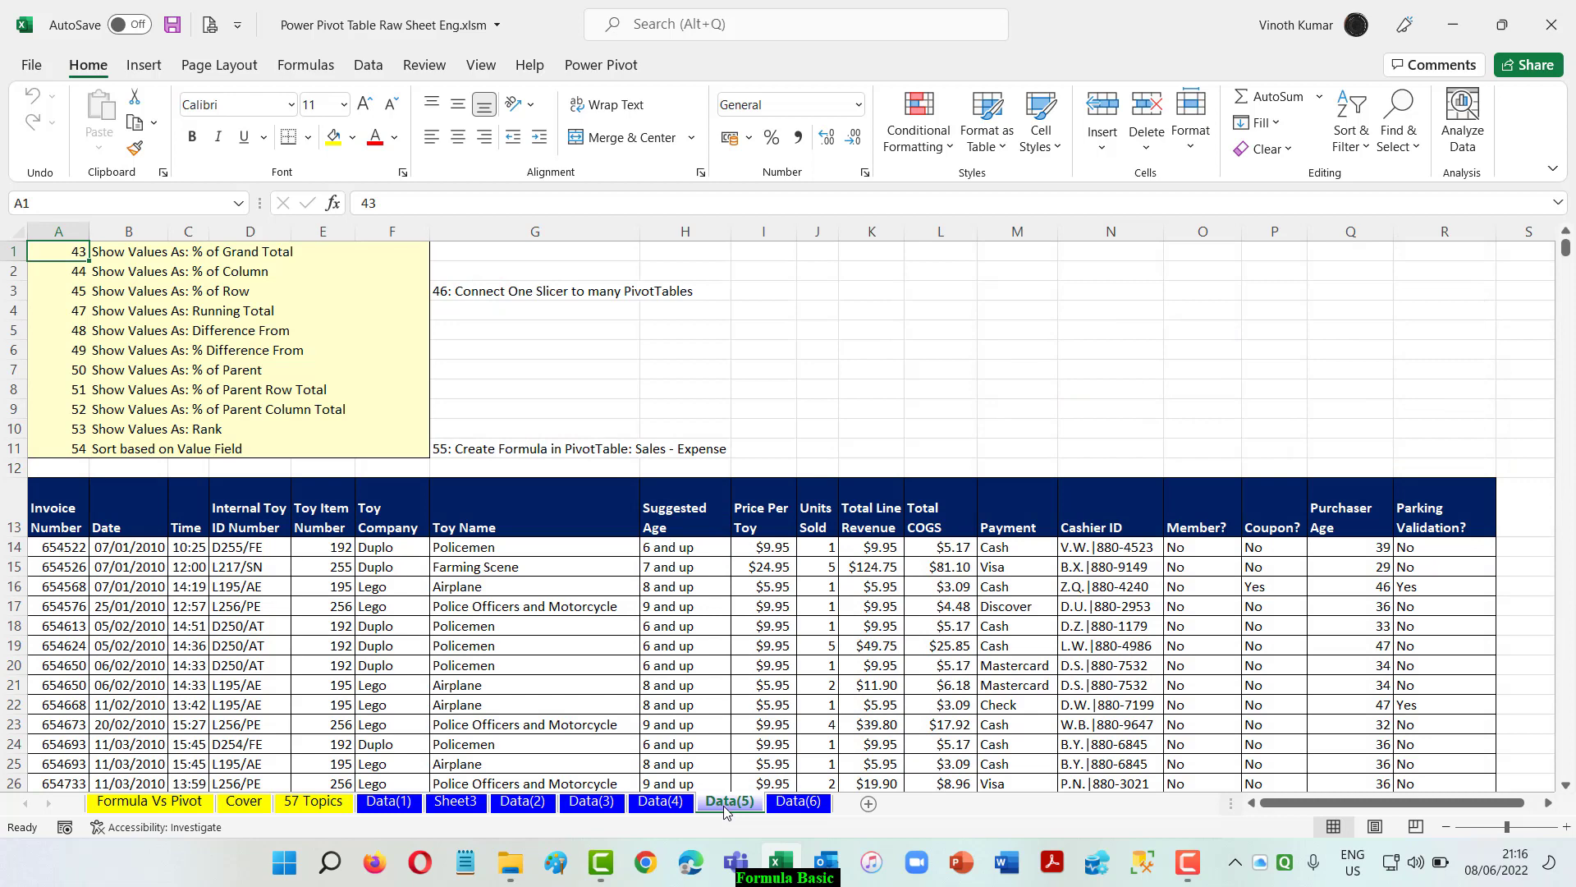
# Open the Data(6) sheet and review its Data Model notes, Transaction table and SalesRepRegion table
pyautogui.click(806, 810)
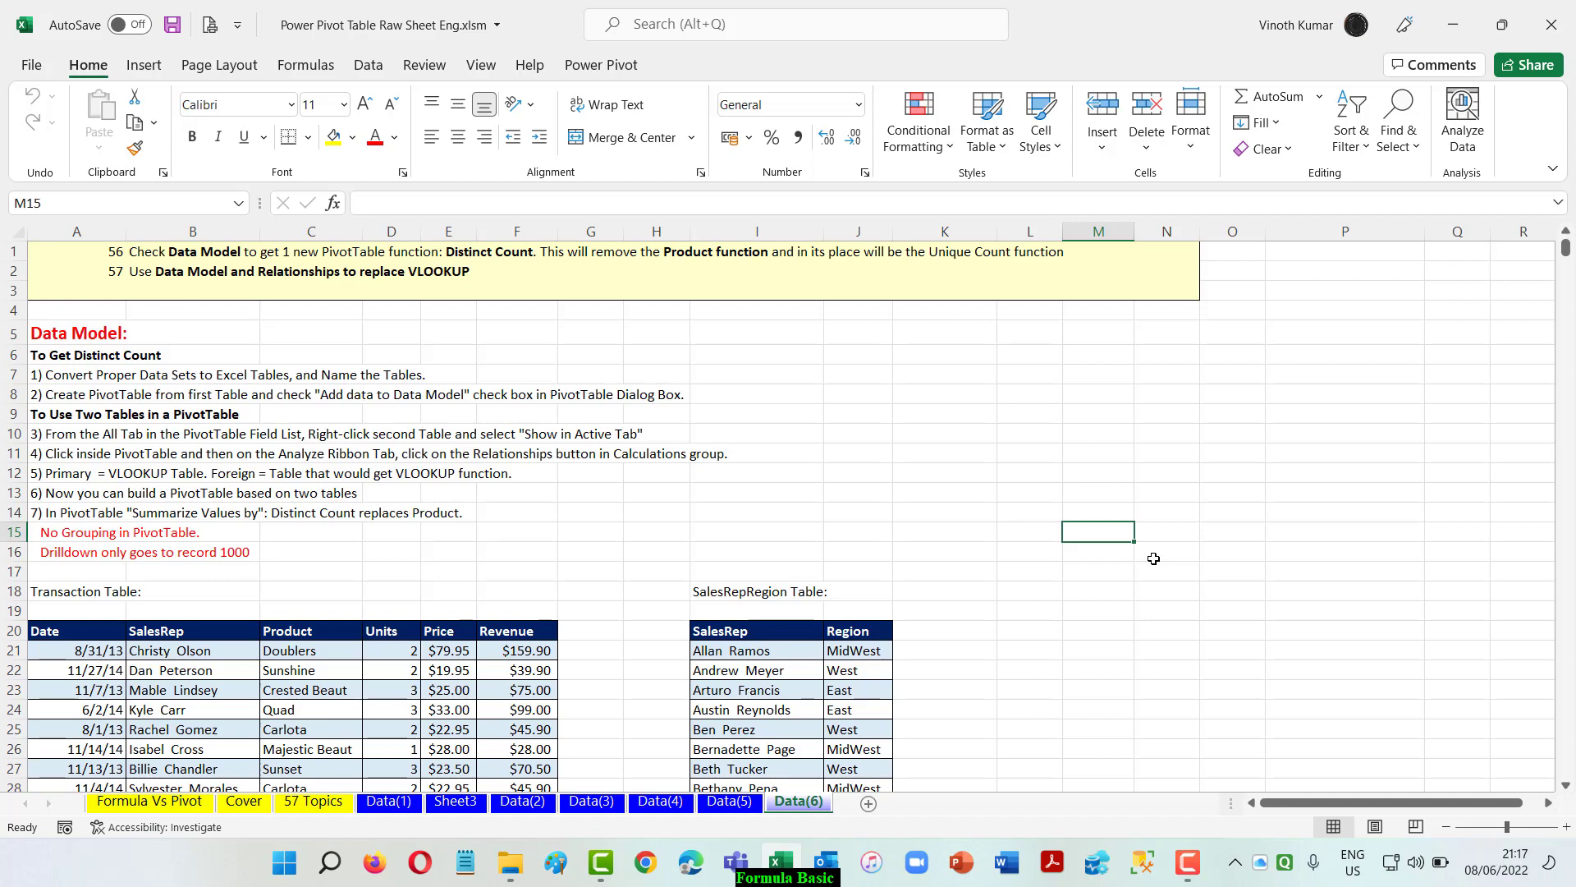
pyautogui.scroll(-14, 1153, 558)
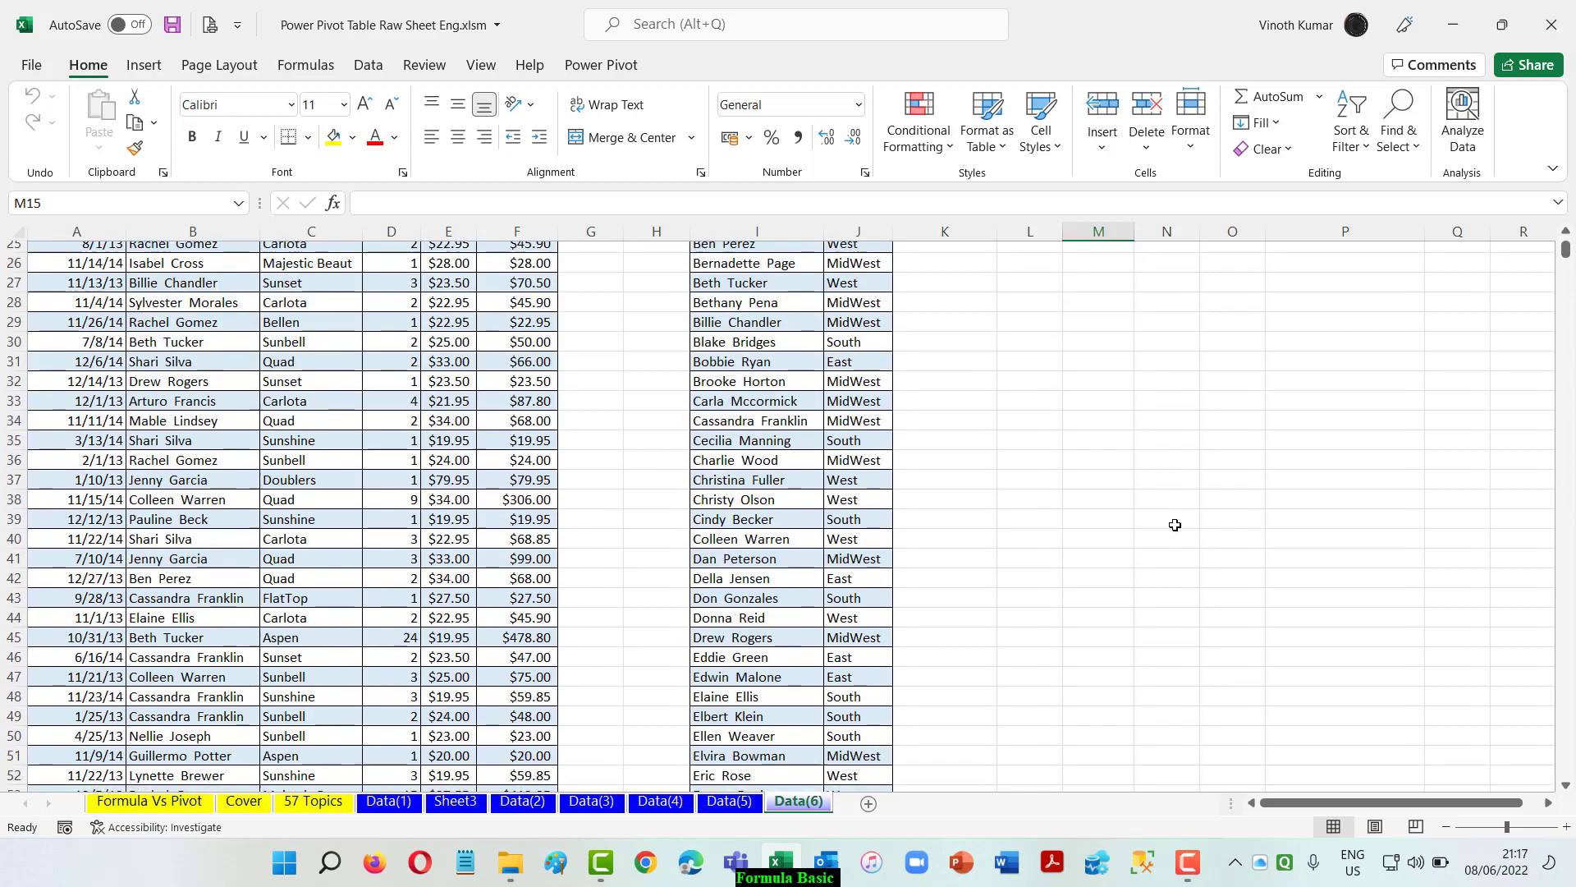
pyautogui.scroll(11, 1174, 525)
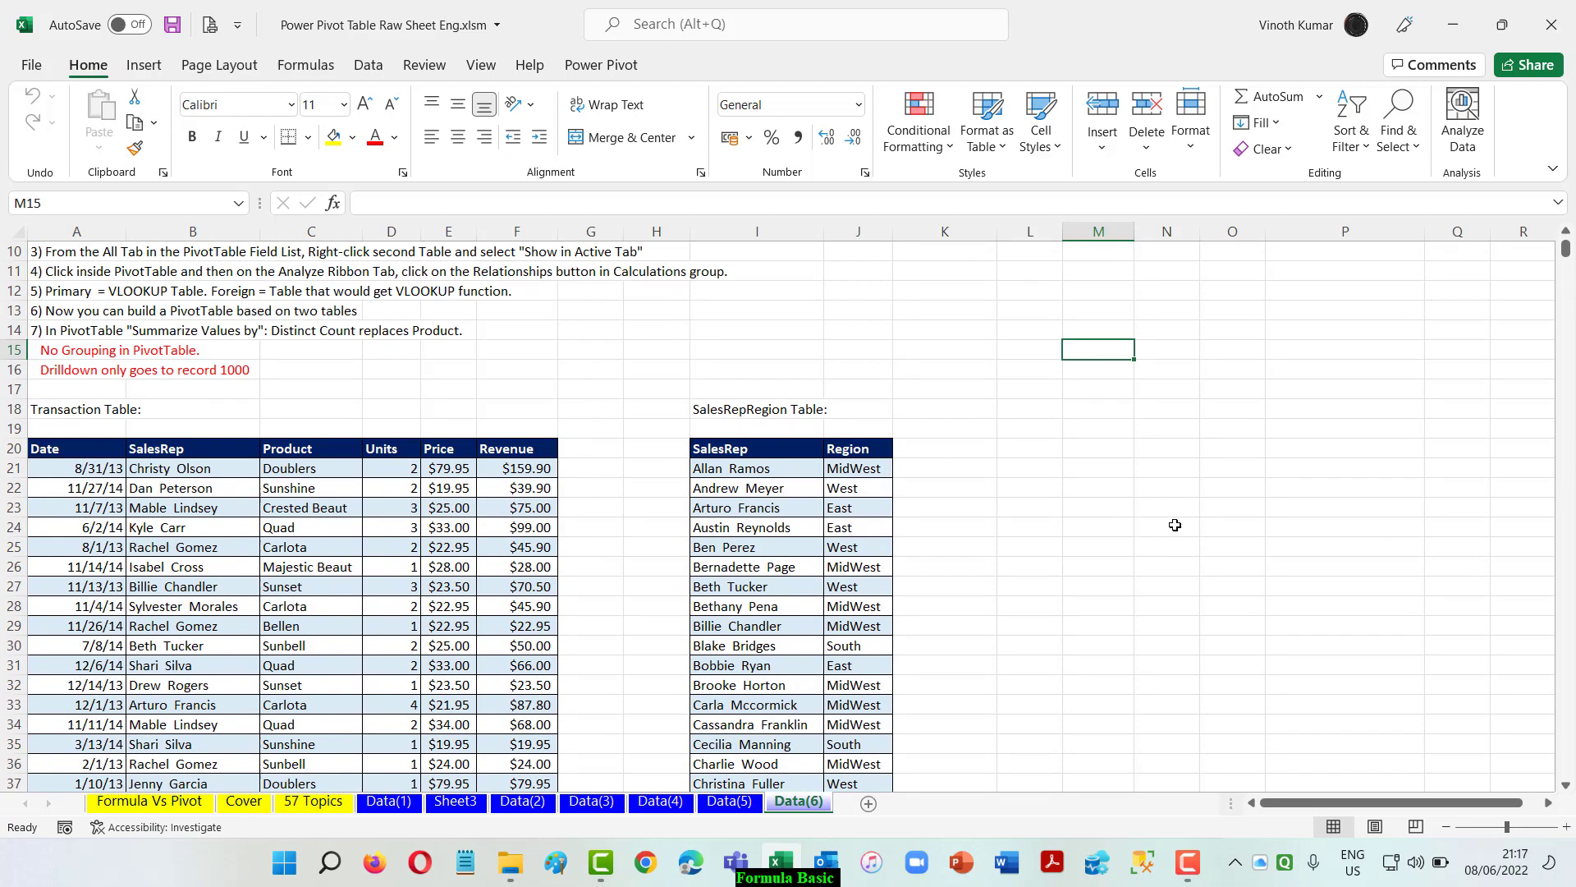
pyautogui.scroll(3, 1175, 524)
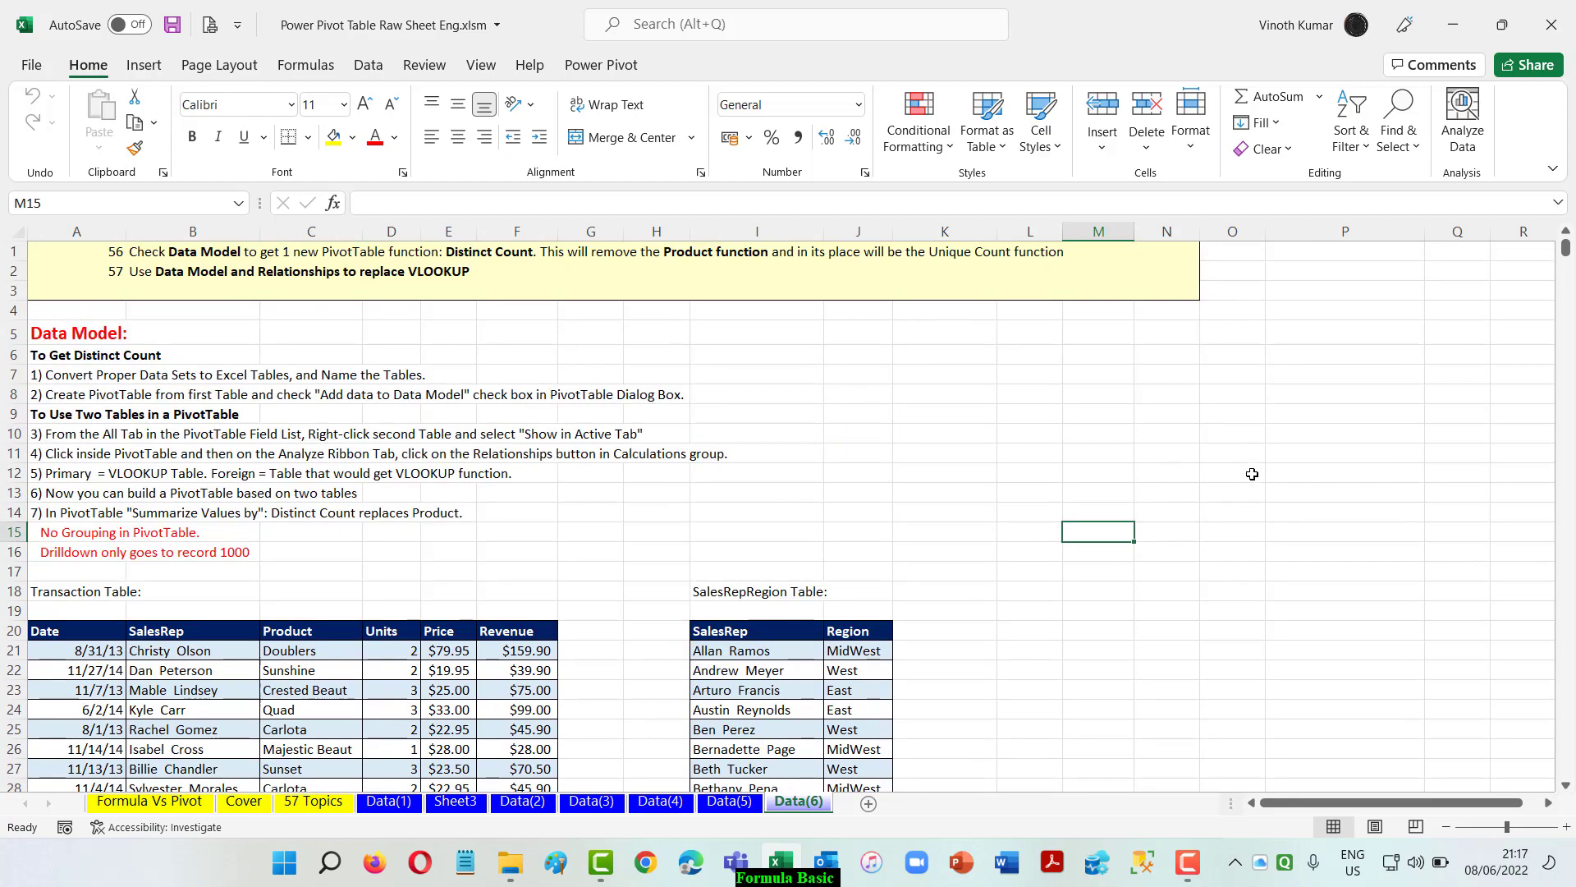
pyautogui.scroll(-5, 1248, 468)
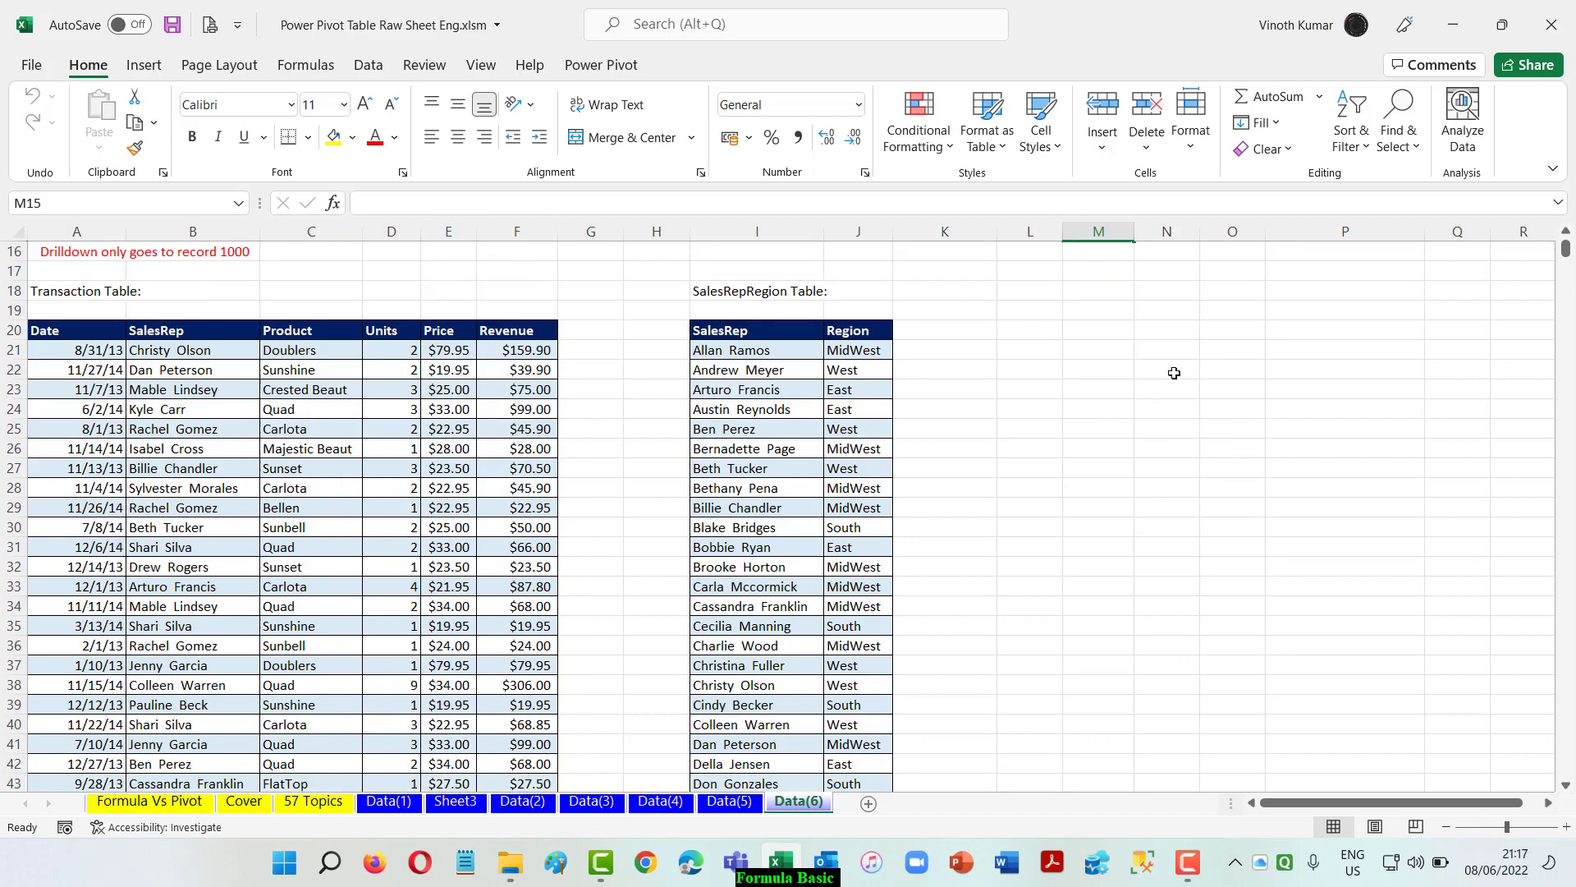
pyautogui.click(865, 331)
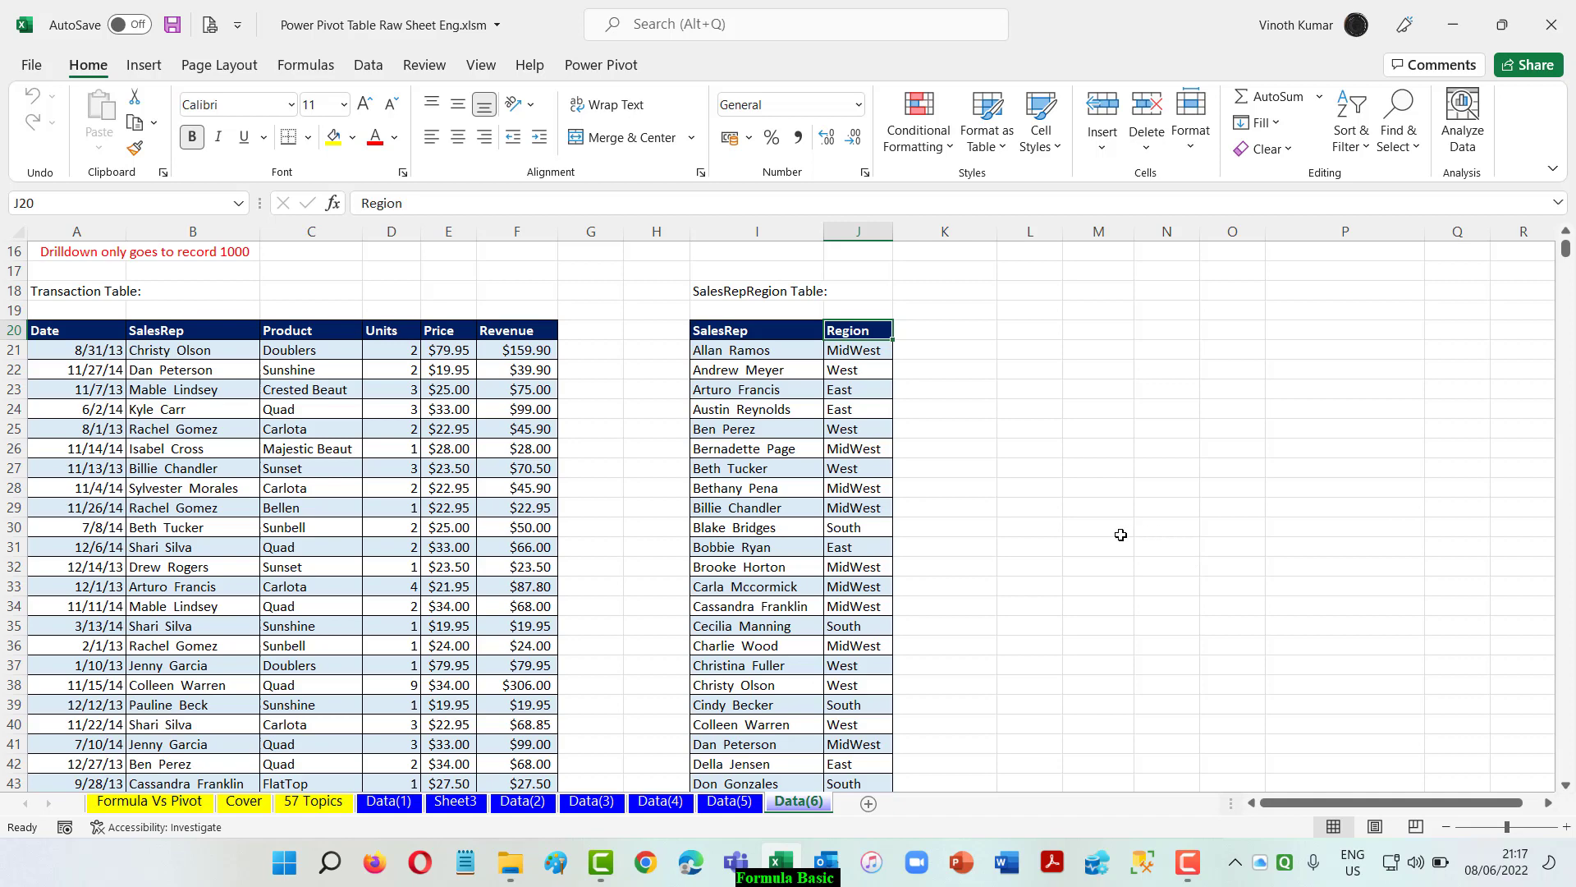
pyautogui.scroll(4, 1121, 534)
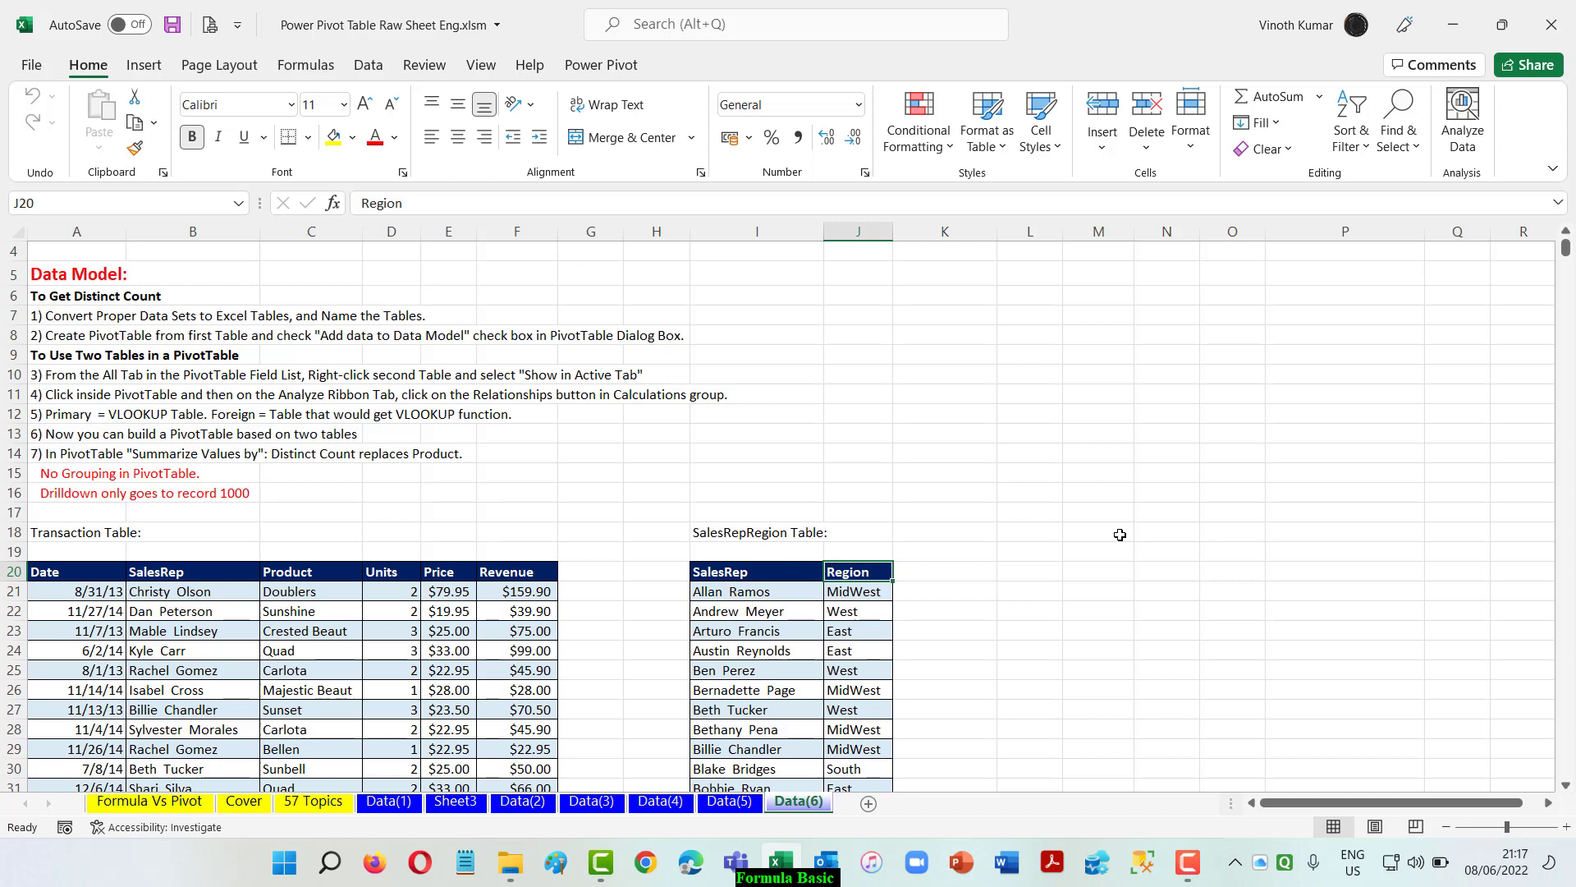
# List the unique regions of the SalesRepRegion table with the formula =UNIQUE(J20:J92) in cell M6
pyautogui.click(1087, 298)
pyautogui.write('=uni')
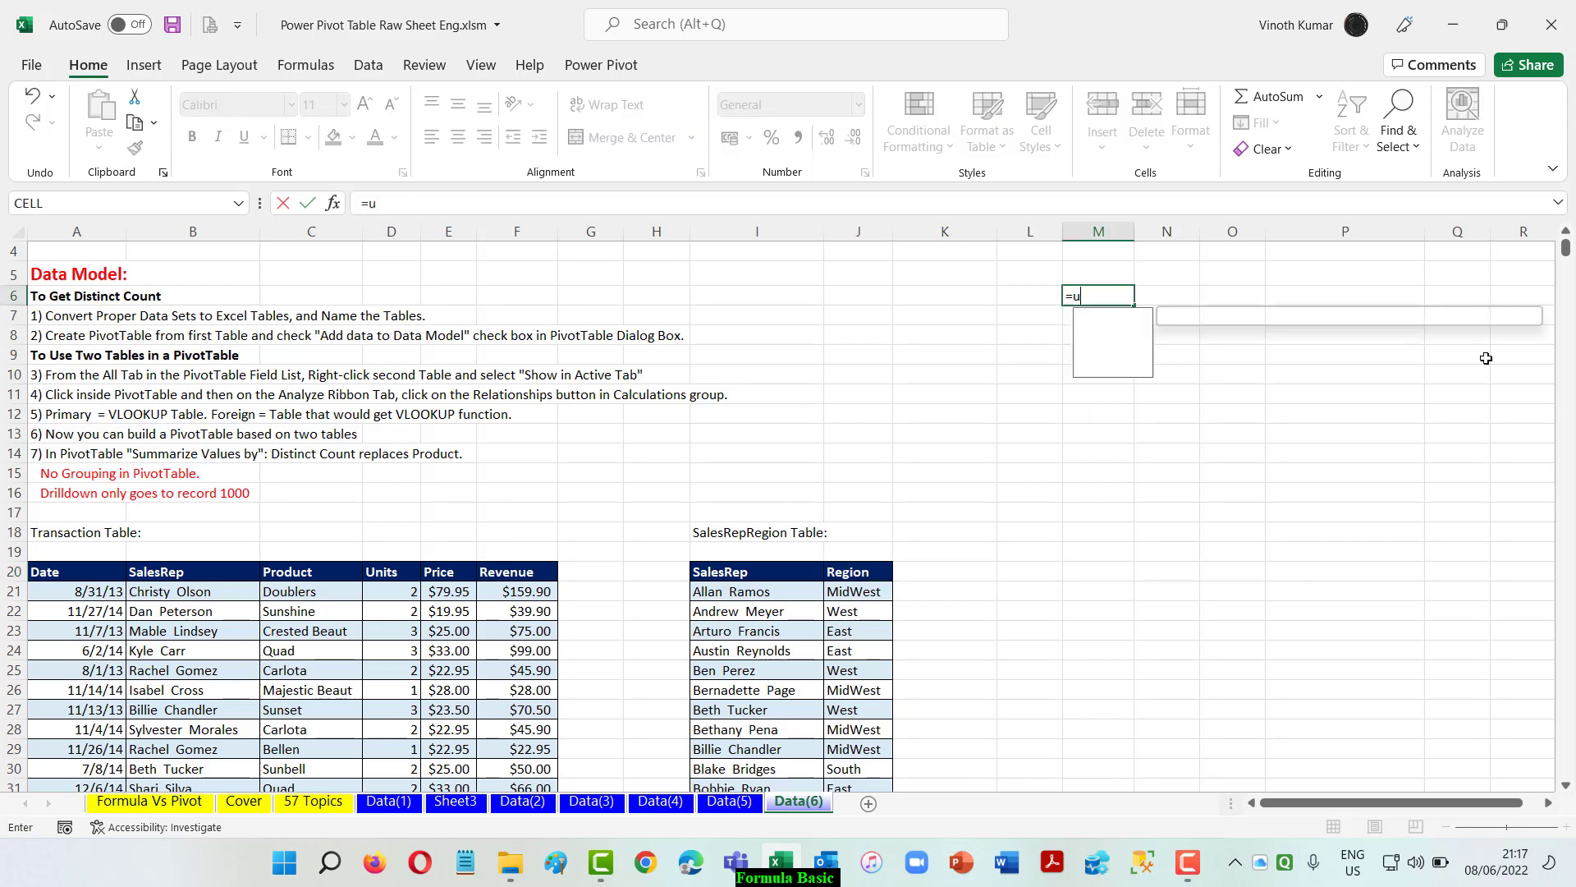
pyautogui.press('Down')
pyautogui.press('Down')
pyautogui.press('Tab')
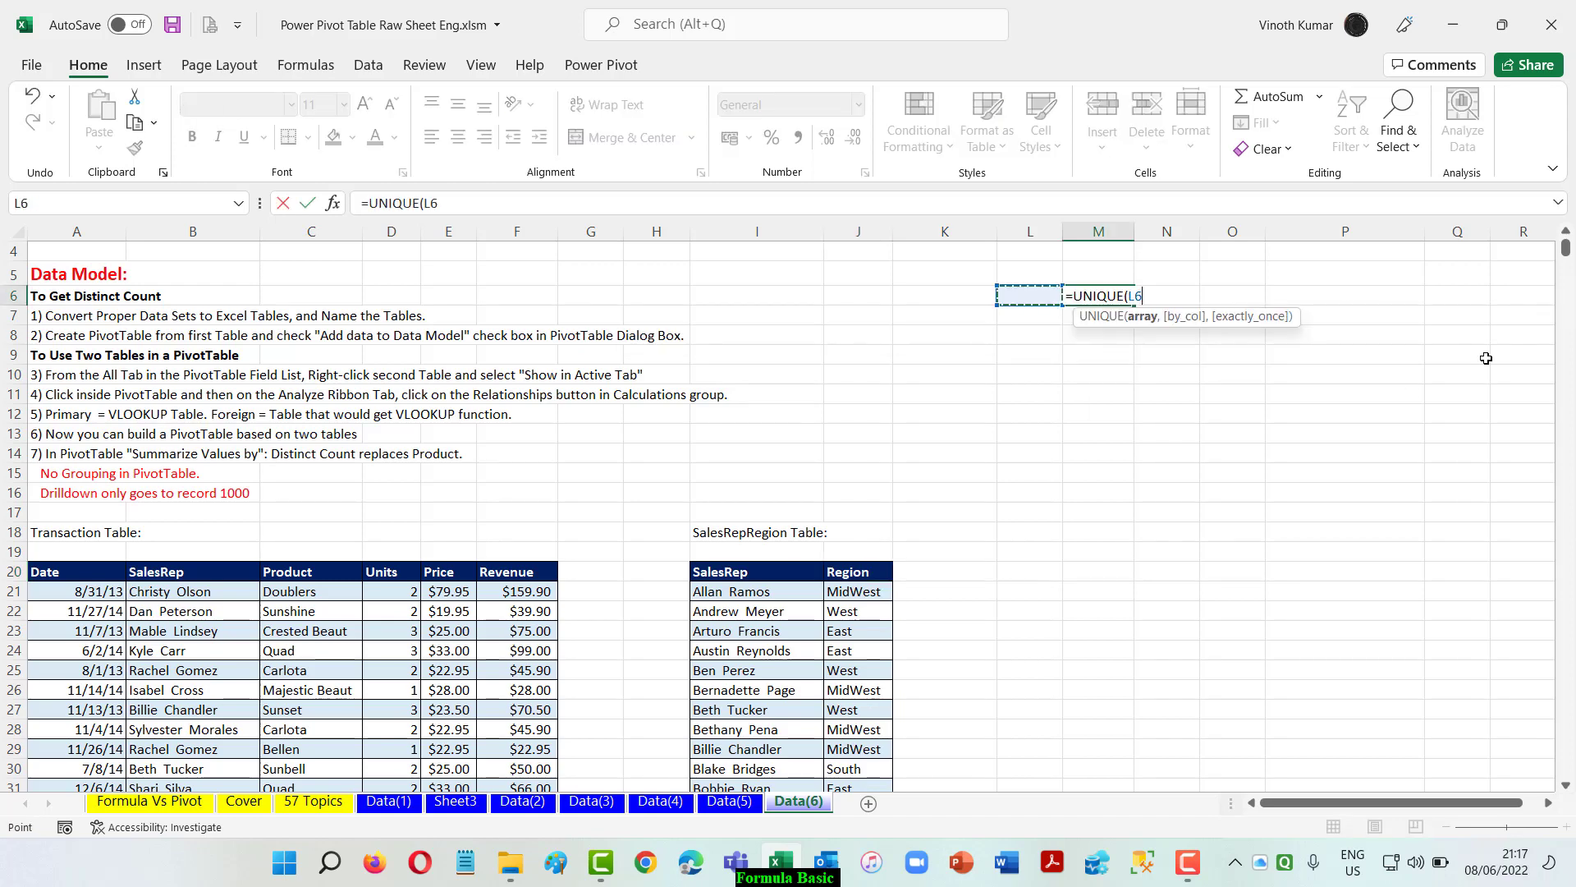
pyautogui.press('Left')
pyautogui.press('Left')
pyautogui.press('Left')
pyautogui.press('Left')
pyautogui.press('Left')
pyautogui.press('Left')
pyautogui.press('Left')
pyautogui.press('Left')
pyautogui.press('Down')
pyautogui.press('Down')
pyautogui.press('Down')
pyautogui.press('Down')
pyautogui.press('Down')
pyautogui.press('Down')
pyautogui.press('Down')
pyautogui.press('Down')
pyautogui.press('Down')
pyautogui.press('Down')
pyautogui.press('Down')
pyautogui.press('Down')
pyautogui.press('Down')
pyautogui.press('Right')
pyautogui.press('Right')
pyautogui.press('Right')
pyautogui.press('Right')
pyautogui.press('Right')
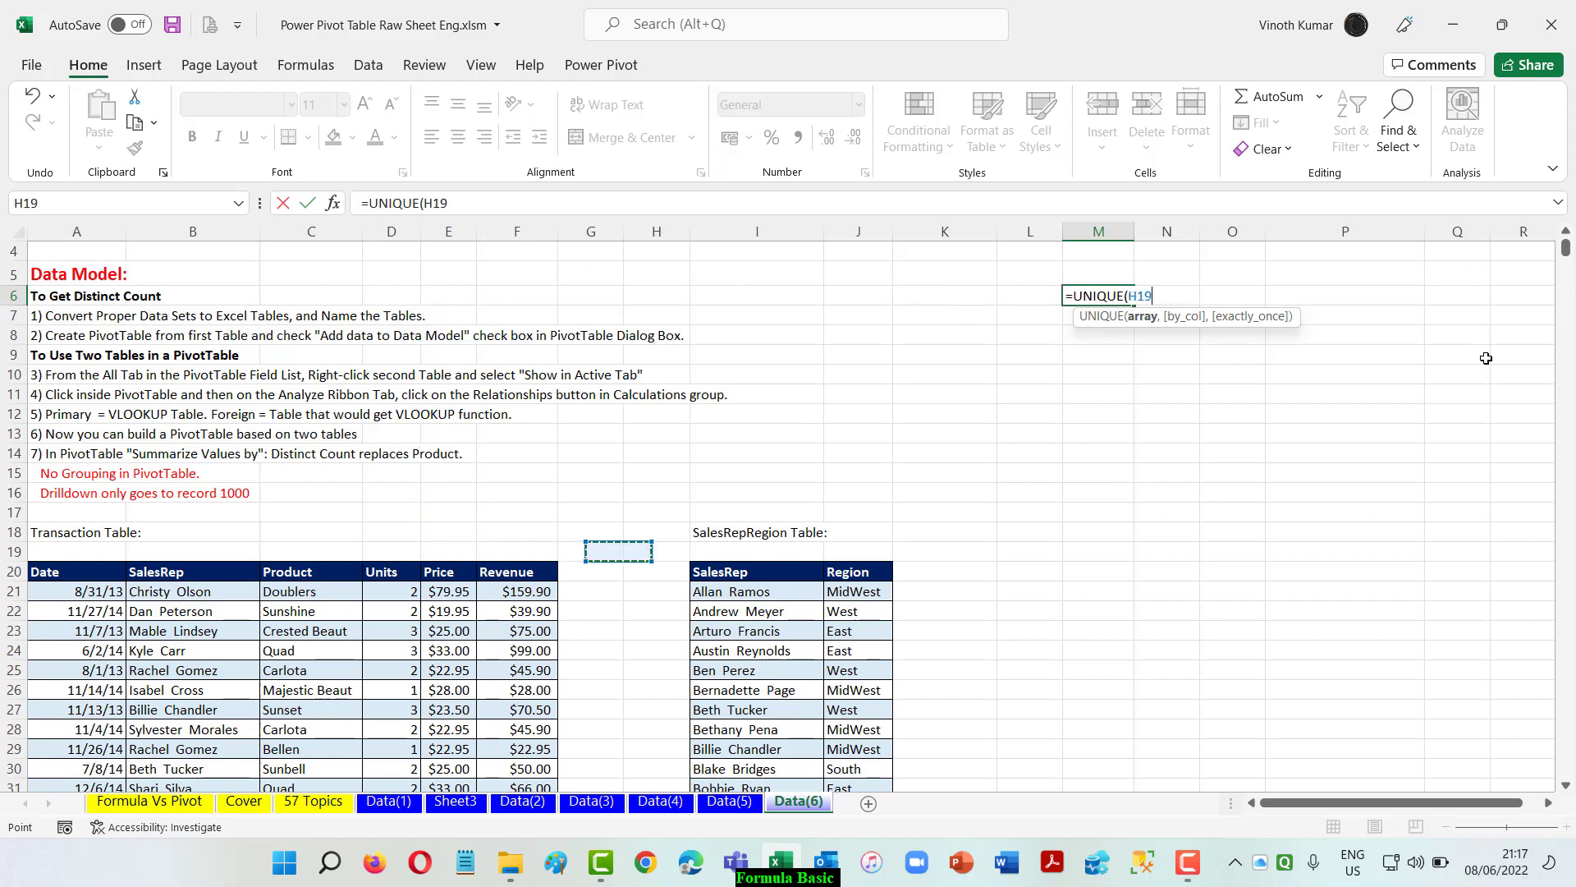
pyautogui.press('Down')
pyautogui.hotkey('ctrl', 'shift', 'Down')
pyautogui.press('Return')
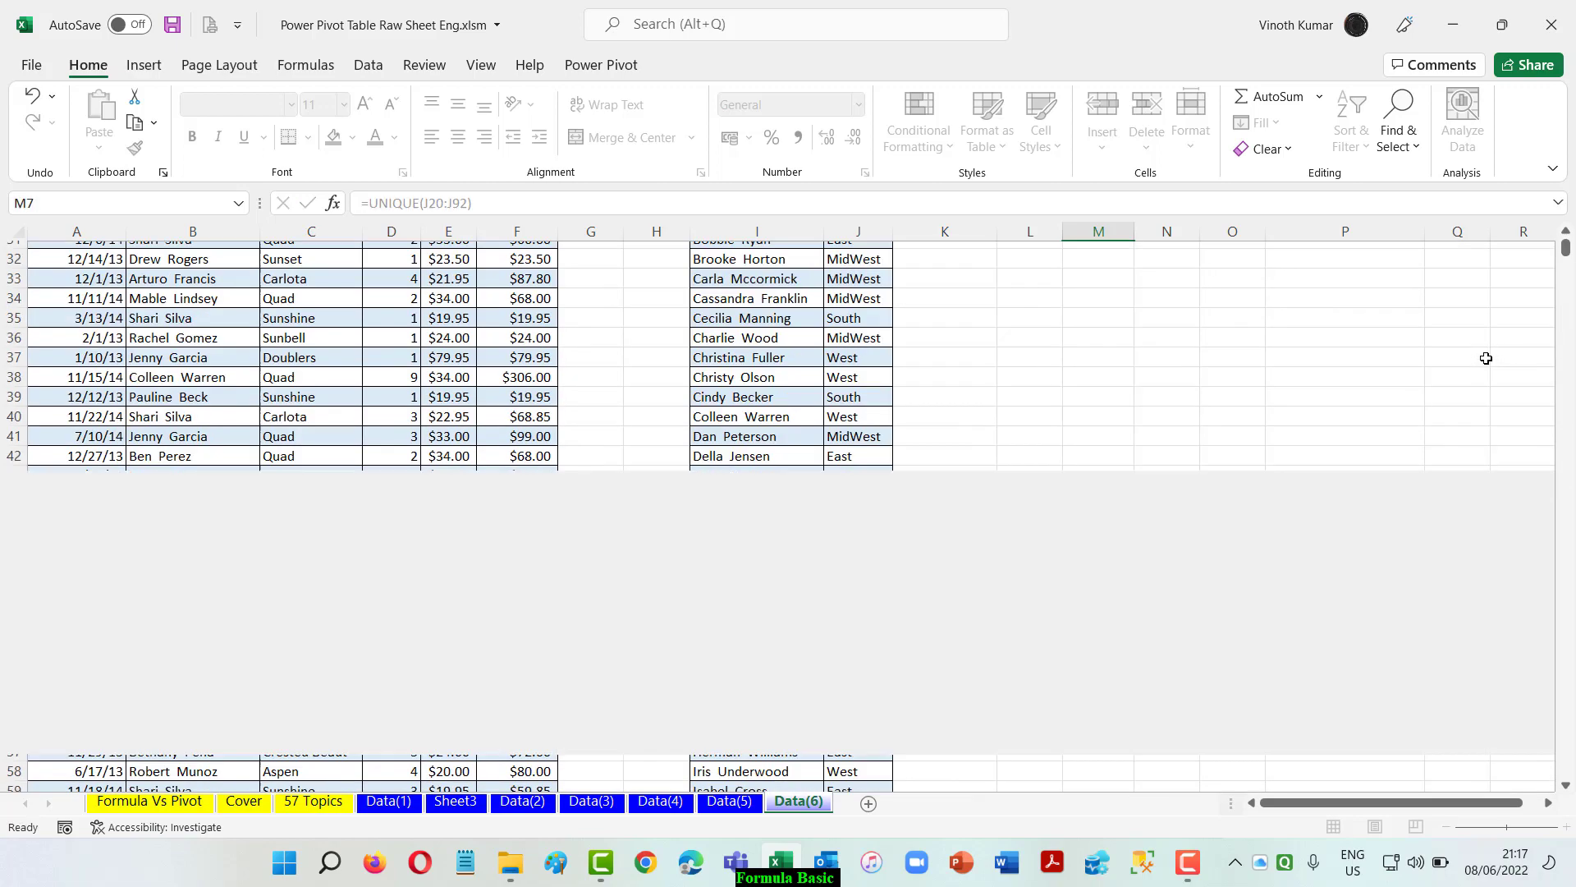
pyautogui.scroll(2, 1352, 483)
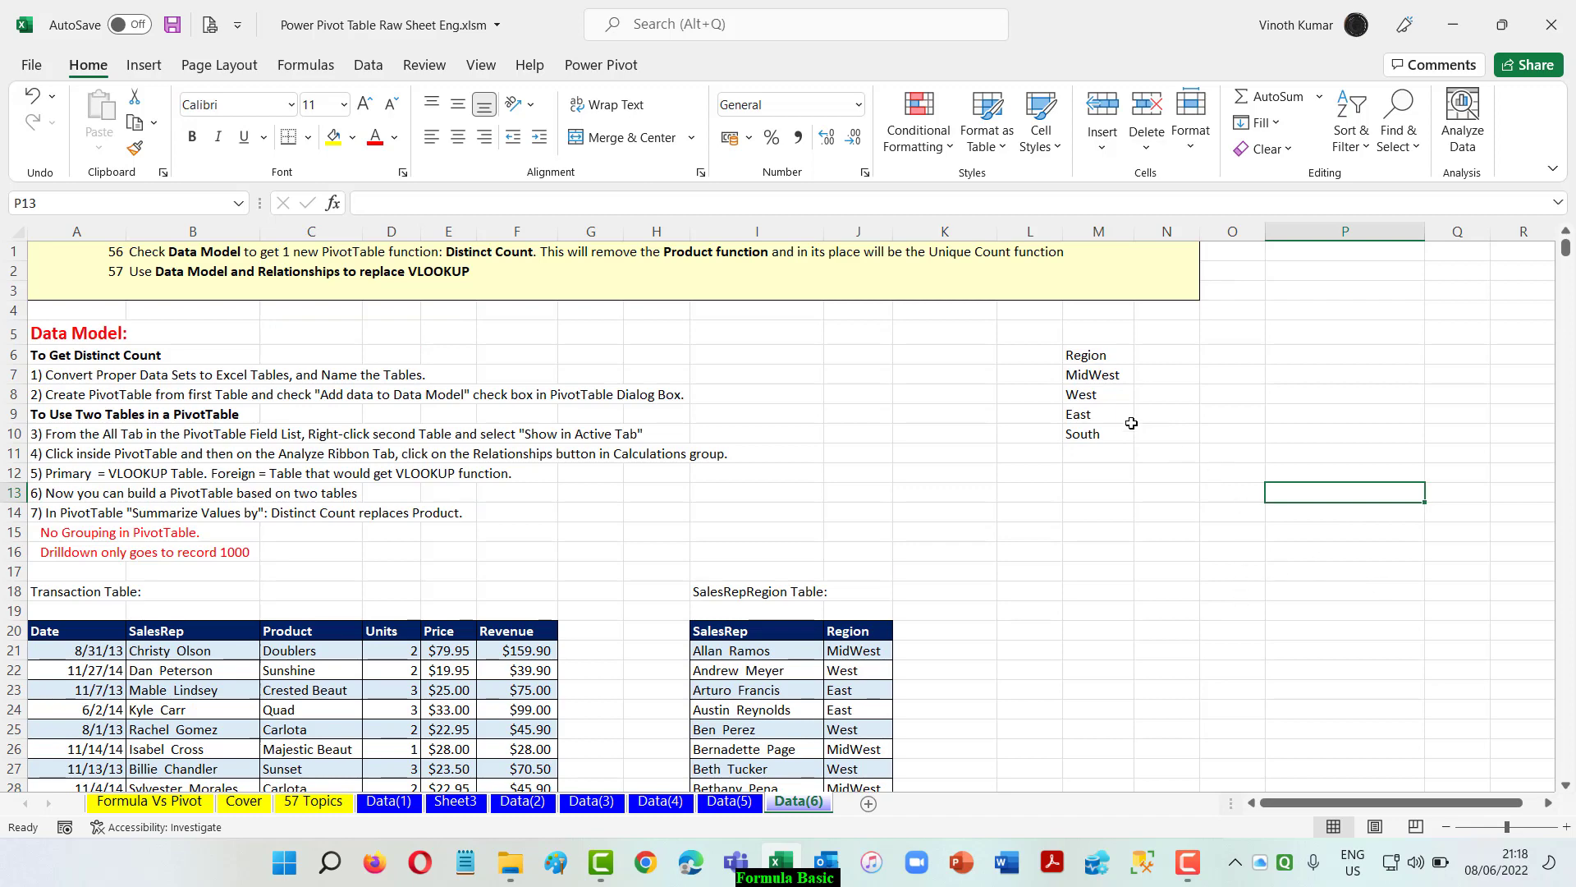
# Look over the unique region list and delete it from cells M6:M10
pyautogui.moveTo(1105, 380); pyautogui.dragTo(1105, 433)
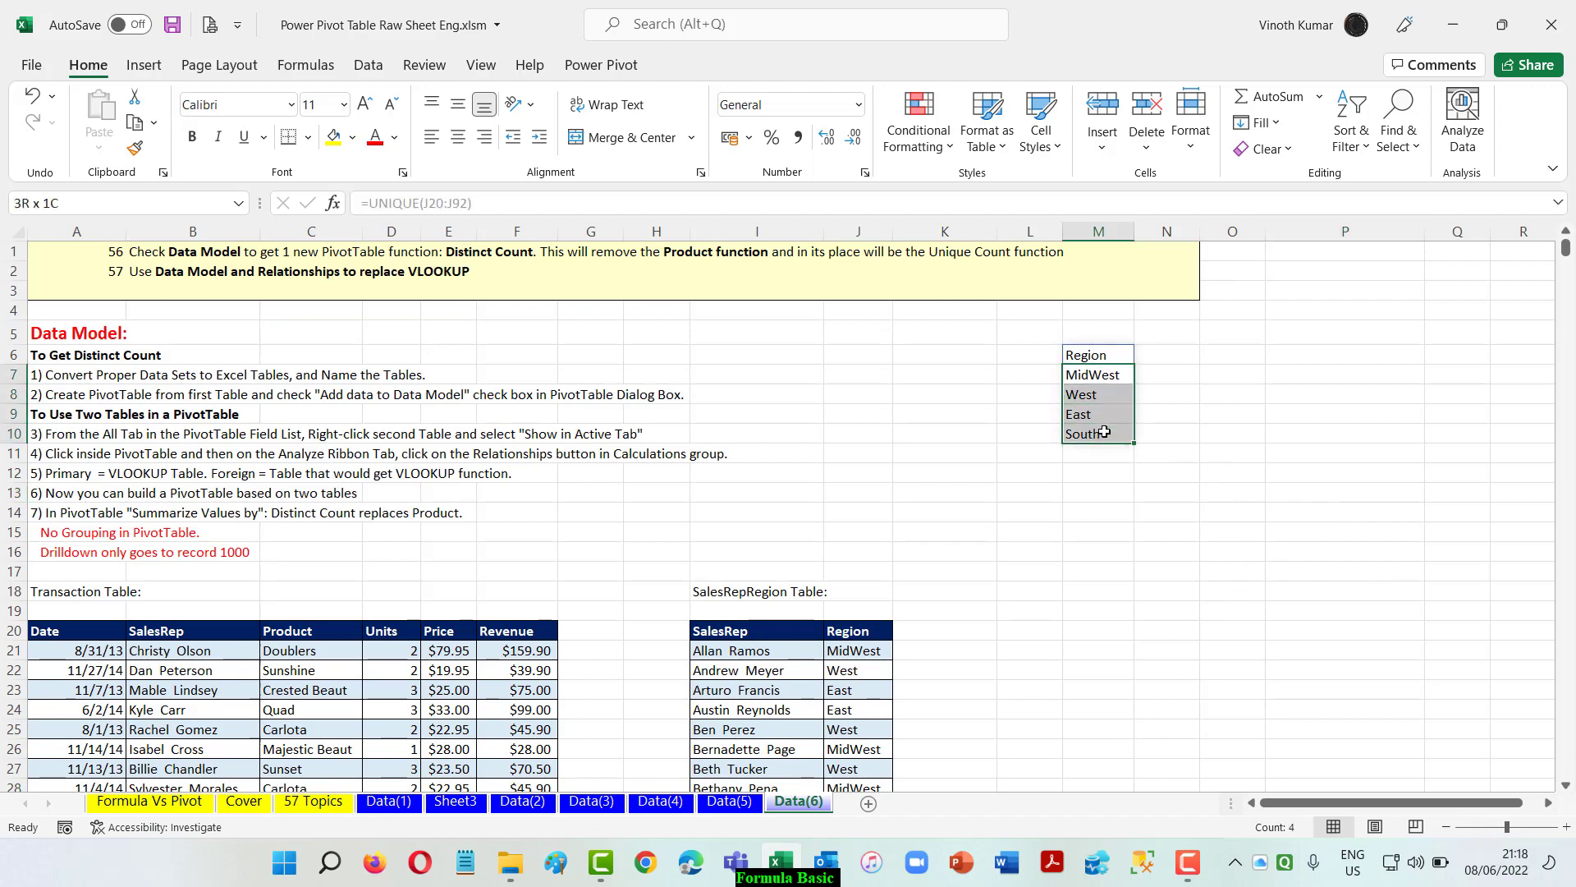
pyautogui.click(1221, 556)
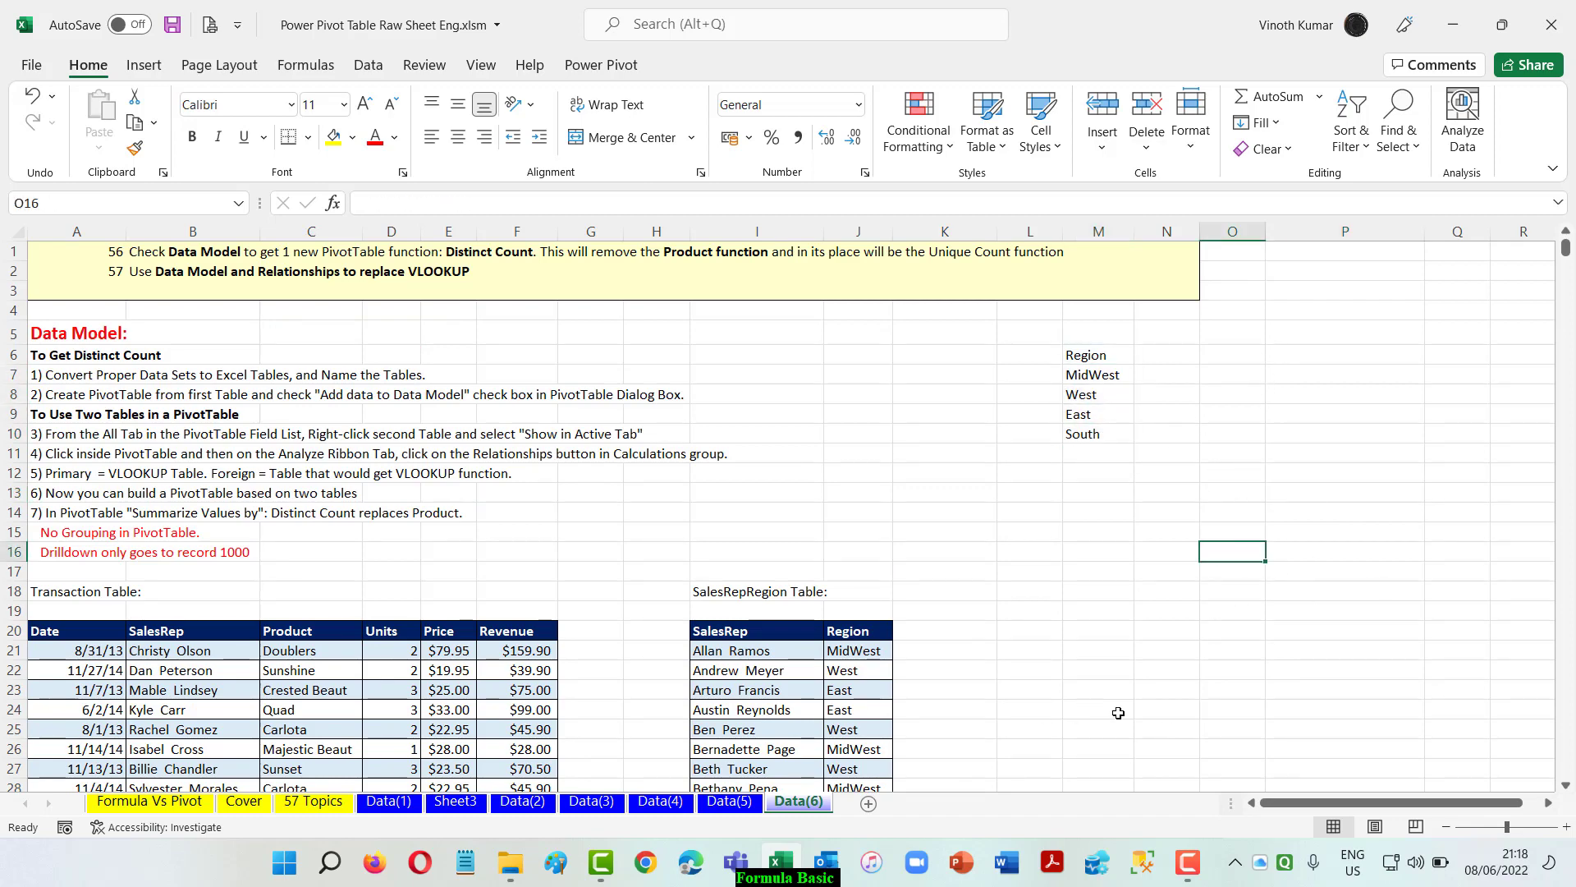
pyautogui.moveTo(1094, 365); pyautogui.dragTo(1109, 434)
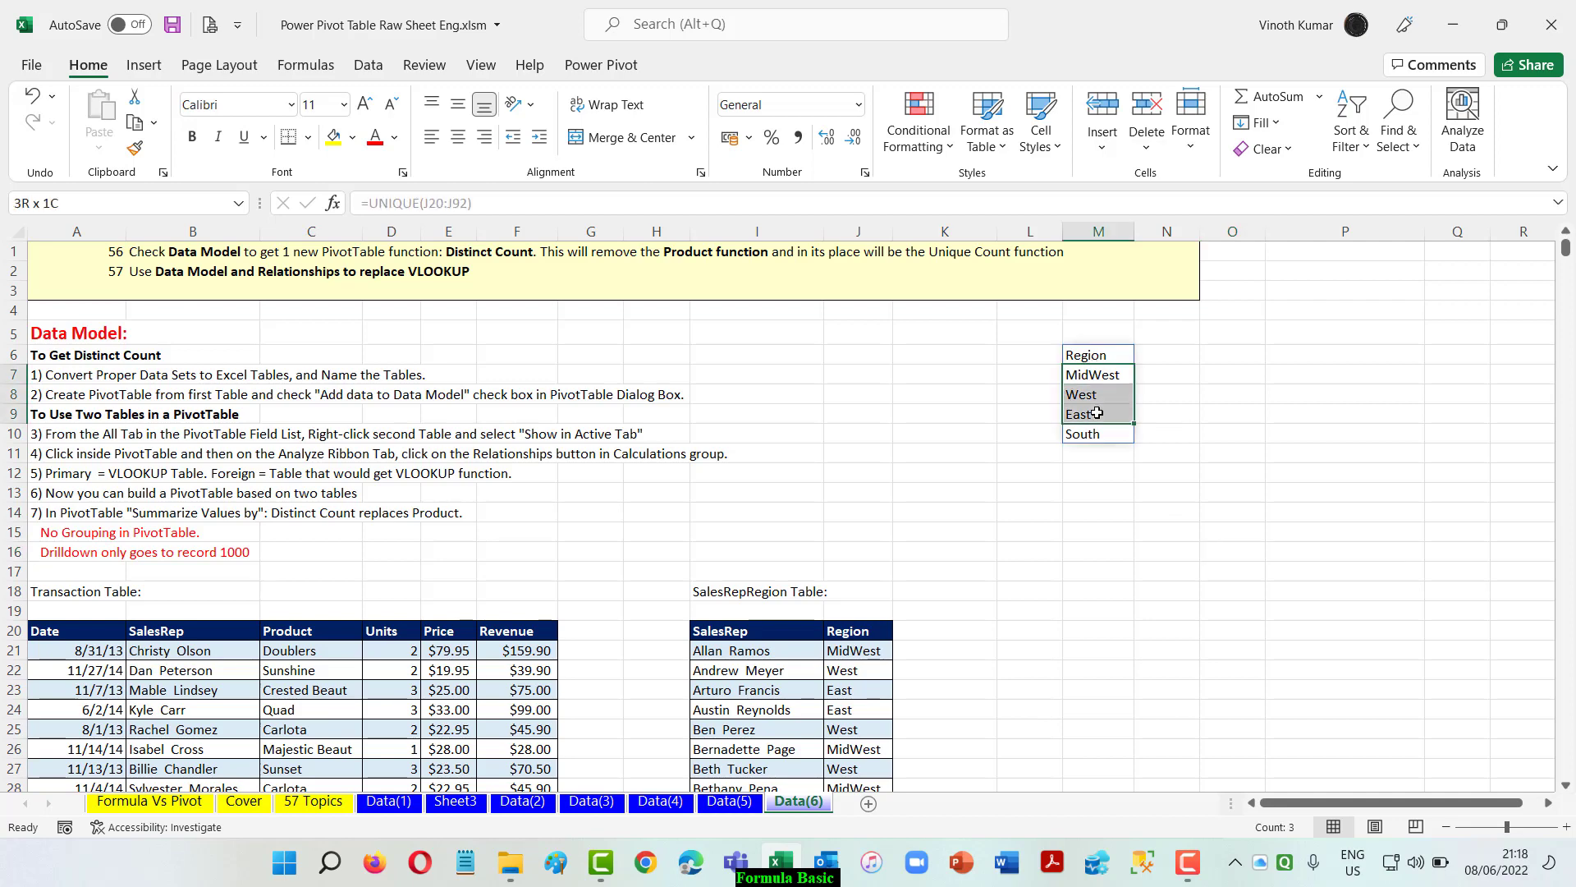
pyautogui.click(1223, 392)
pyautogui.moveTo(1120, 353); pyautogui.dragTo(1113, 433)
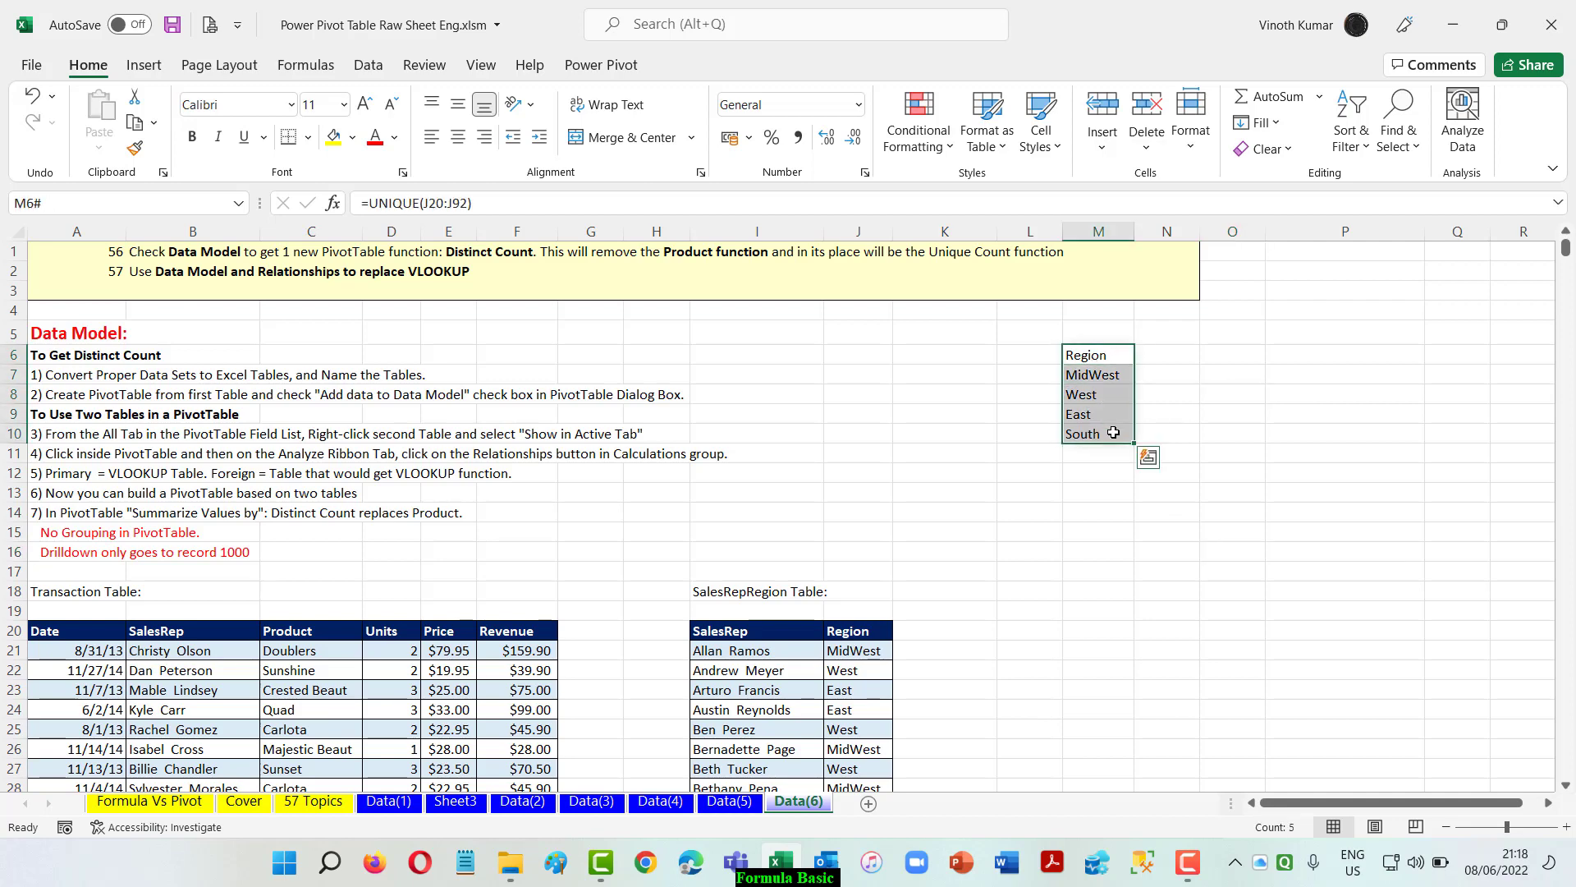
pyautogui.press('Delete')
pyautogui.click(1148, 534)
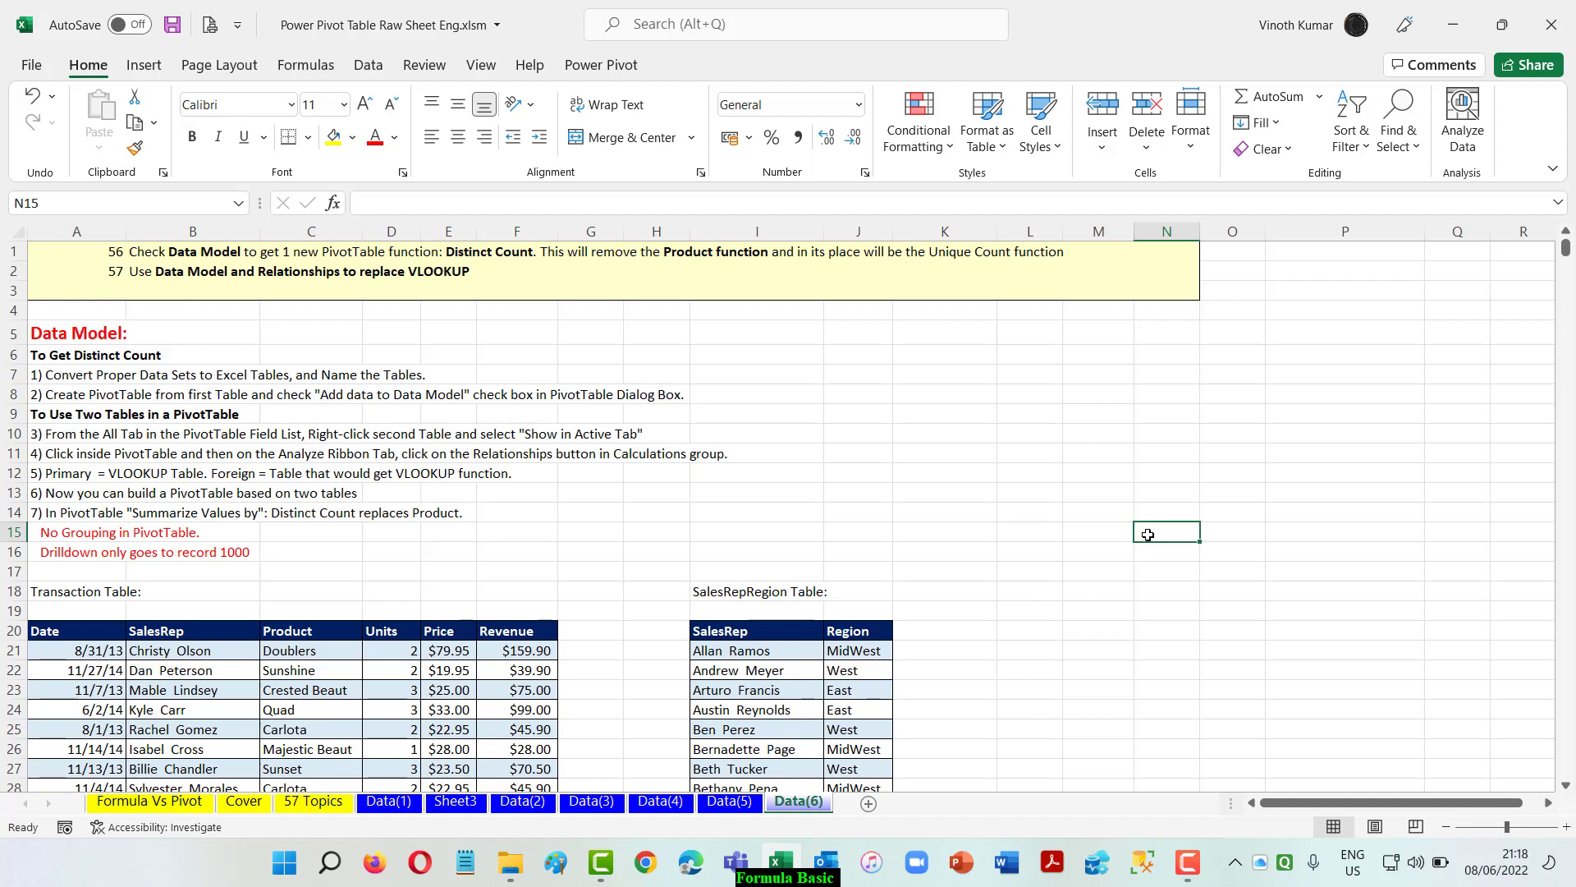
# Create a PivotTable from the SalesRepRegion table on a new worksheet without adding it to the Data Model
pyautogui.click(764, 645)
pyautogui.click(756, 632)
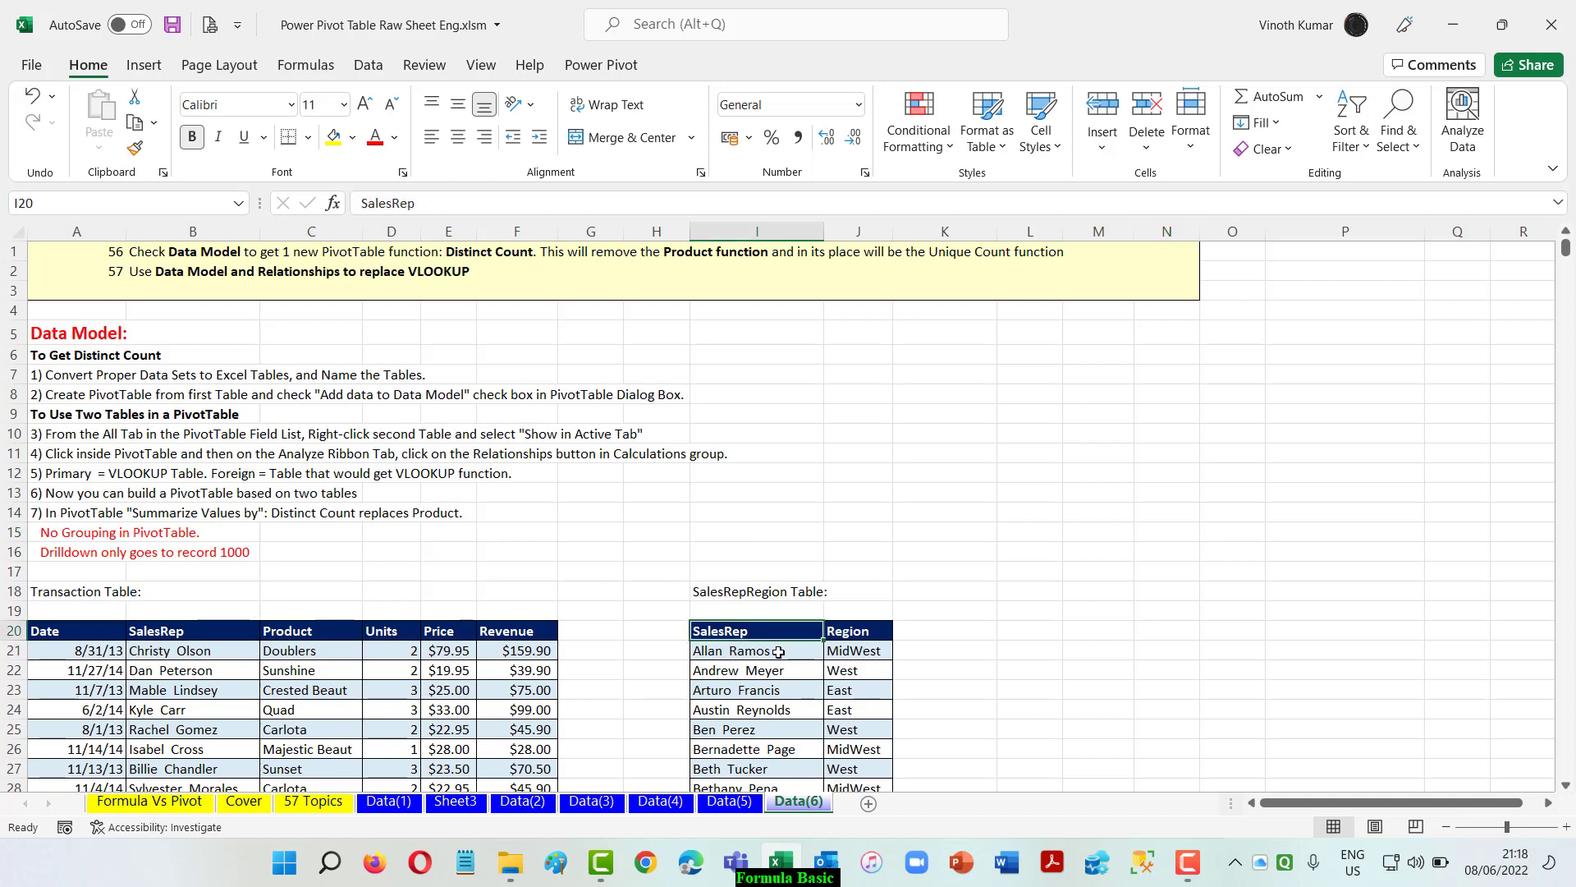
pyautogui.click(144, 65)
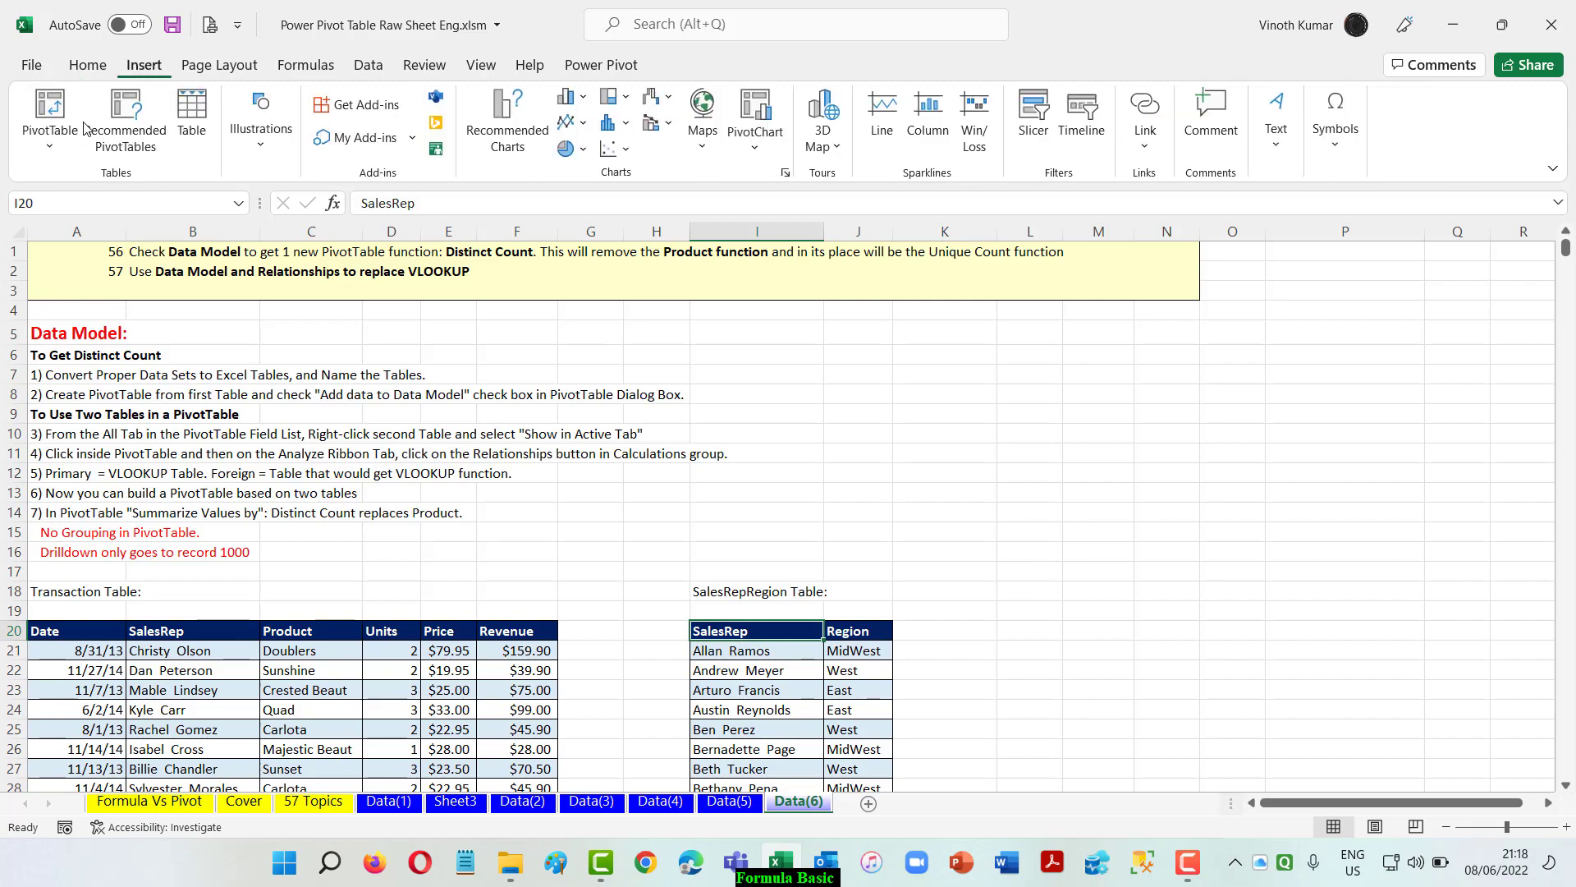
pyautogui.click(50, 114)
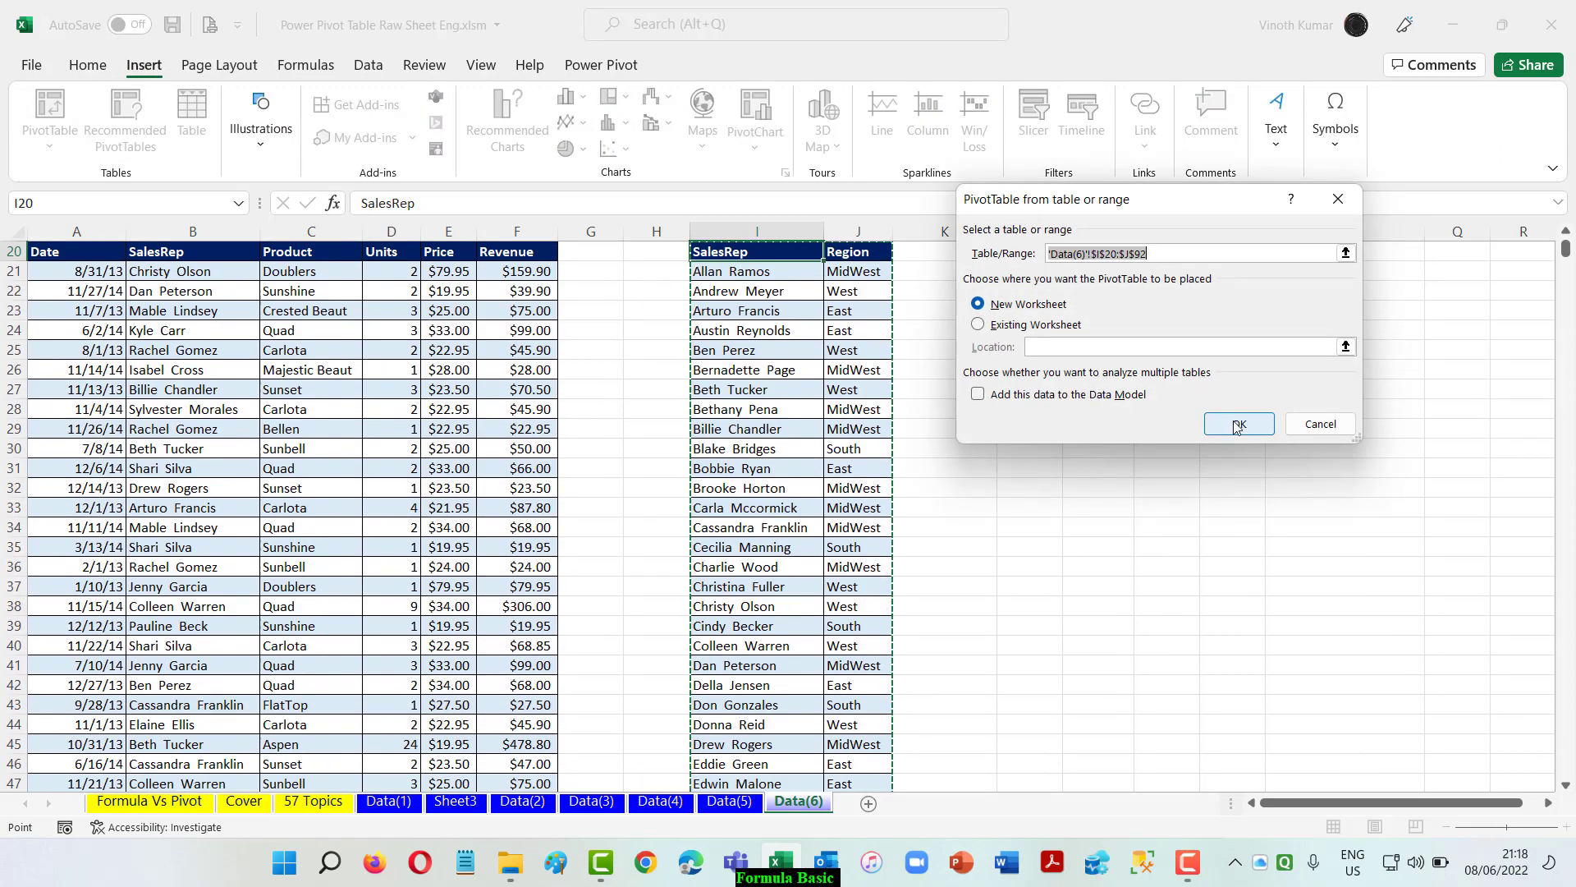
pyautogui.click(1238, 423)
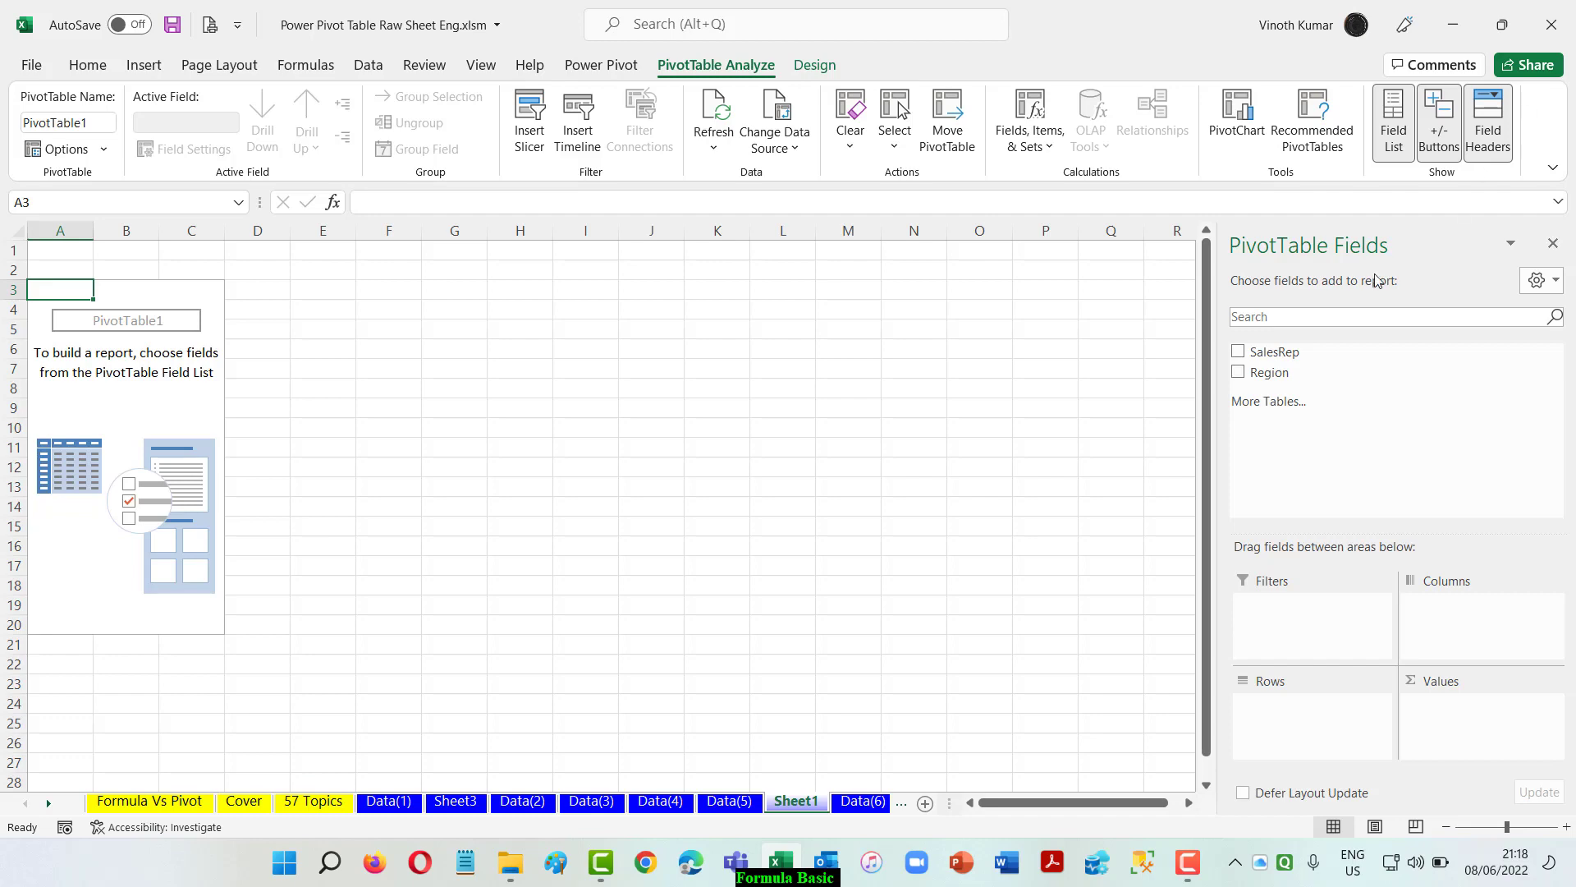
# Delete the Sheet1 worksheet holding the empty PivotTable
pyautogui.rightClick(803, 814)
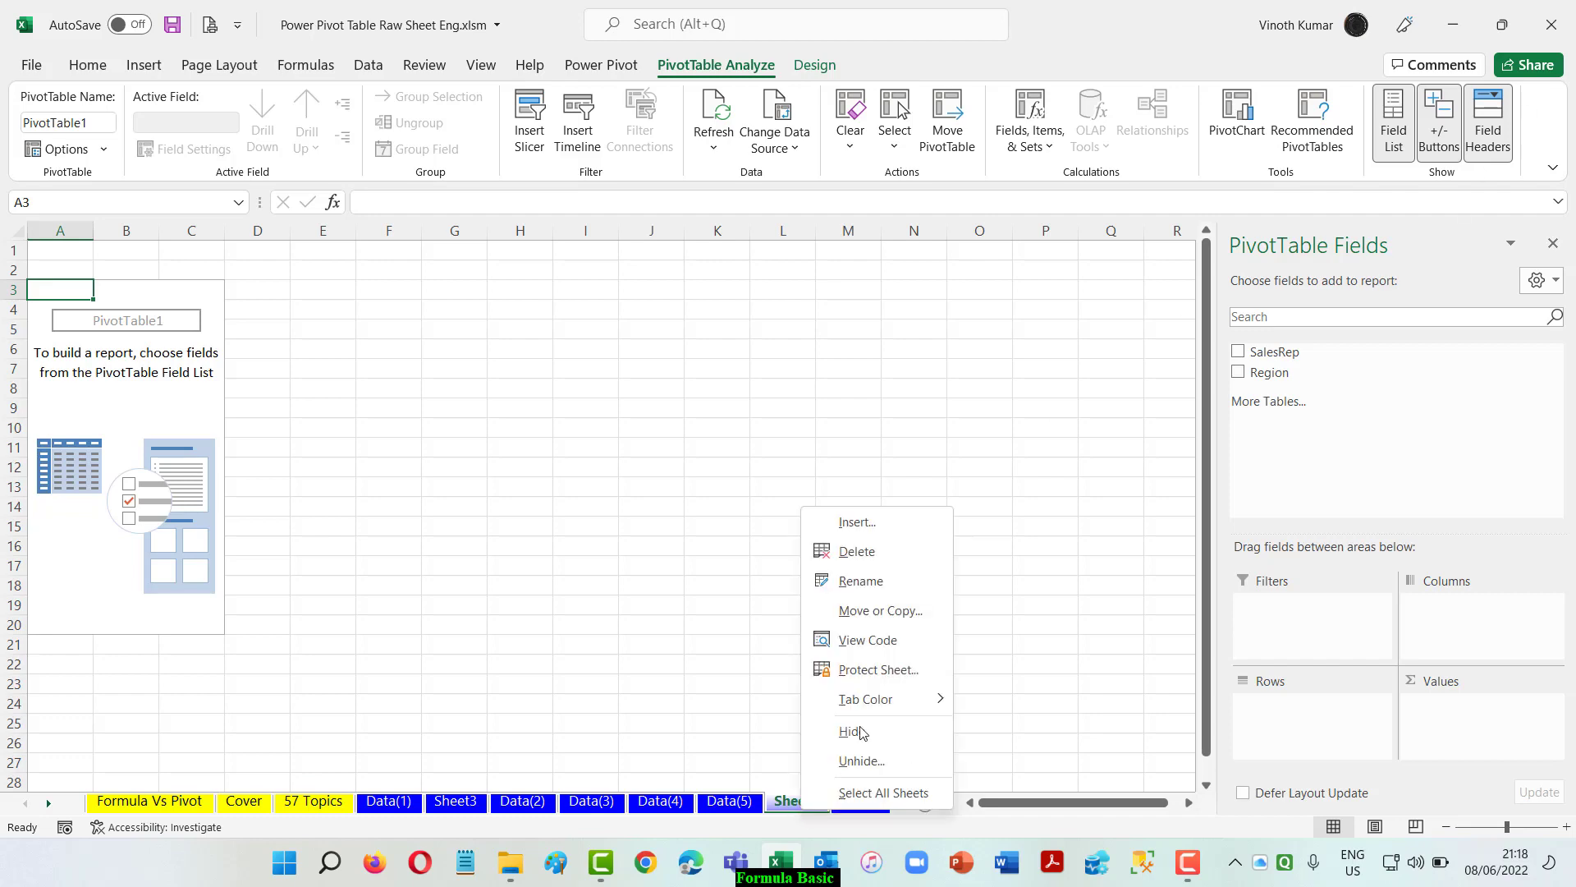
pyautogui.click(883, 553)
pyautogui.click(755, 486)
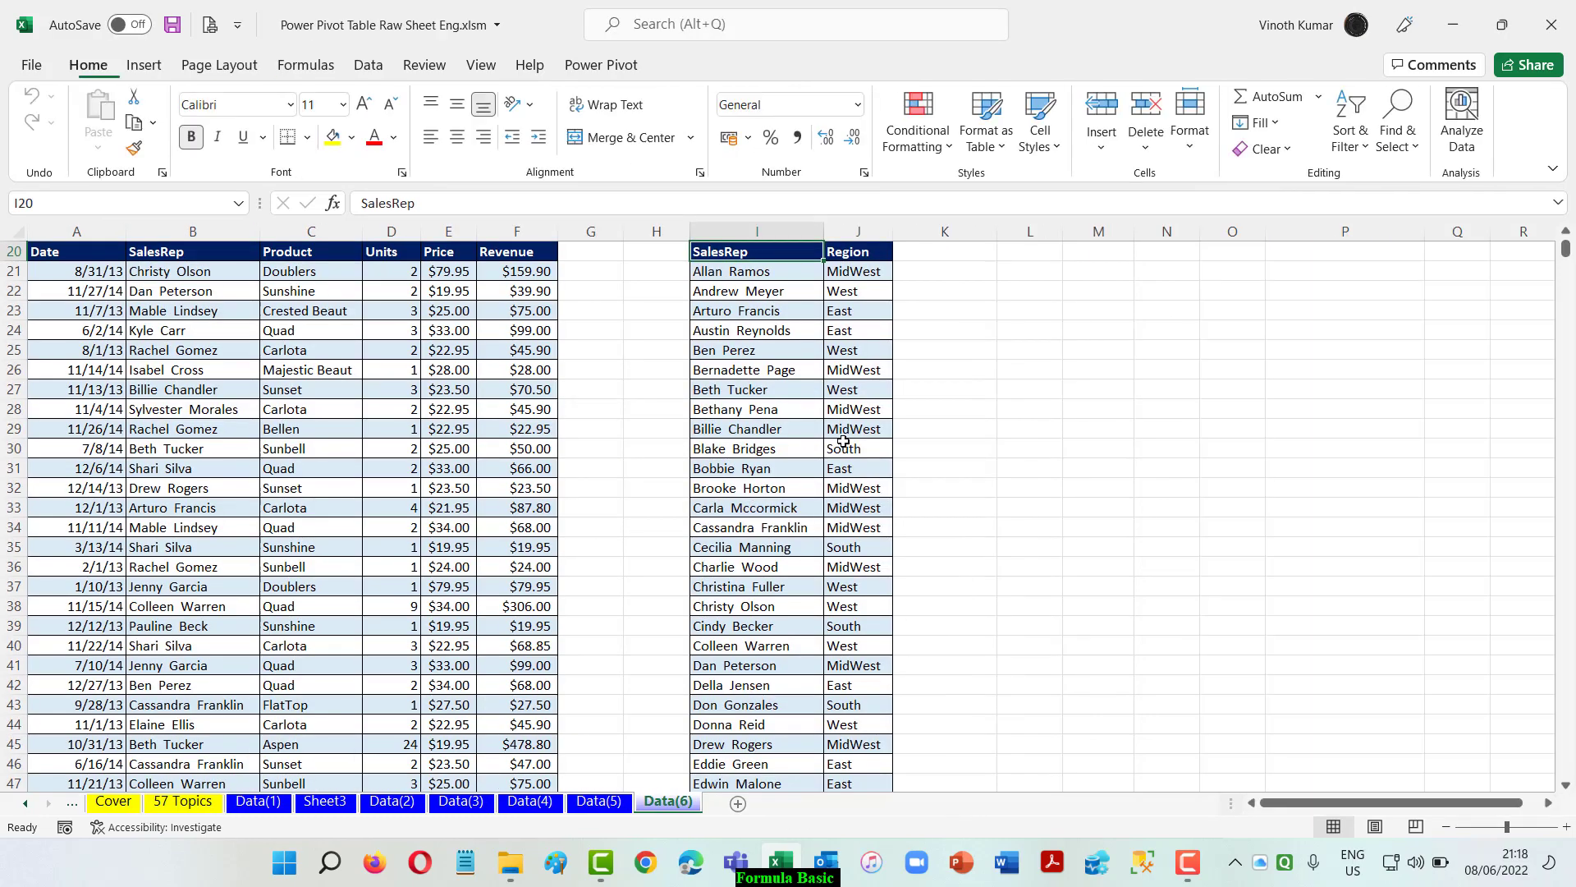
# Insert a PivotTable from range I20:J92 of Data(6) on a new worksheet, adding the data to the Data Model
pyautogui.click(144, 65)
pyautogui.click(54, 108)
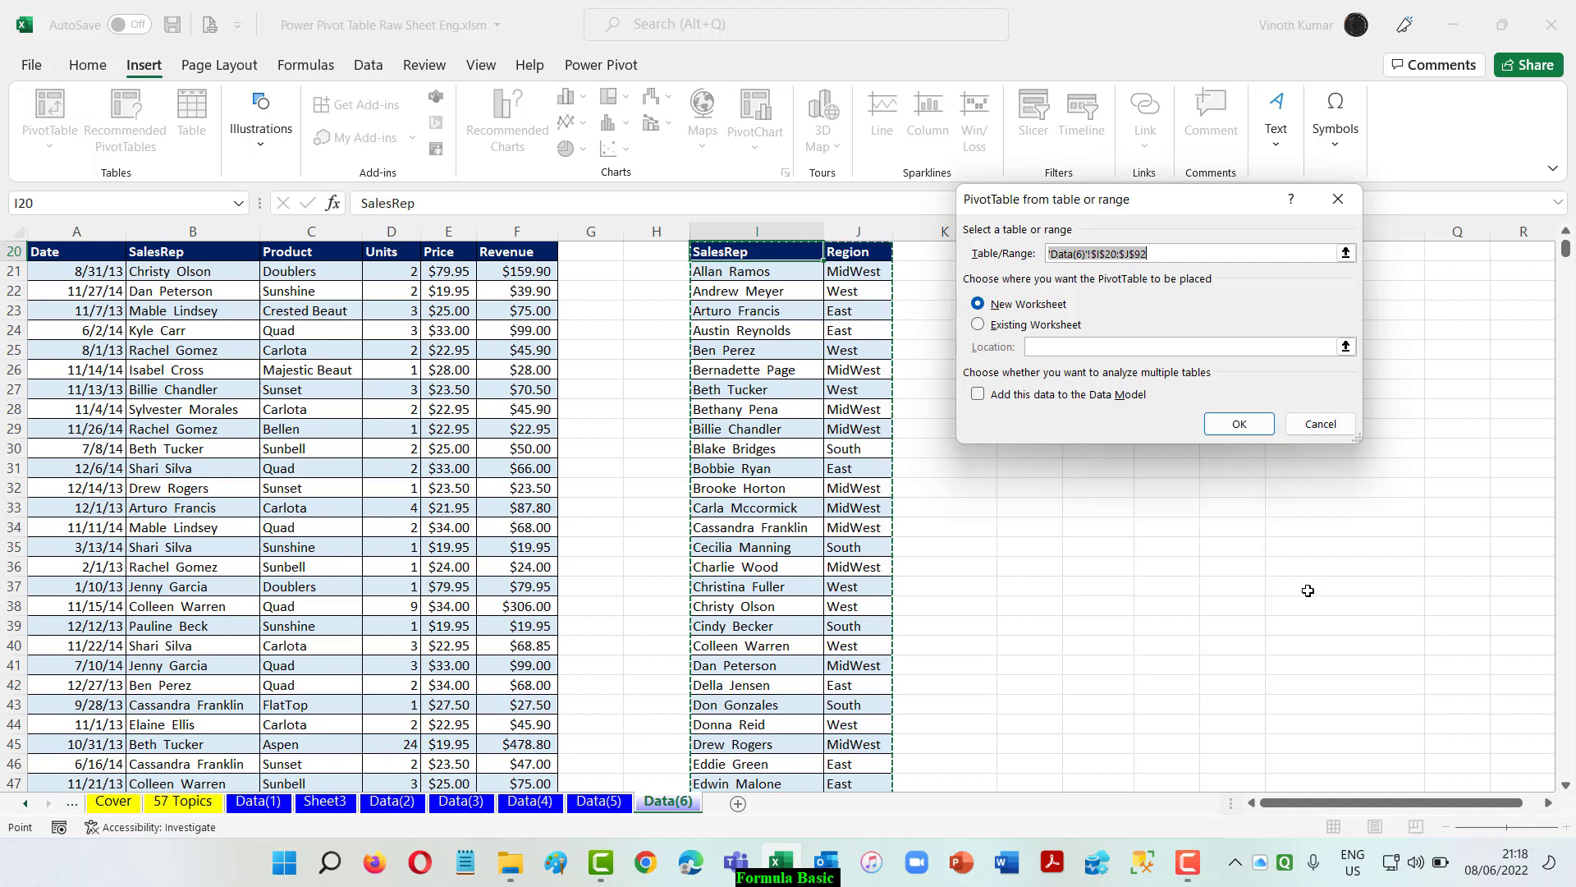
pyautogui.click(979, 395)
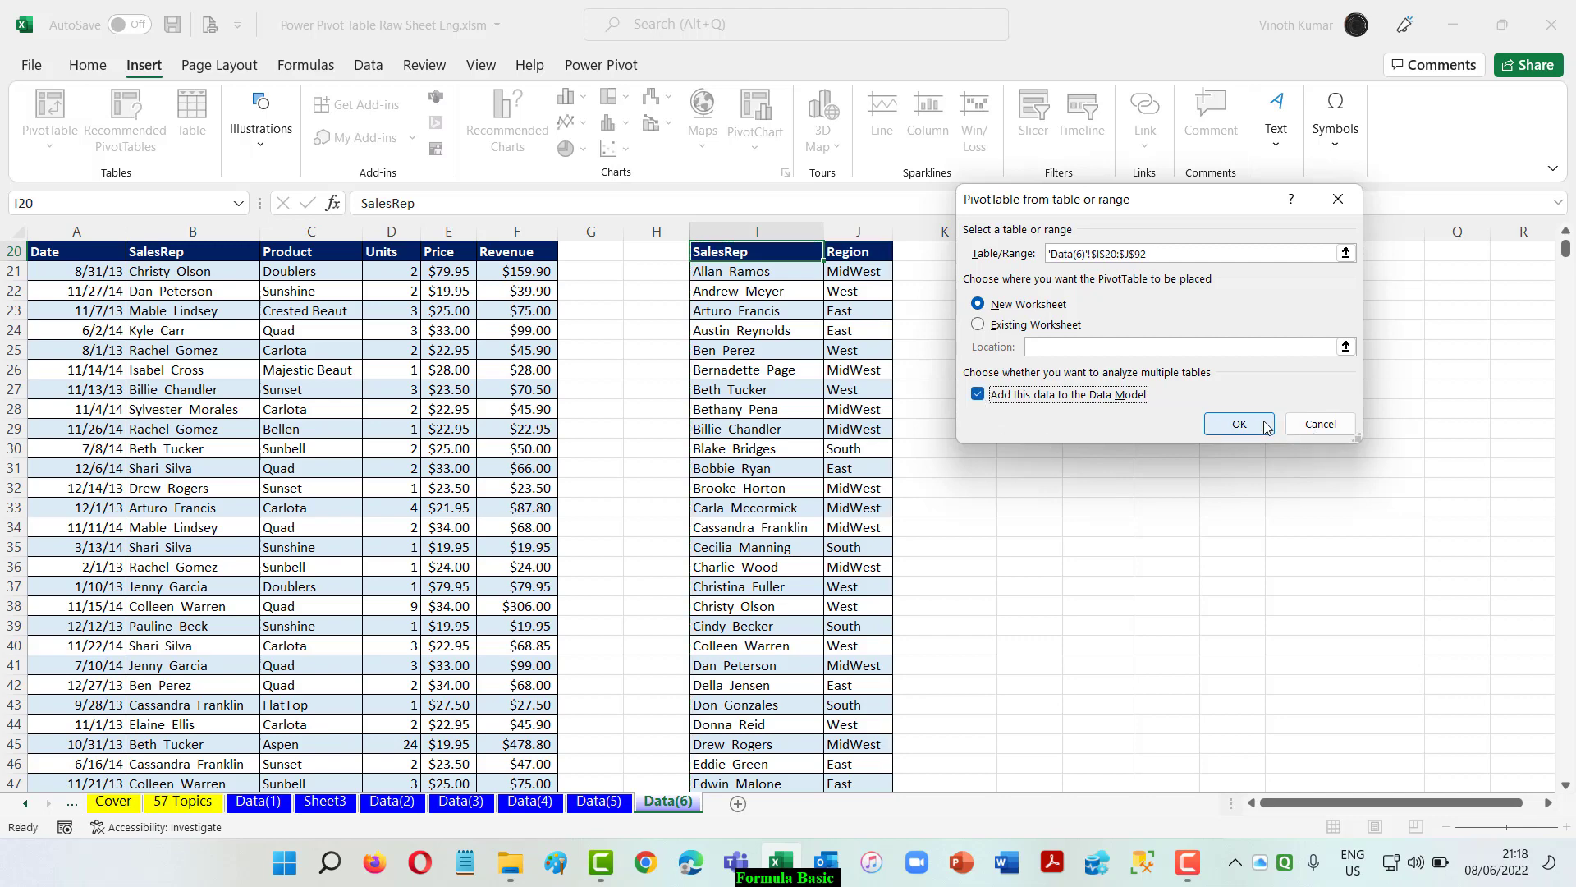
pyautogui.click(1239, 423)
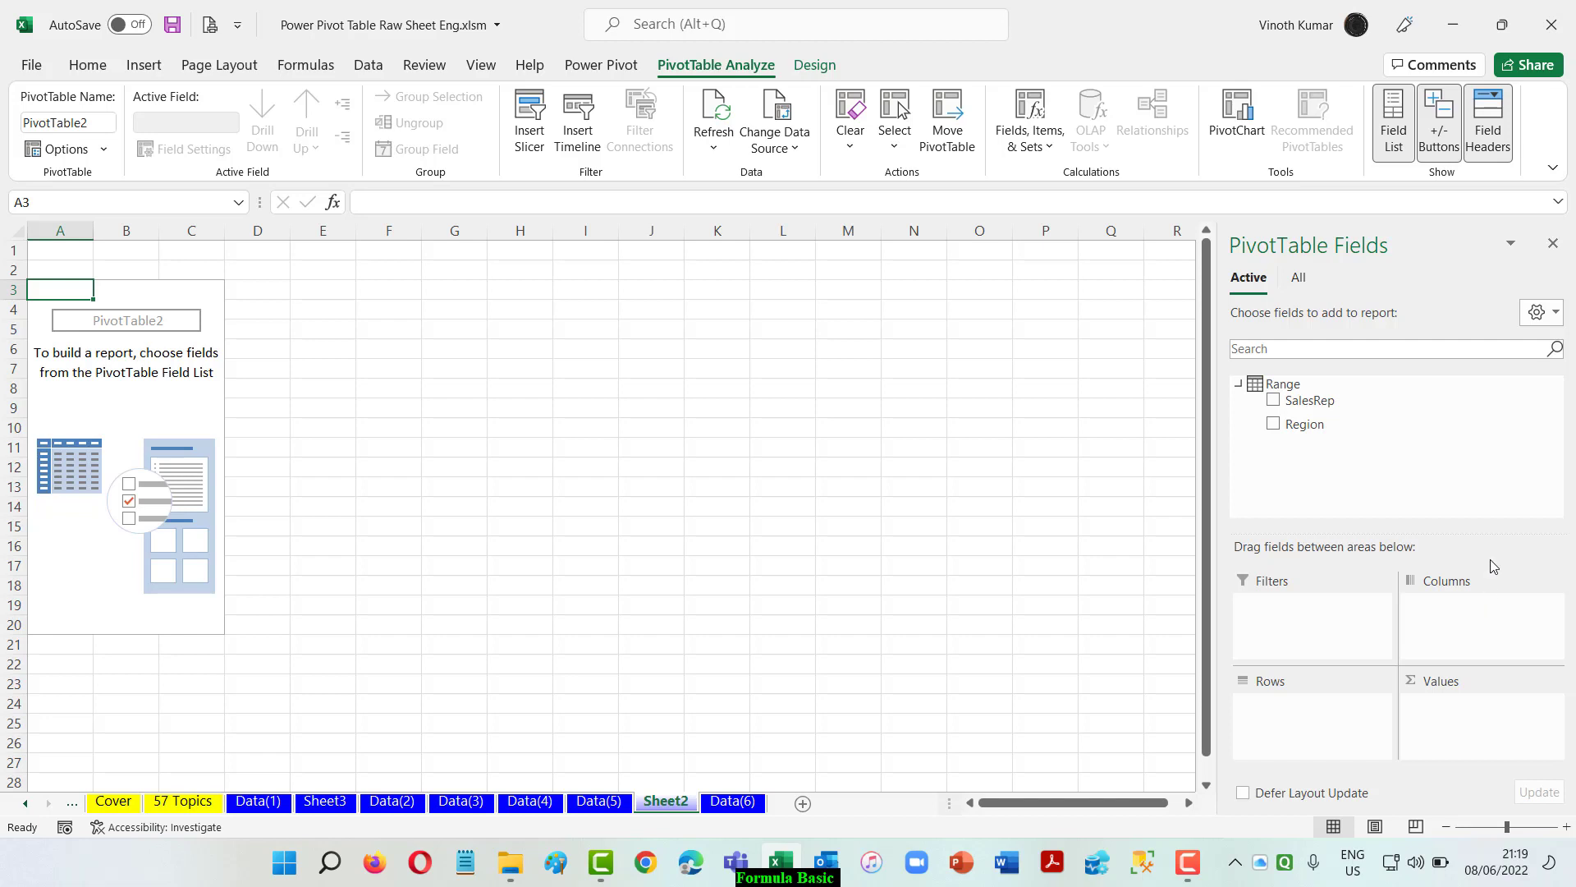
# Compare the active and full field lists and add the Region field to the PivotTable values
pyautogui.click(1302, 279)
pyautogui.click(1249, 277)
pyautogui.click(1302, 280)
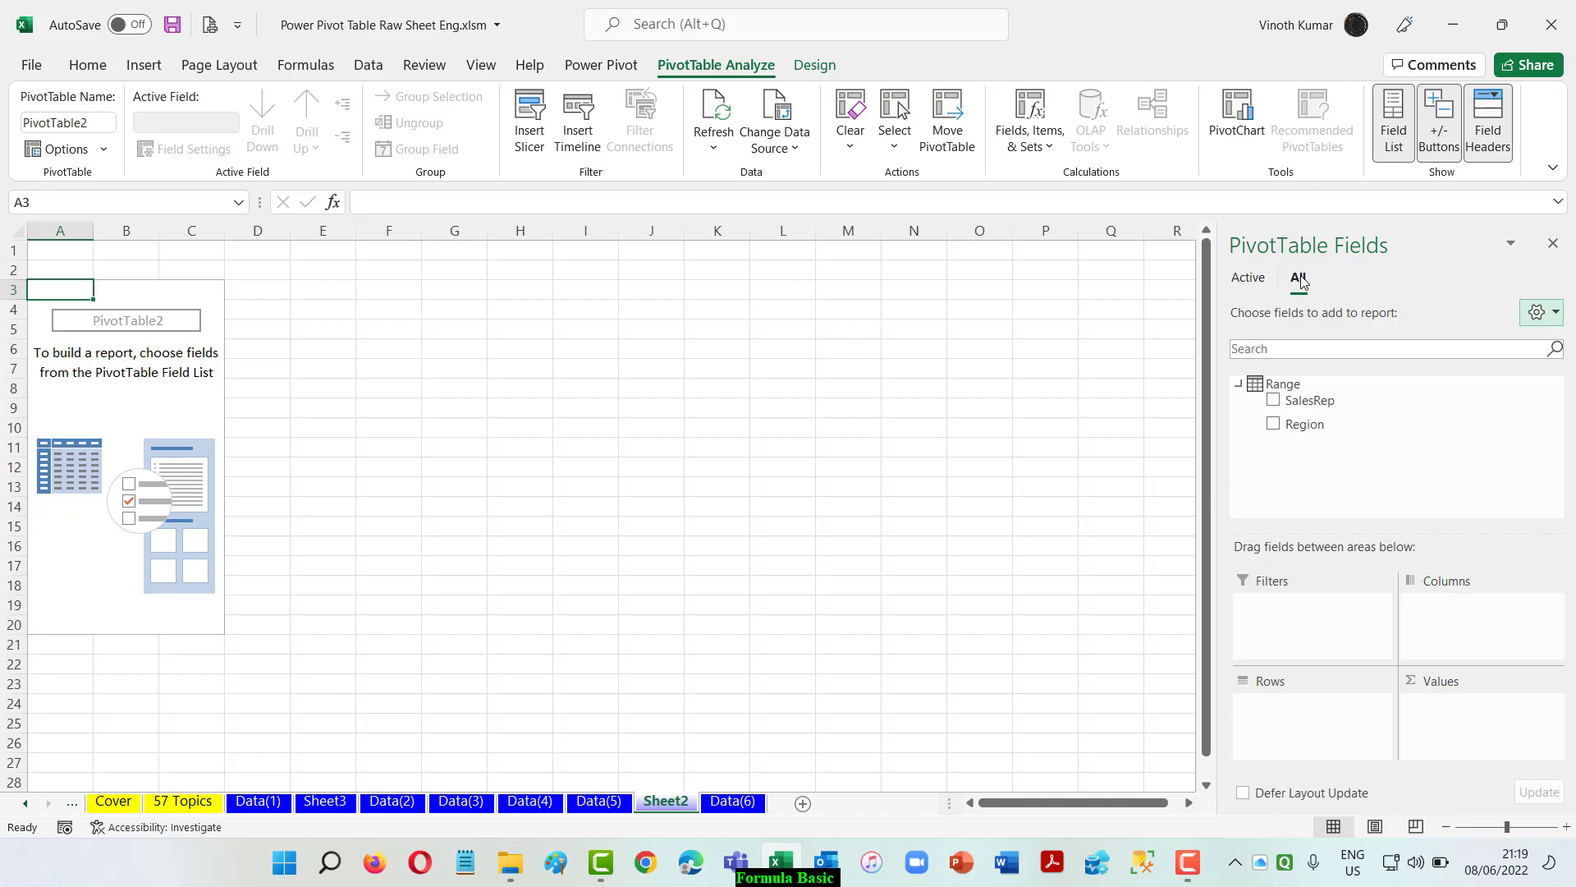
pyautogui.click(1240, 283)
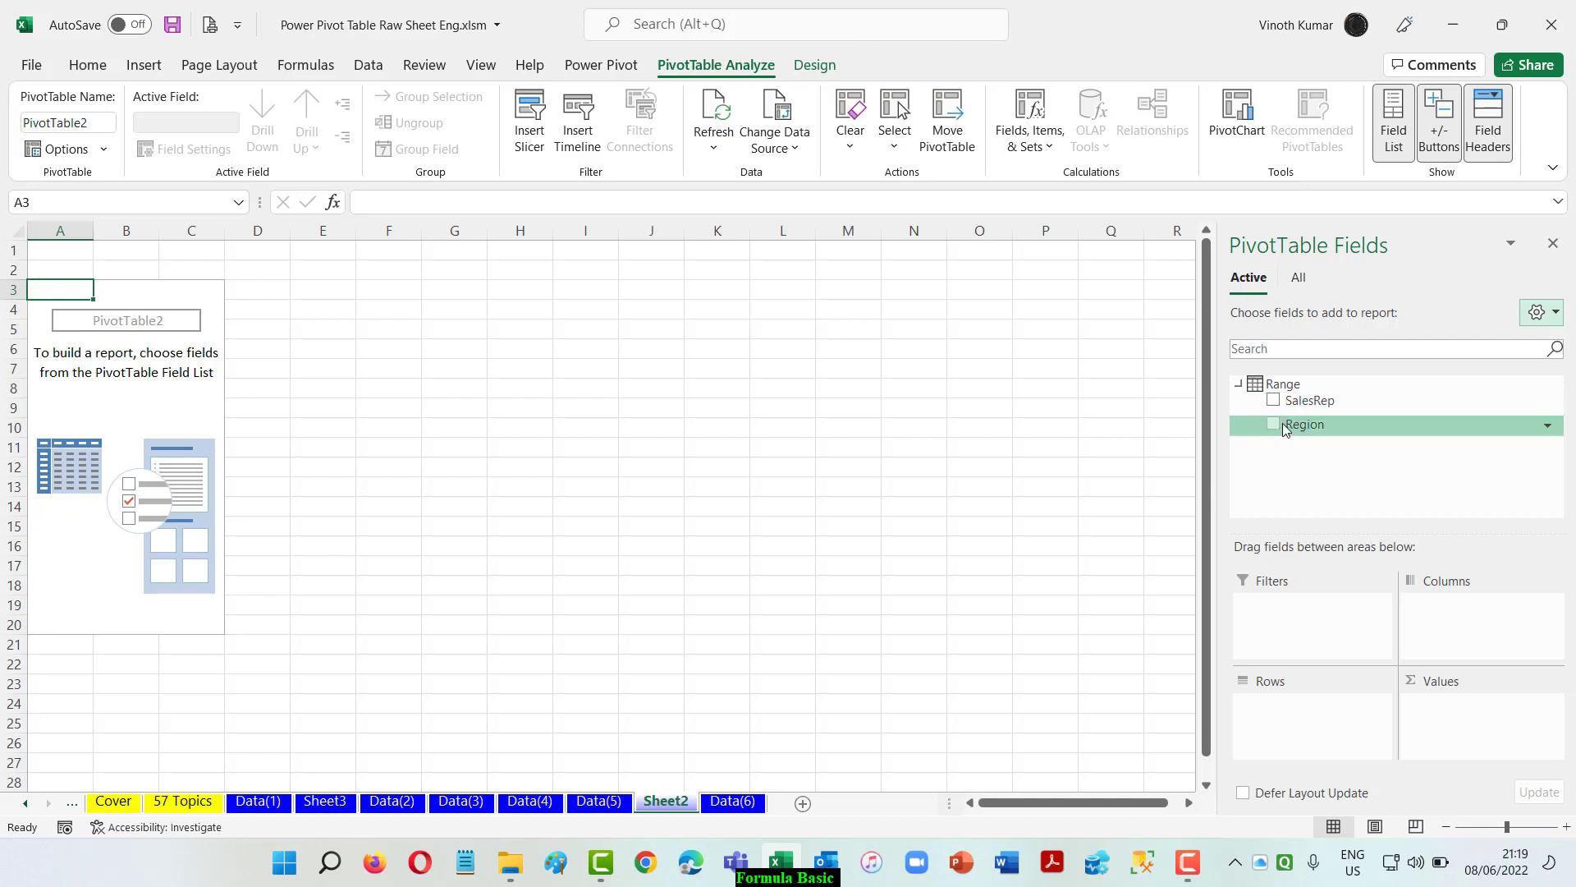
pyautogui.moveTo(1286, 428)
pyautogui.mouseDown()
pyautogui.moveTo(1425, 581)
pyautogui.moveTo(1450, 721)
pyautogui.mouseUp()
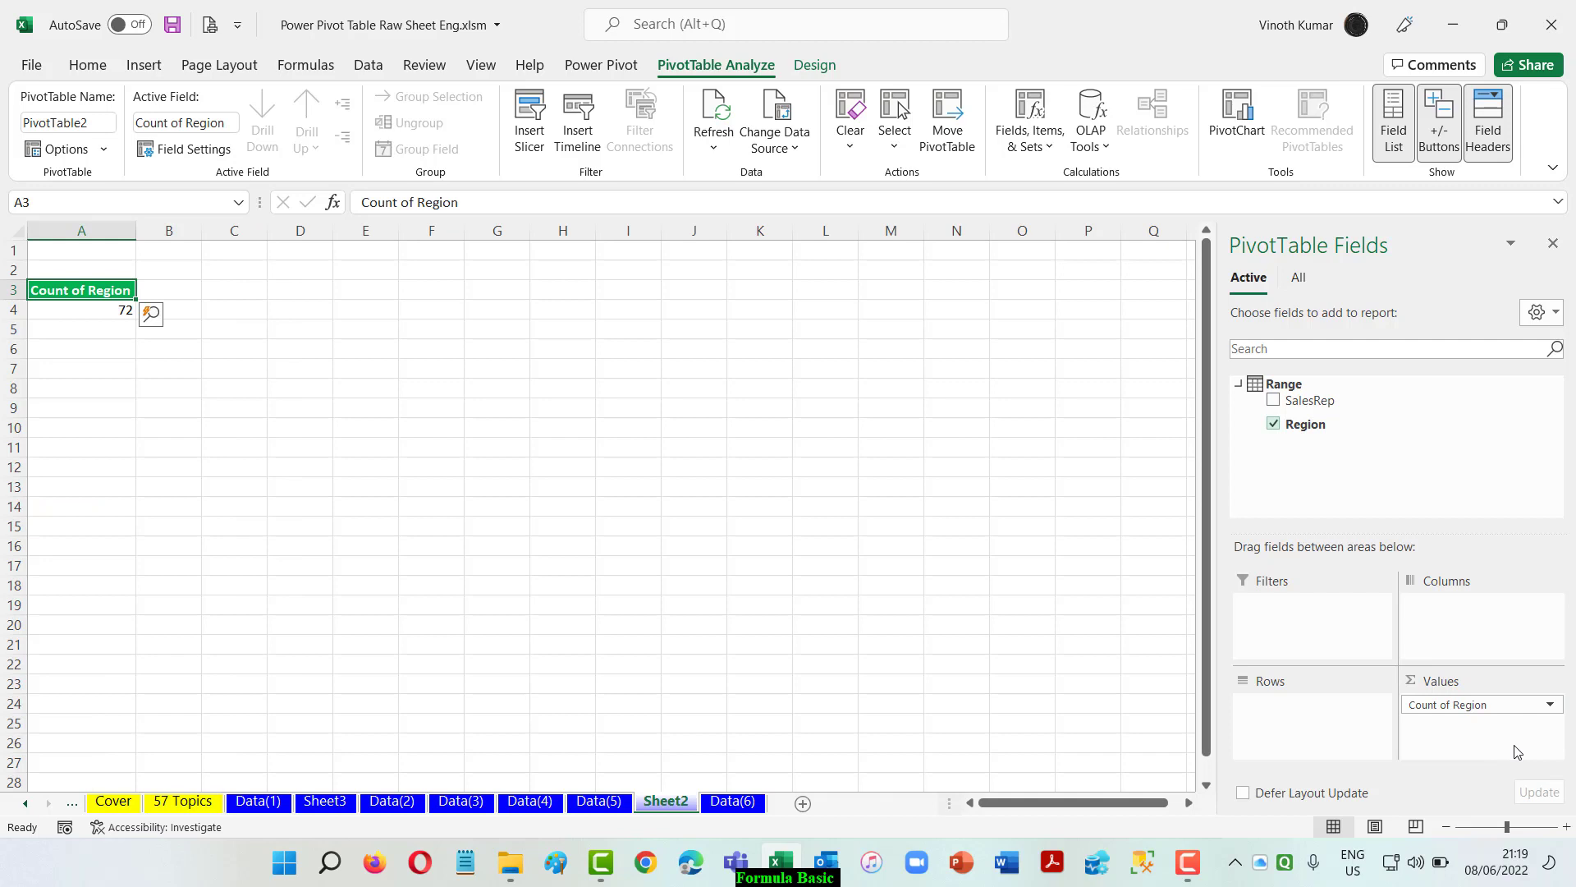
# Change the Region value field to summarize by Distinct Count
pyautogui.click(1447, 708)
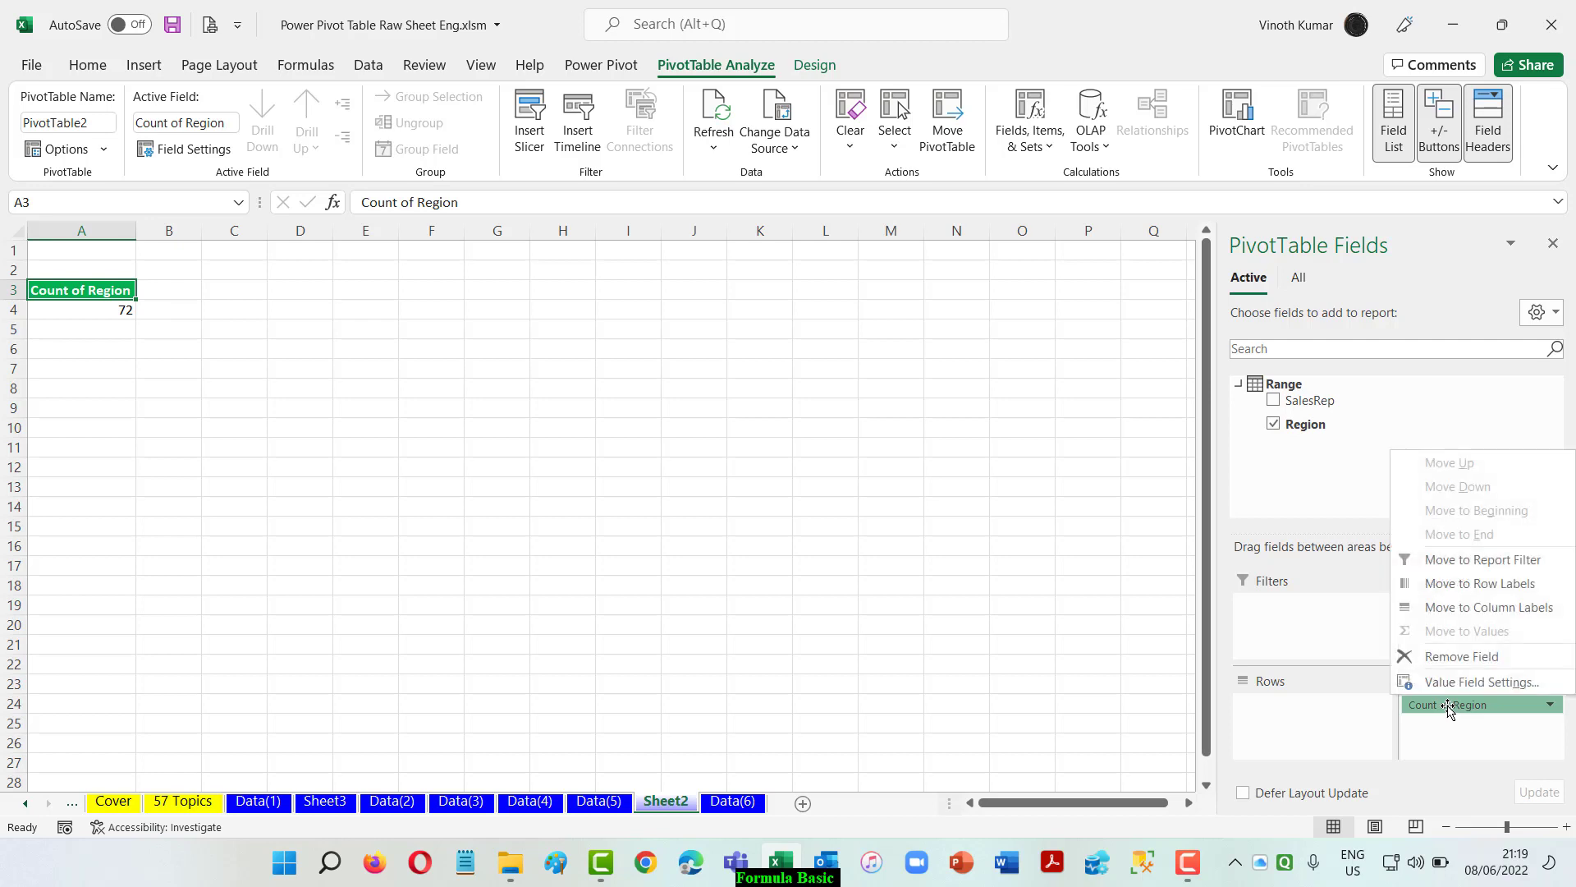
pyautogui.click(1466, 683)
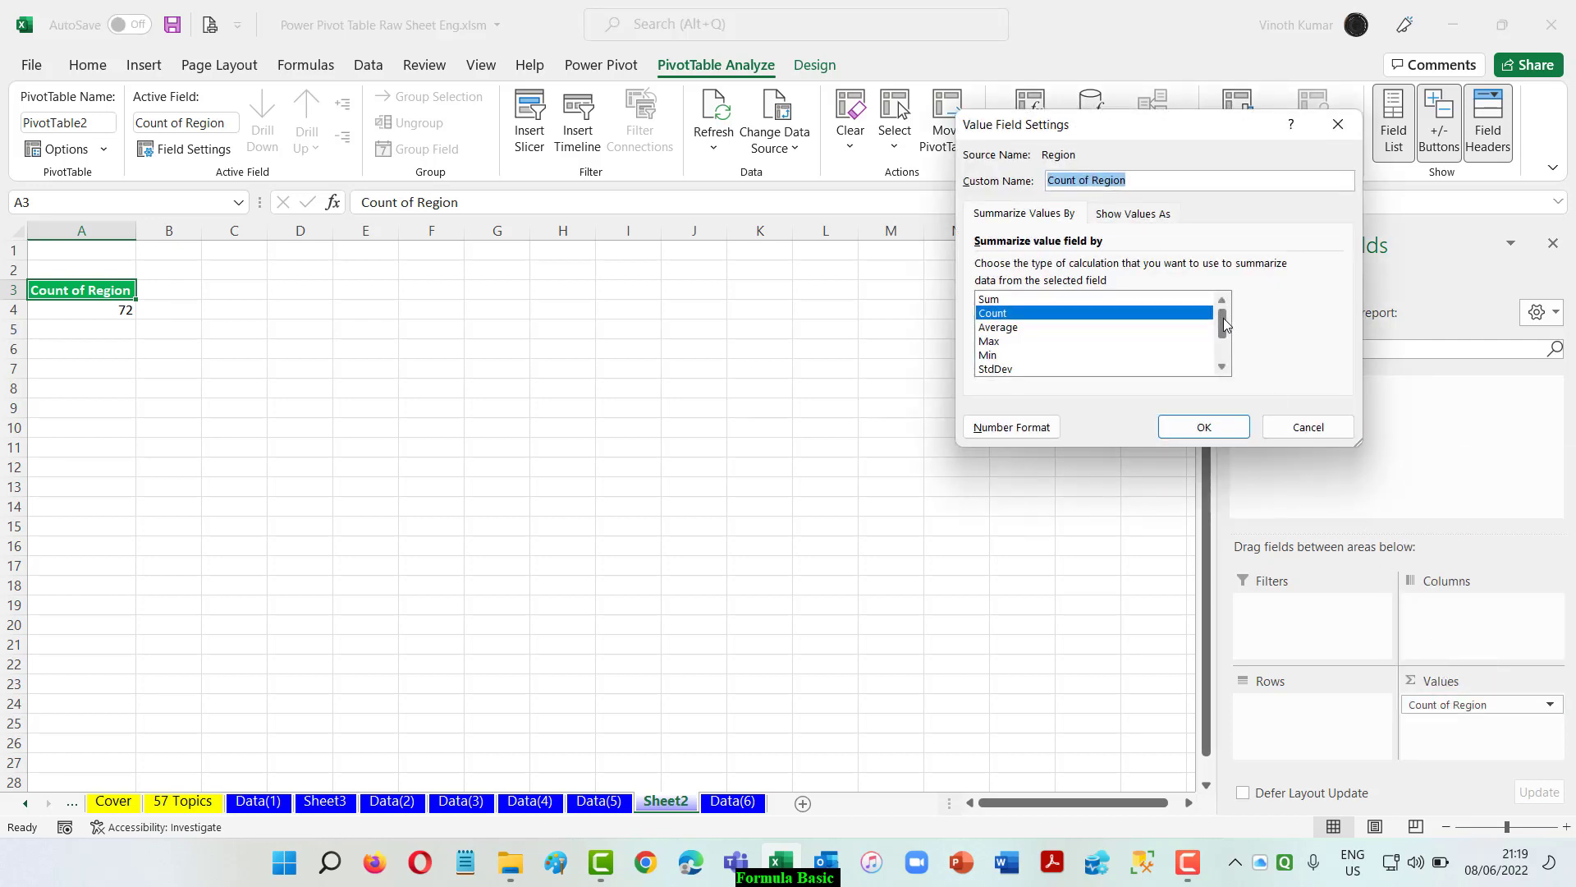
pyautogui.moveTo(1223, 322); pyautogui.dragTo(1224, 343)
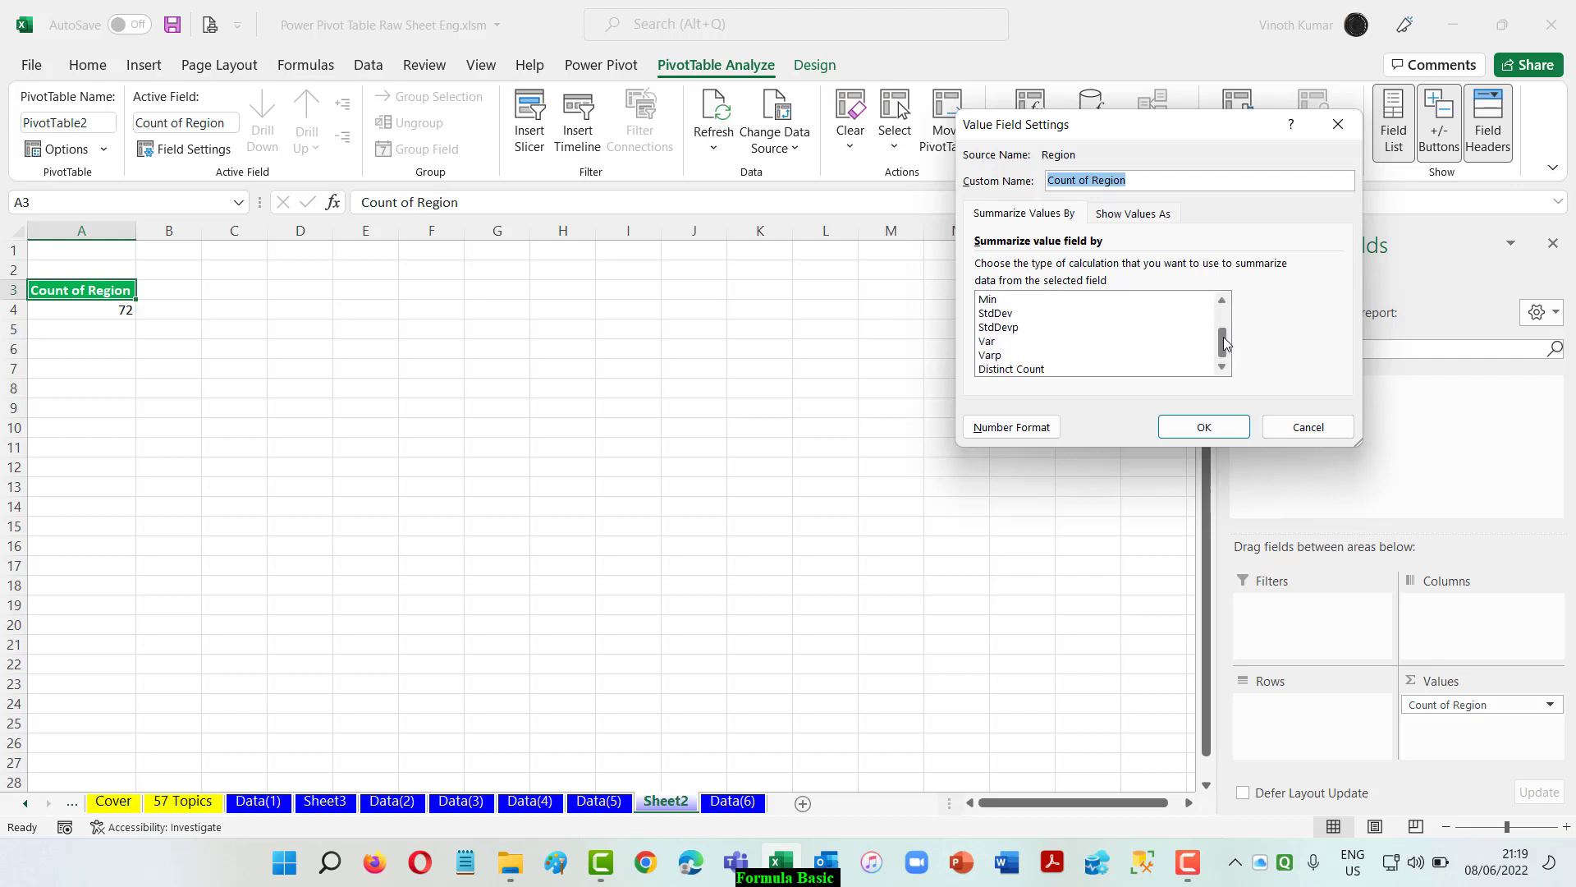
pyautogui.click(1044, 371)
pyautogui.click(1213, 431)
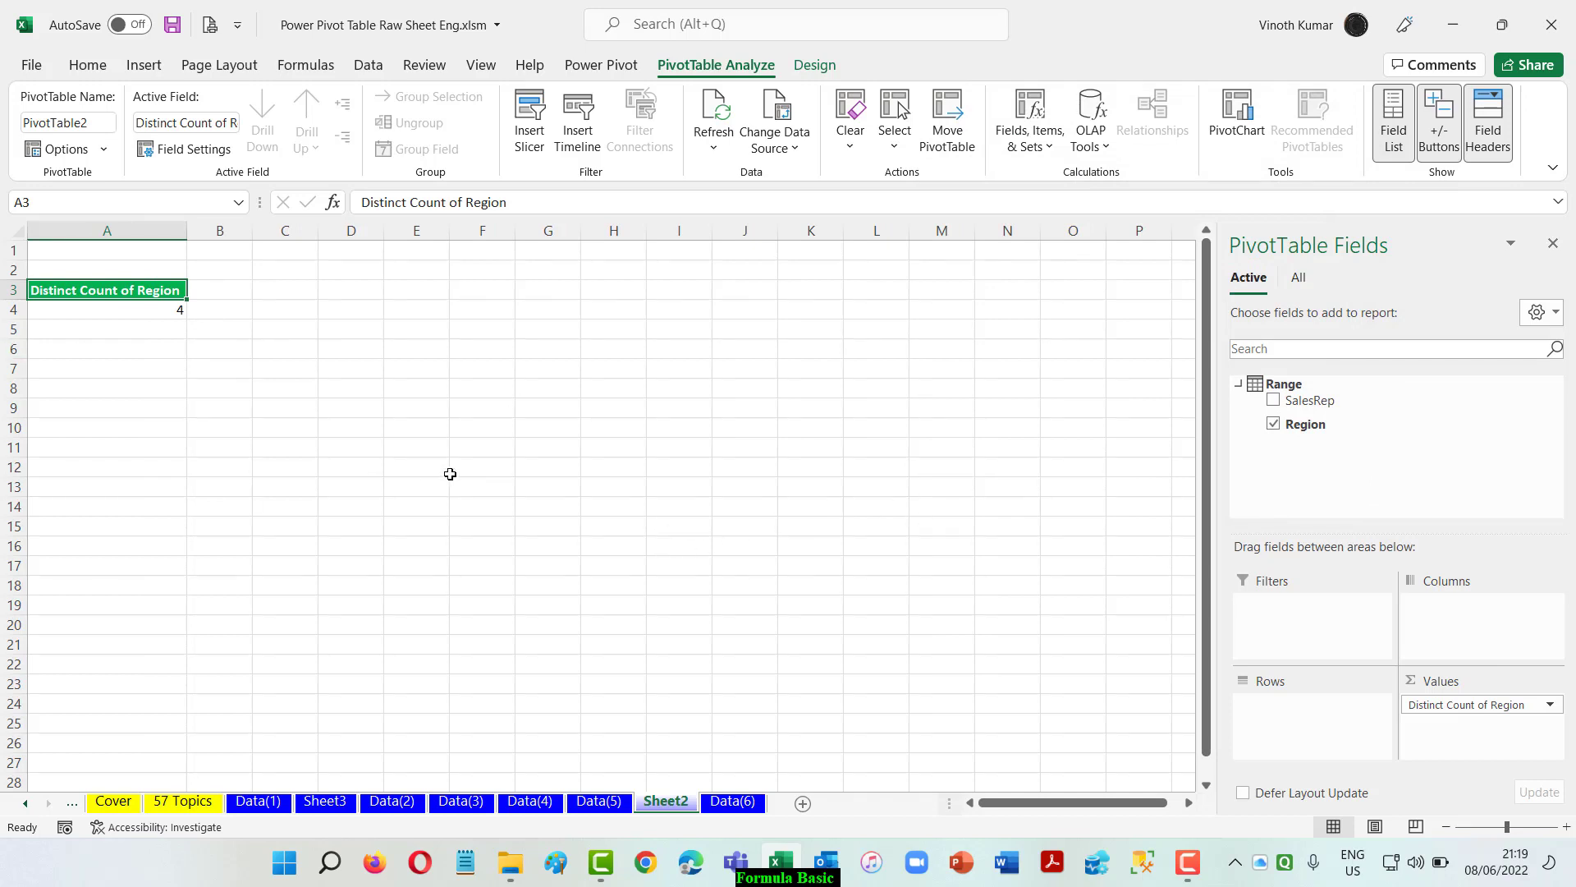
# Try Region as the PivotTable's row field and remove it from the rows again
pyautogui.moveTo(1316, 427); pyautogui.dragTo(1304, 734)
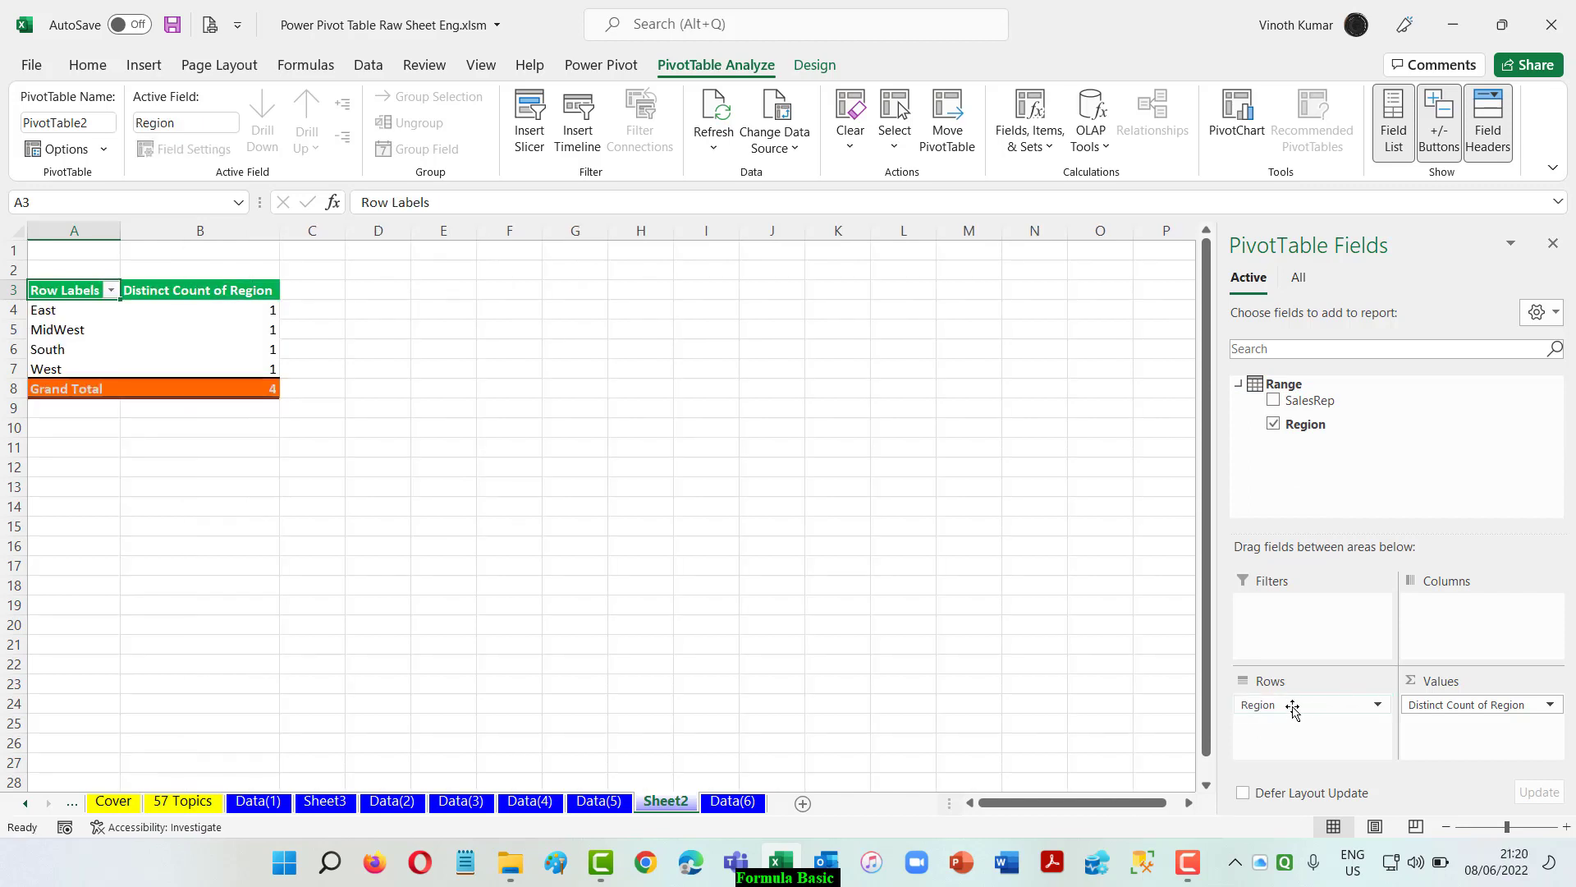
pyautogui.moveTo(1290, 706); pyautogui.dragTo(999, 594)
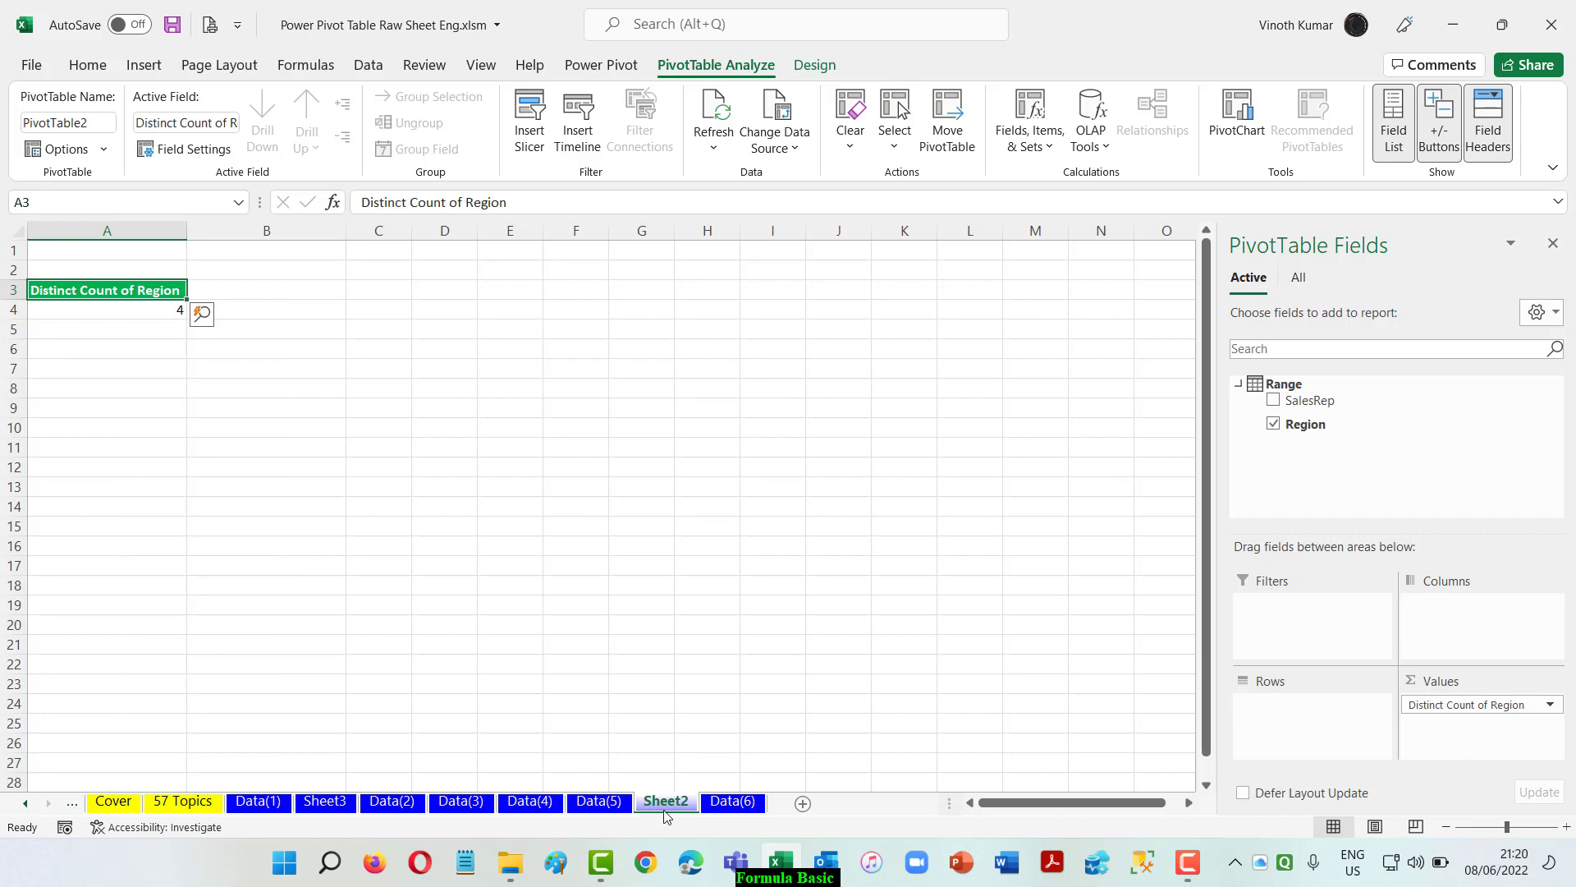
# Insert a PivotTable from Data(6) range I20:J92 at Sheet2 cell C3, without the Data Model, and add Region to its values
pyautogui.click(733, 802)
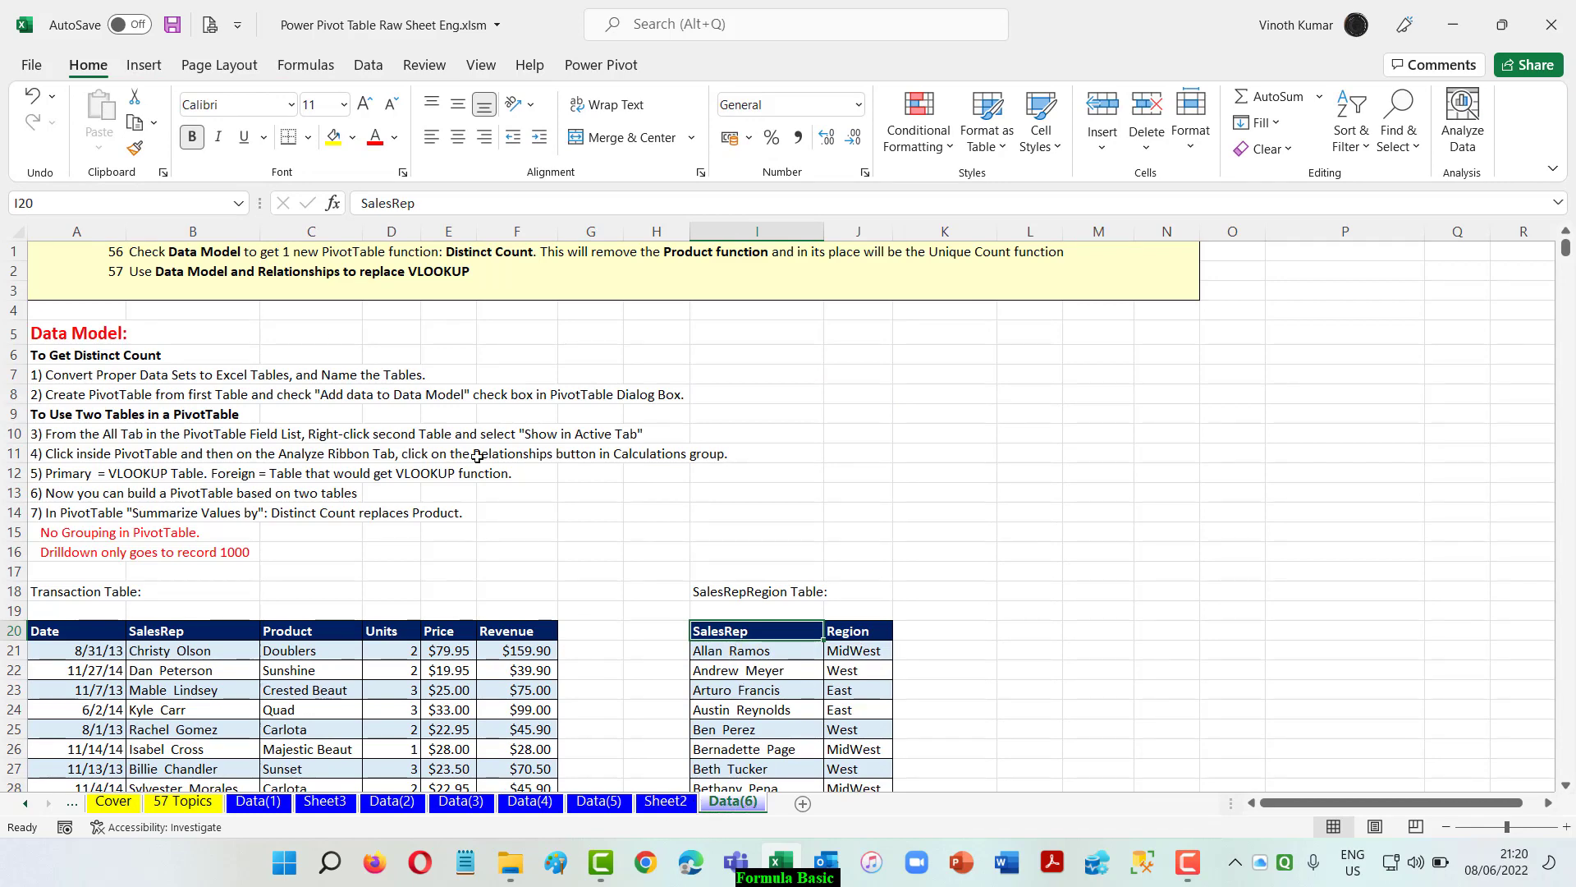
pyautogui.click(144, 65)
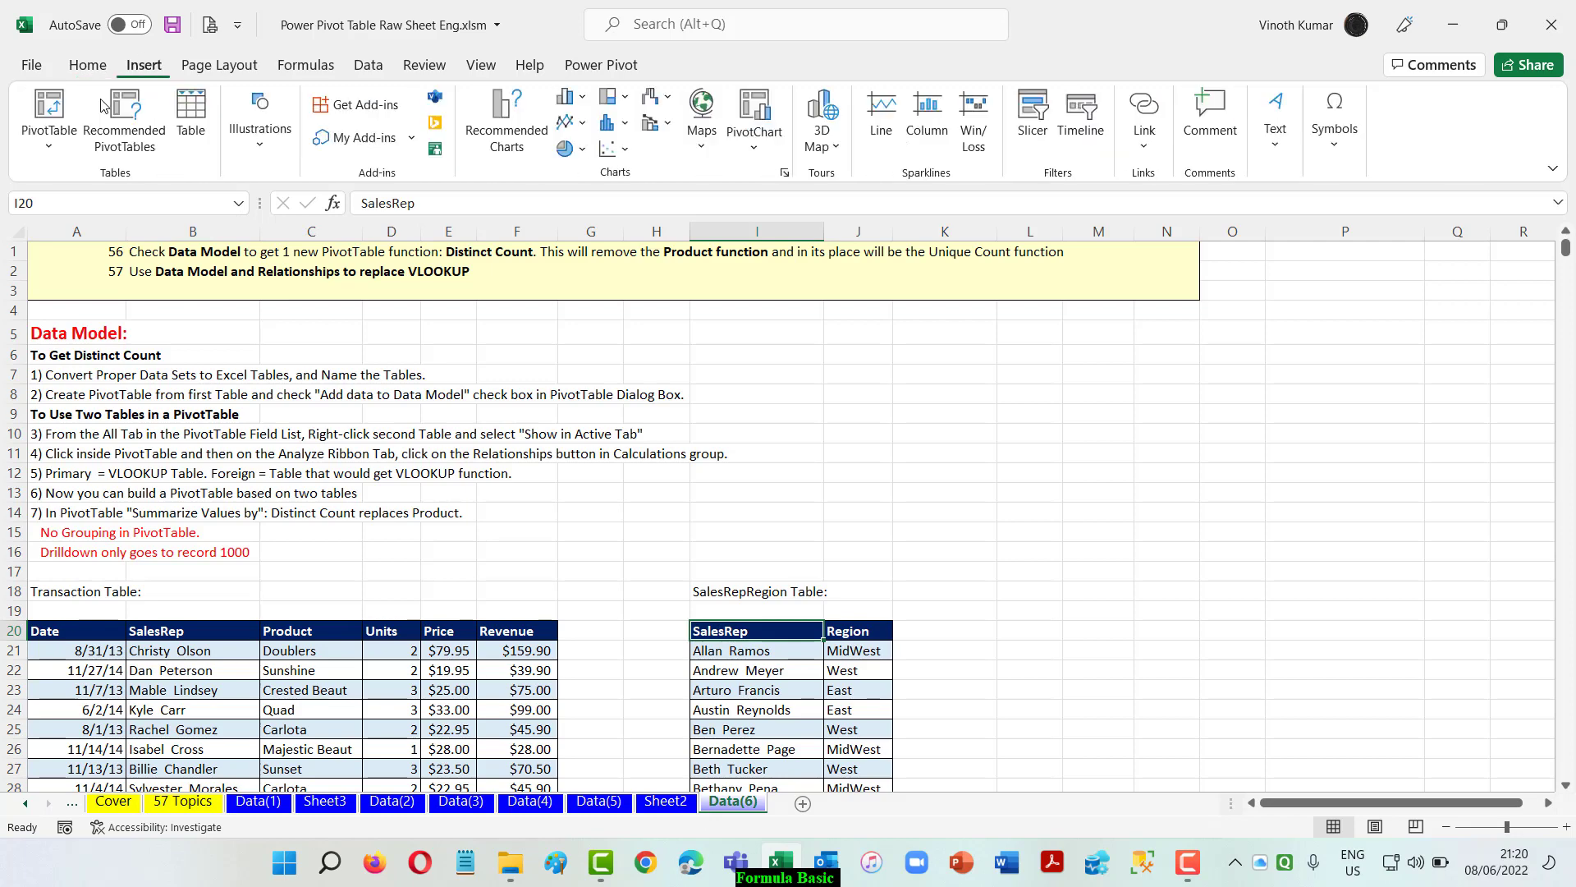
pyautogui.click(49, 115)
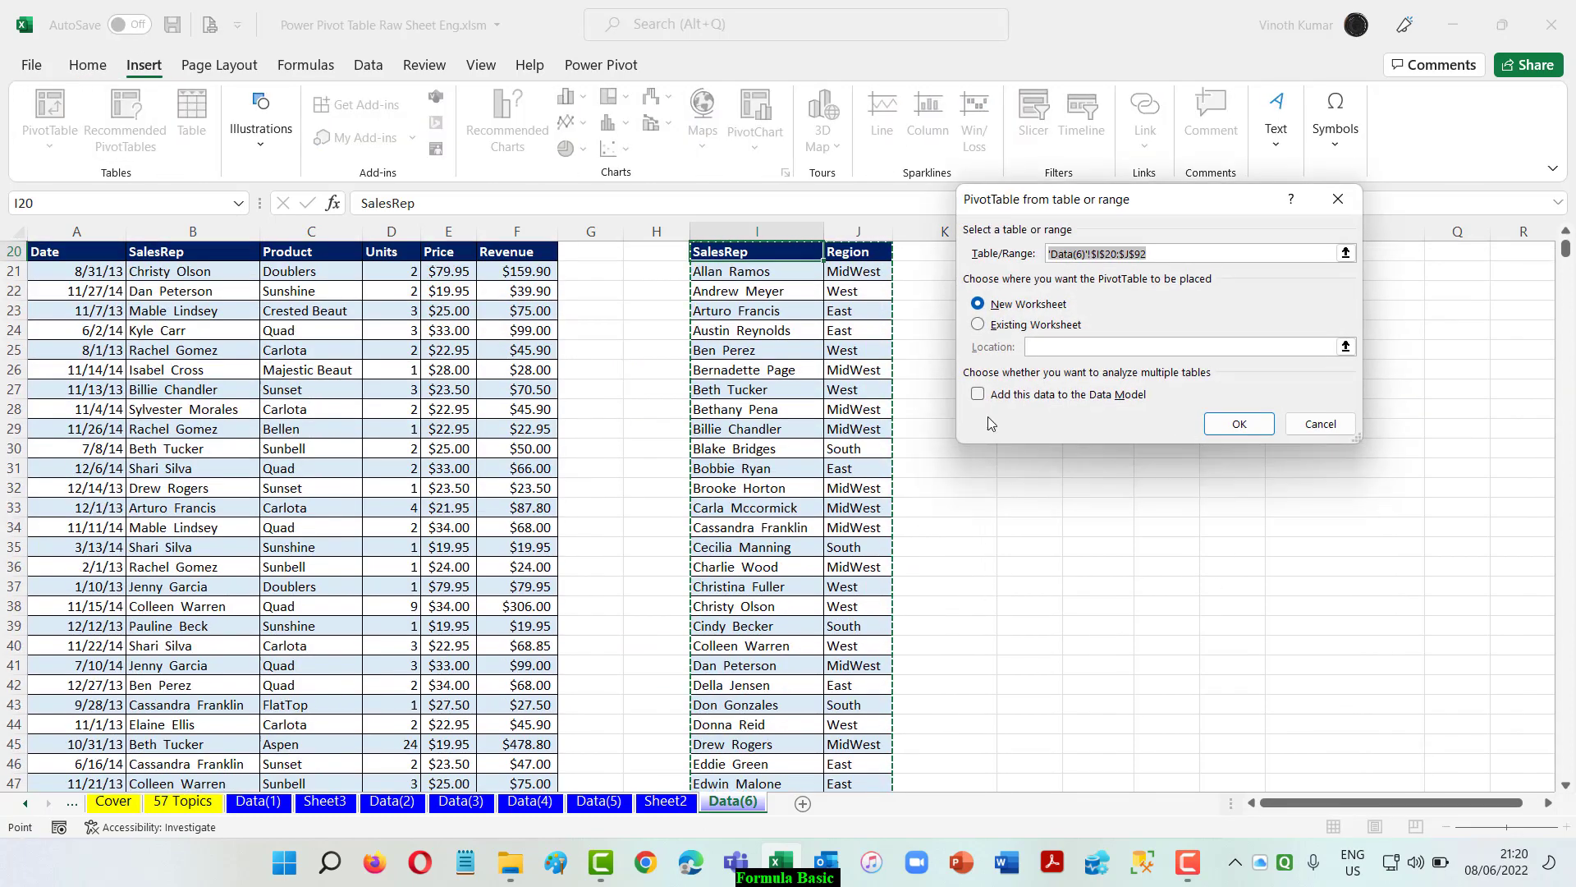
pyautogui.click(1013, 325)
pyautogui.click(1347, 346)
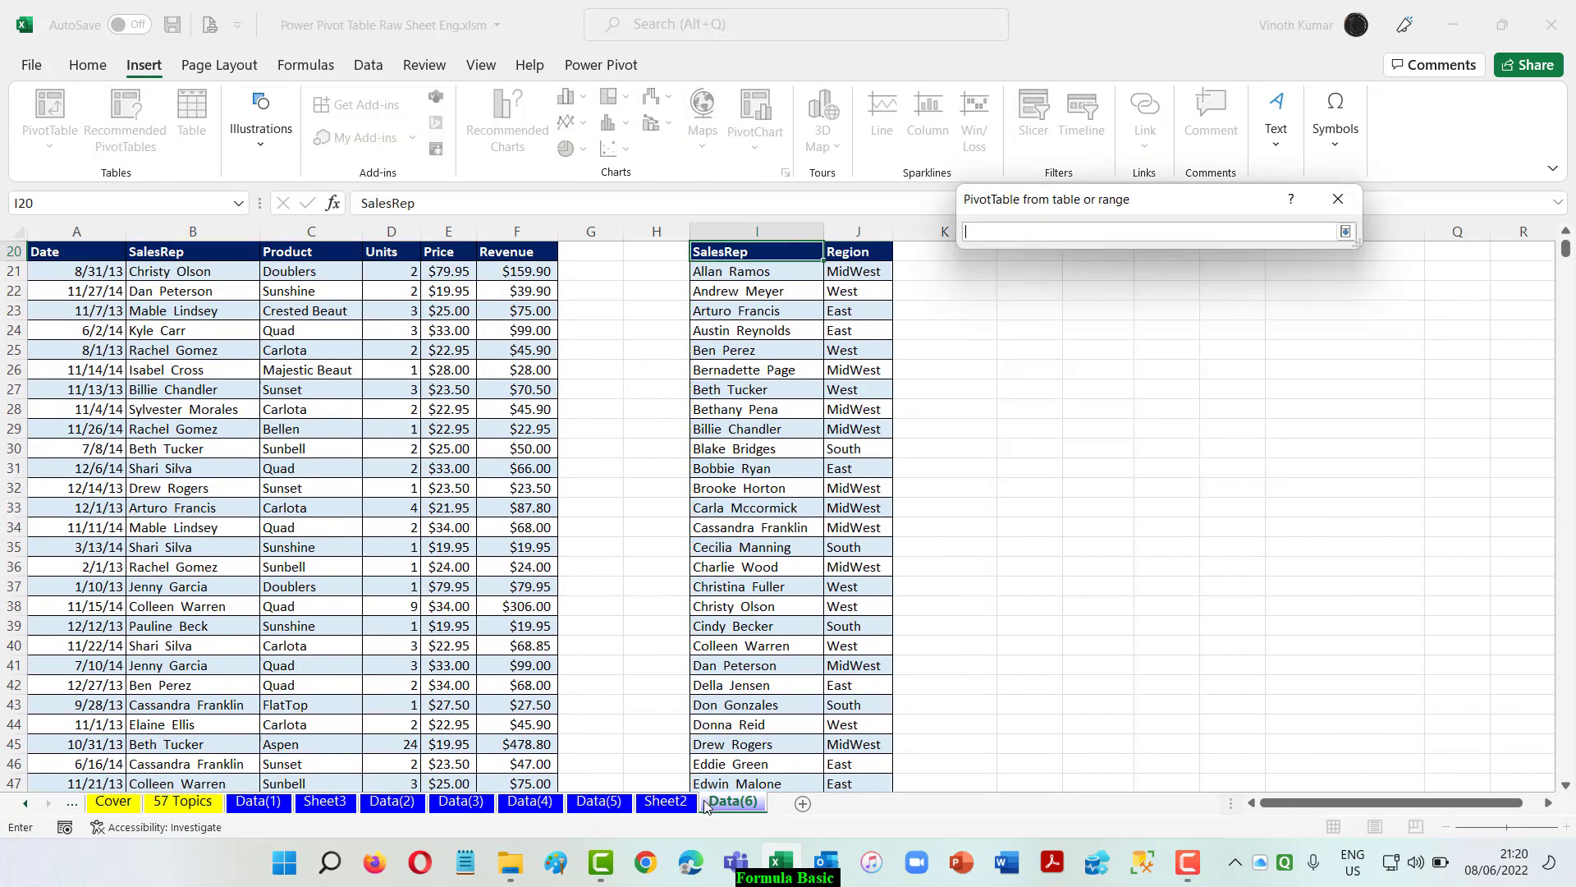
pyautogui.click(665, 801)
pyautogui.click(365, 291)
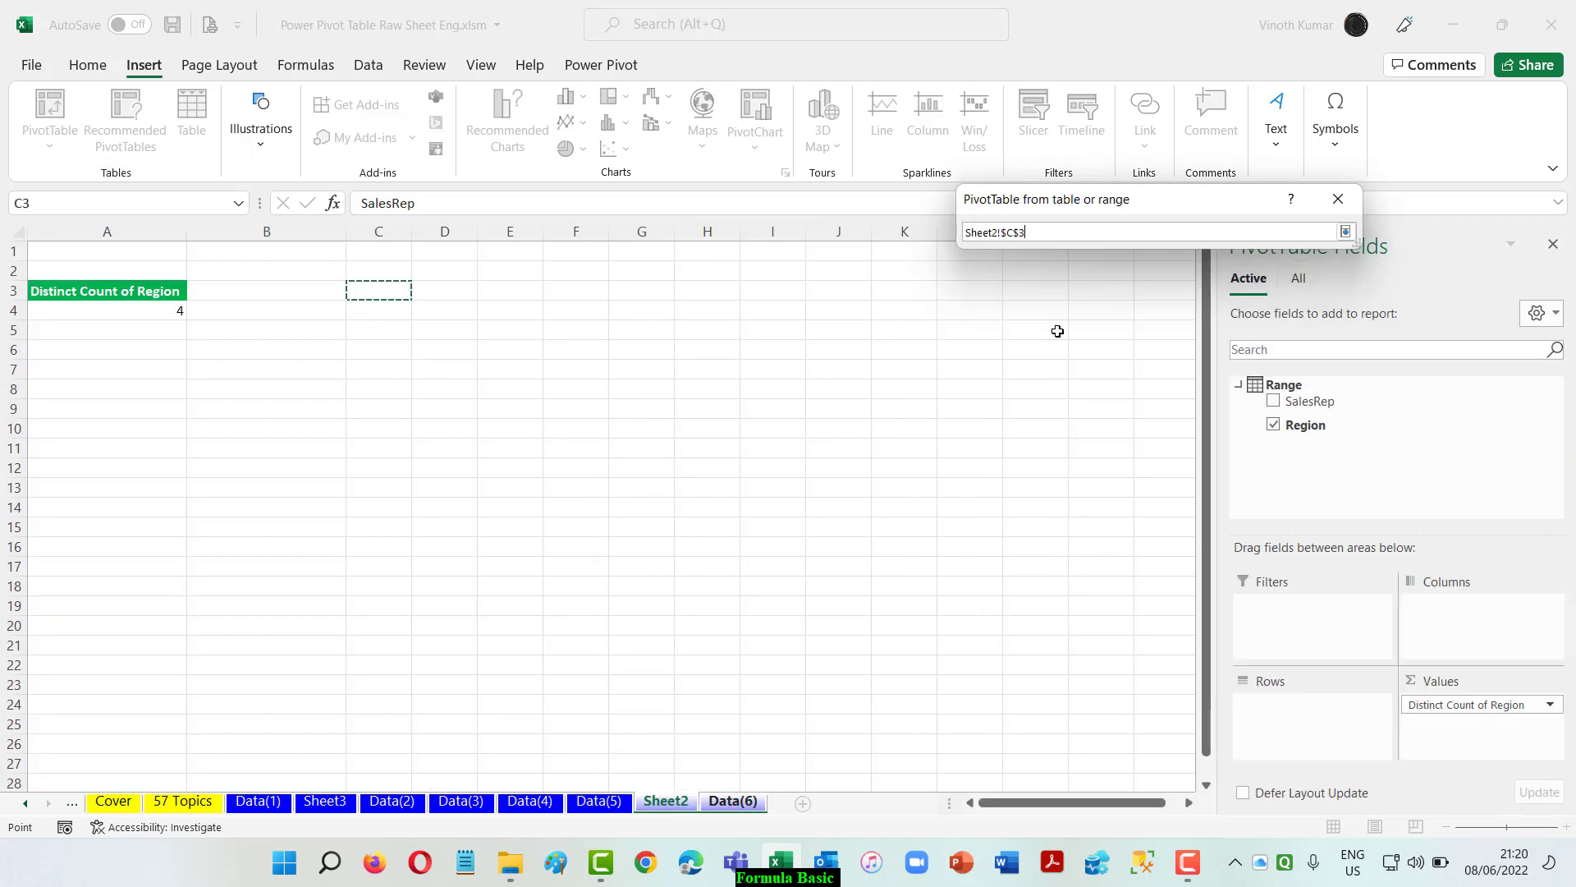
pyautogui.click(1343, 234)
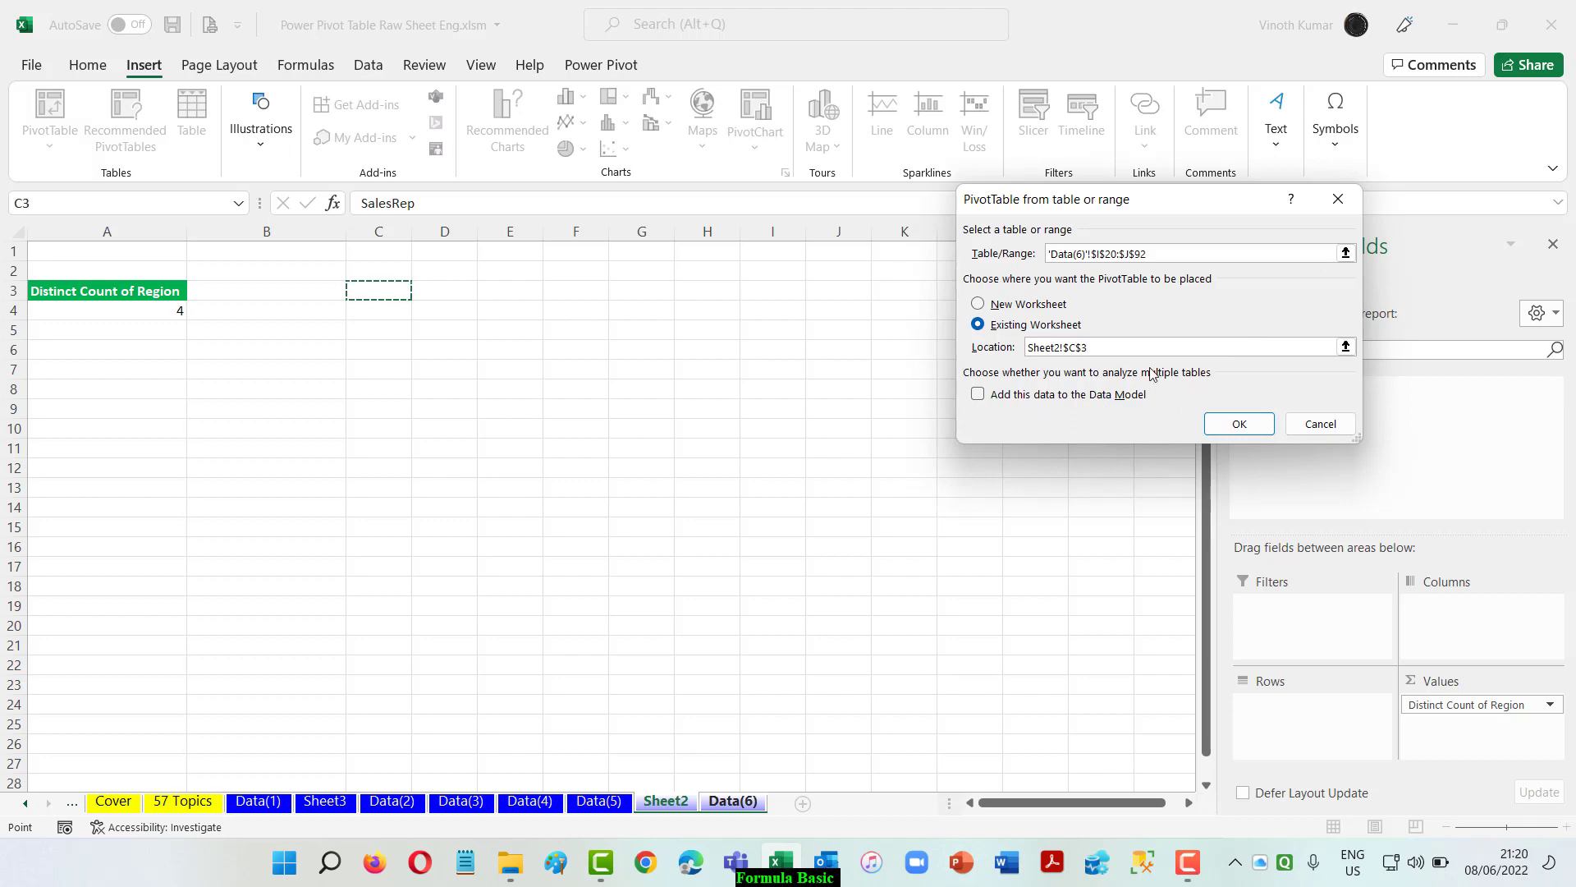
pyautogui.click(1249, 436)
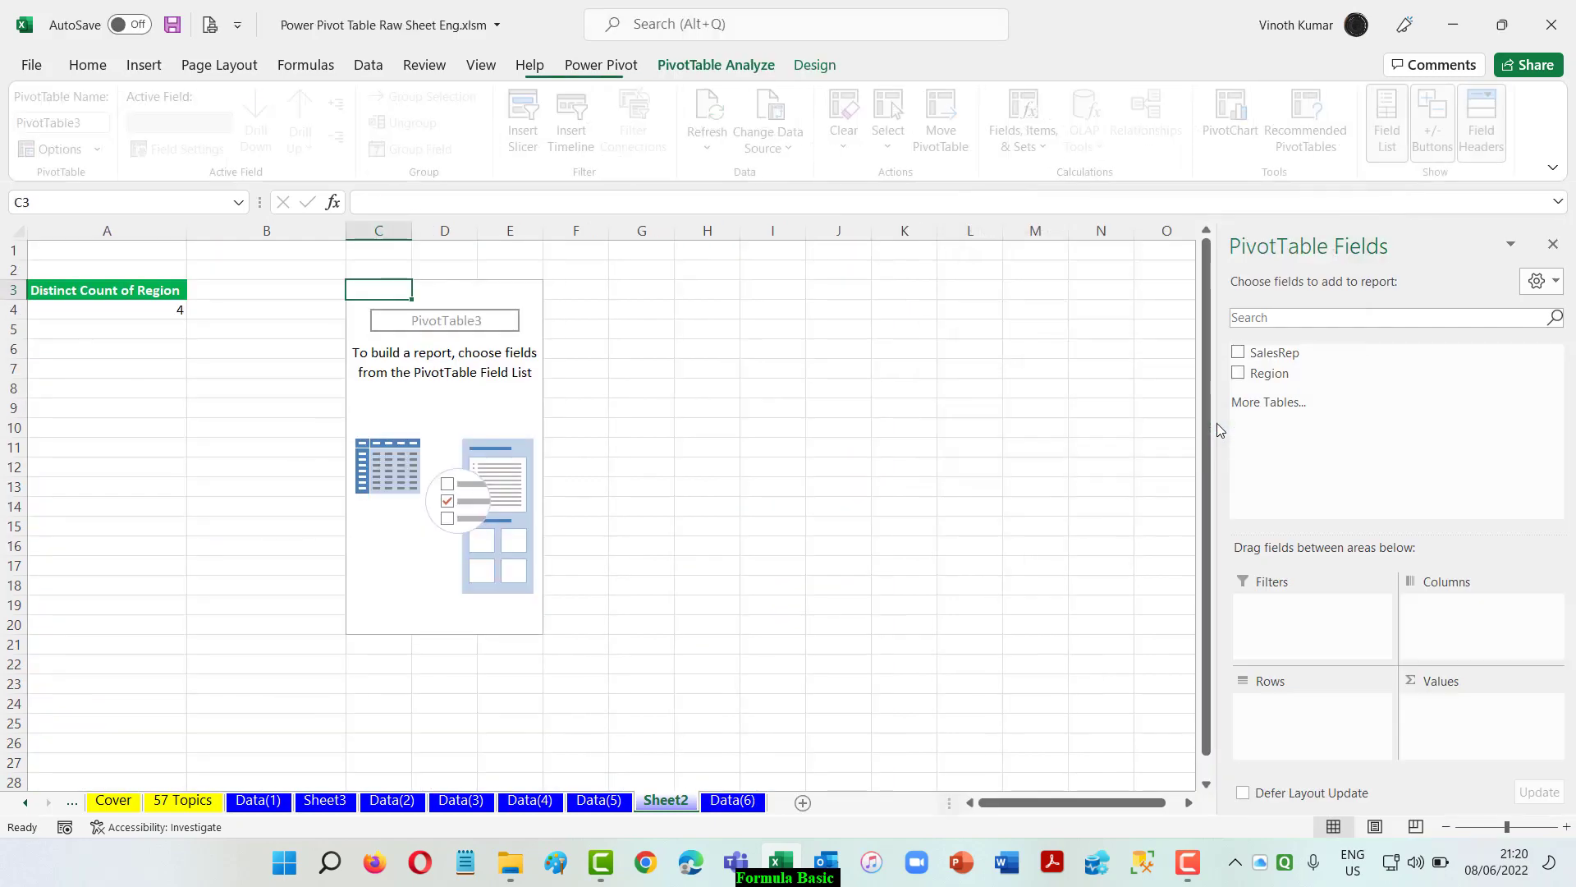
pyautogui.moveTo(1278, 369); pyautogui.dragTo(1466, 721)
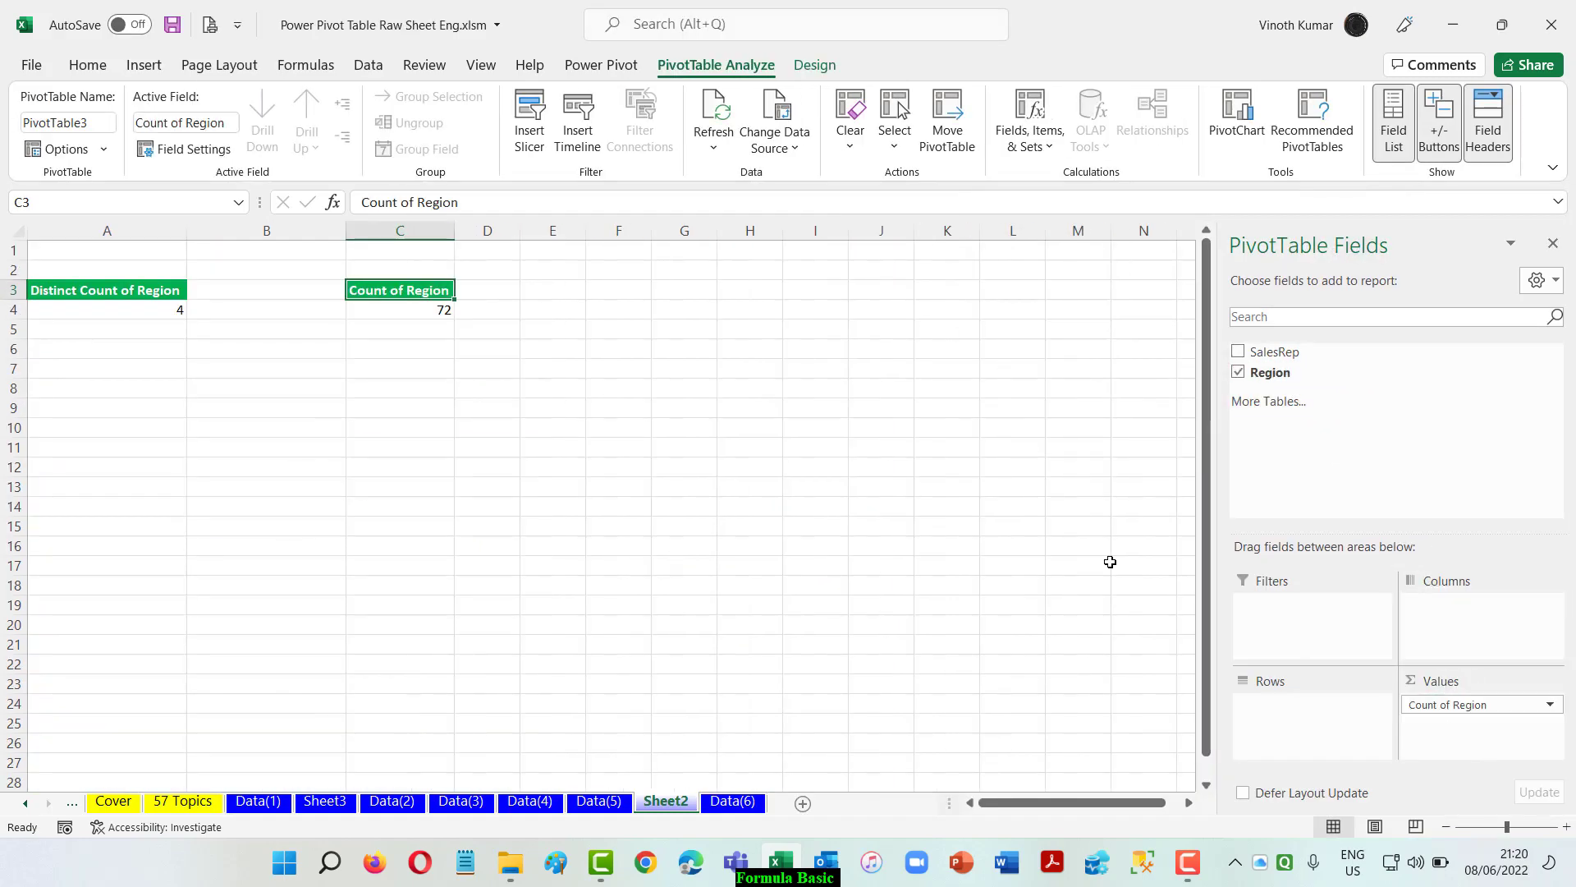
# Change the Region value field of the PivotTable at C3 to summarize by Product
pyautogui.click(1421, 705)
pyautogui.click(1425, 683)
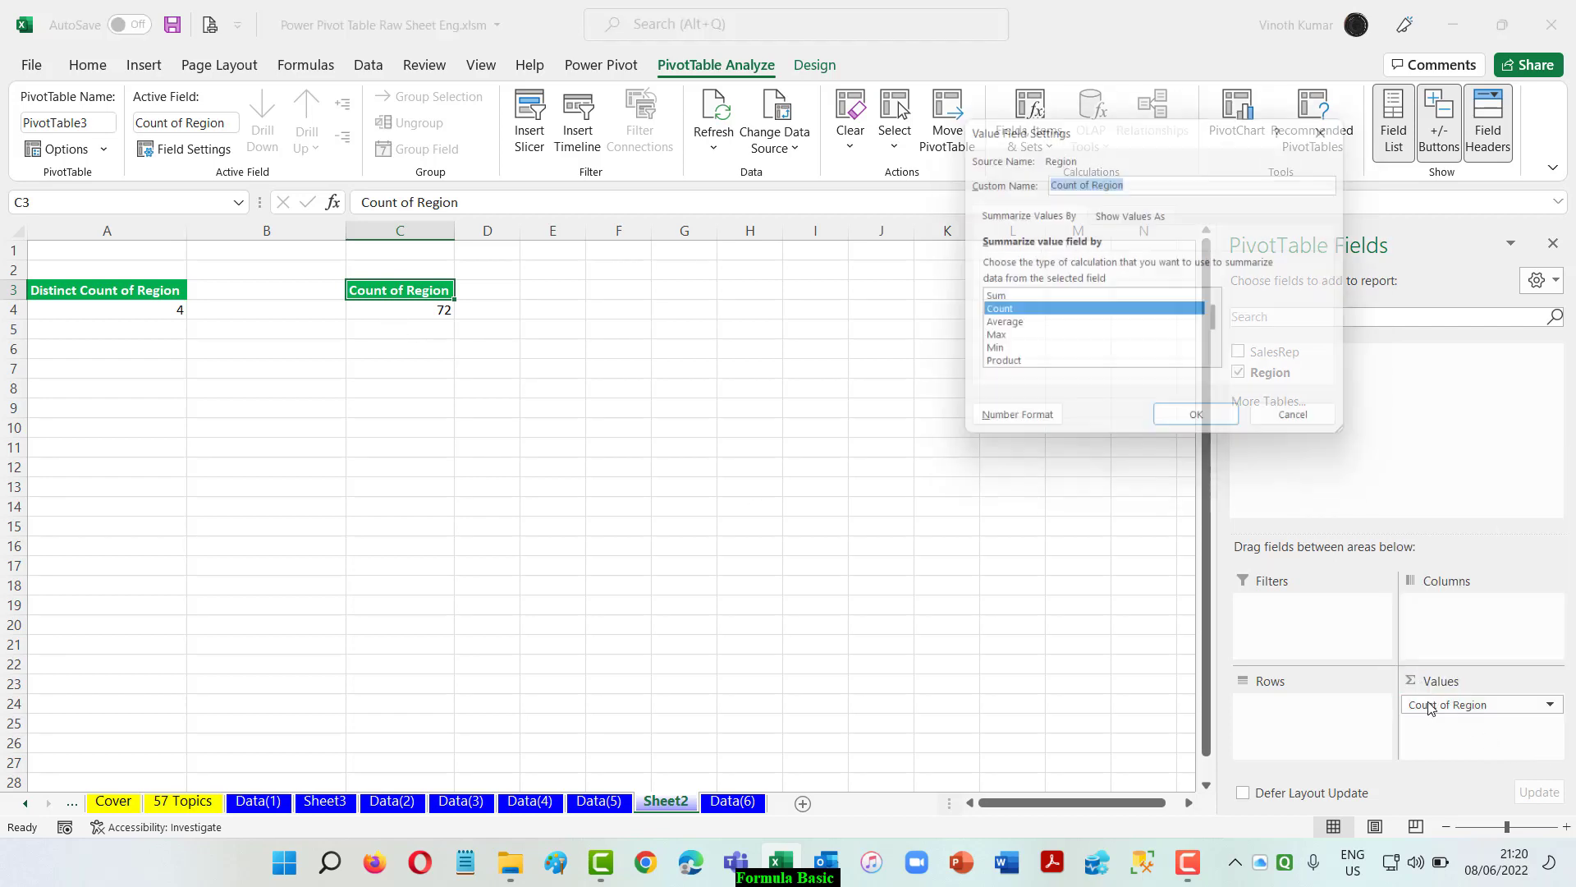
pyautogui.click(1008, 369)
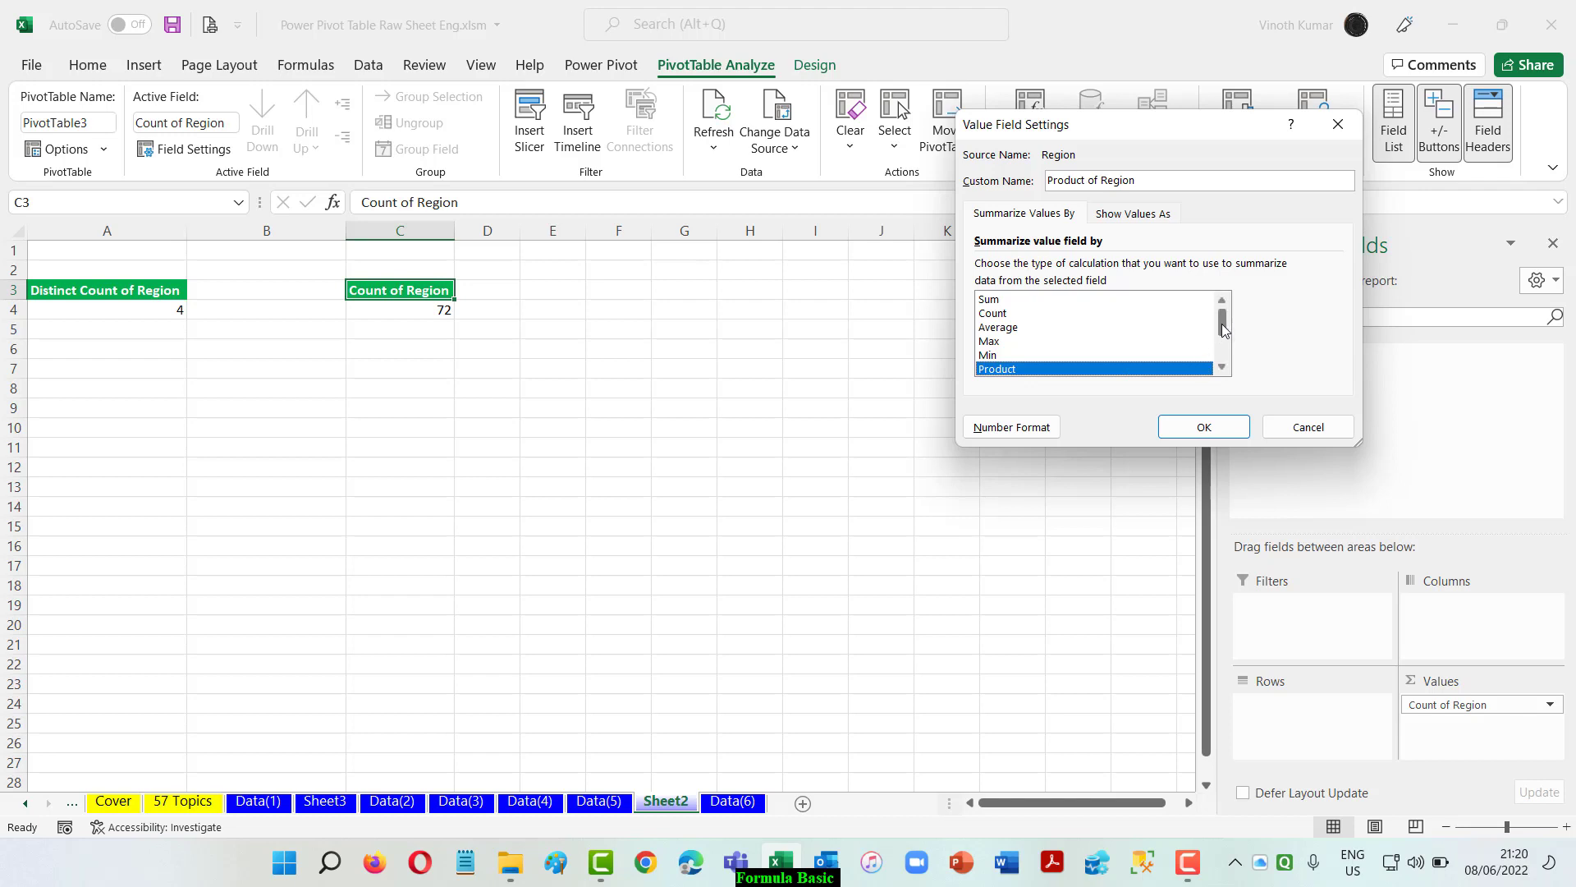
pyautogui.moveTo(1225, 338)
pyautogui.mouseDown()
pyautogui.moveTo(1228, 385)
pyautogui.moveTo(1239, 315)
pyautogui.mouseUp()
pyautogui.click(1198, 426)
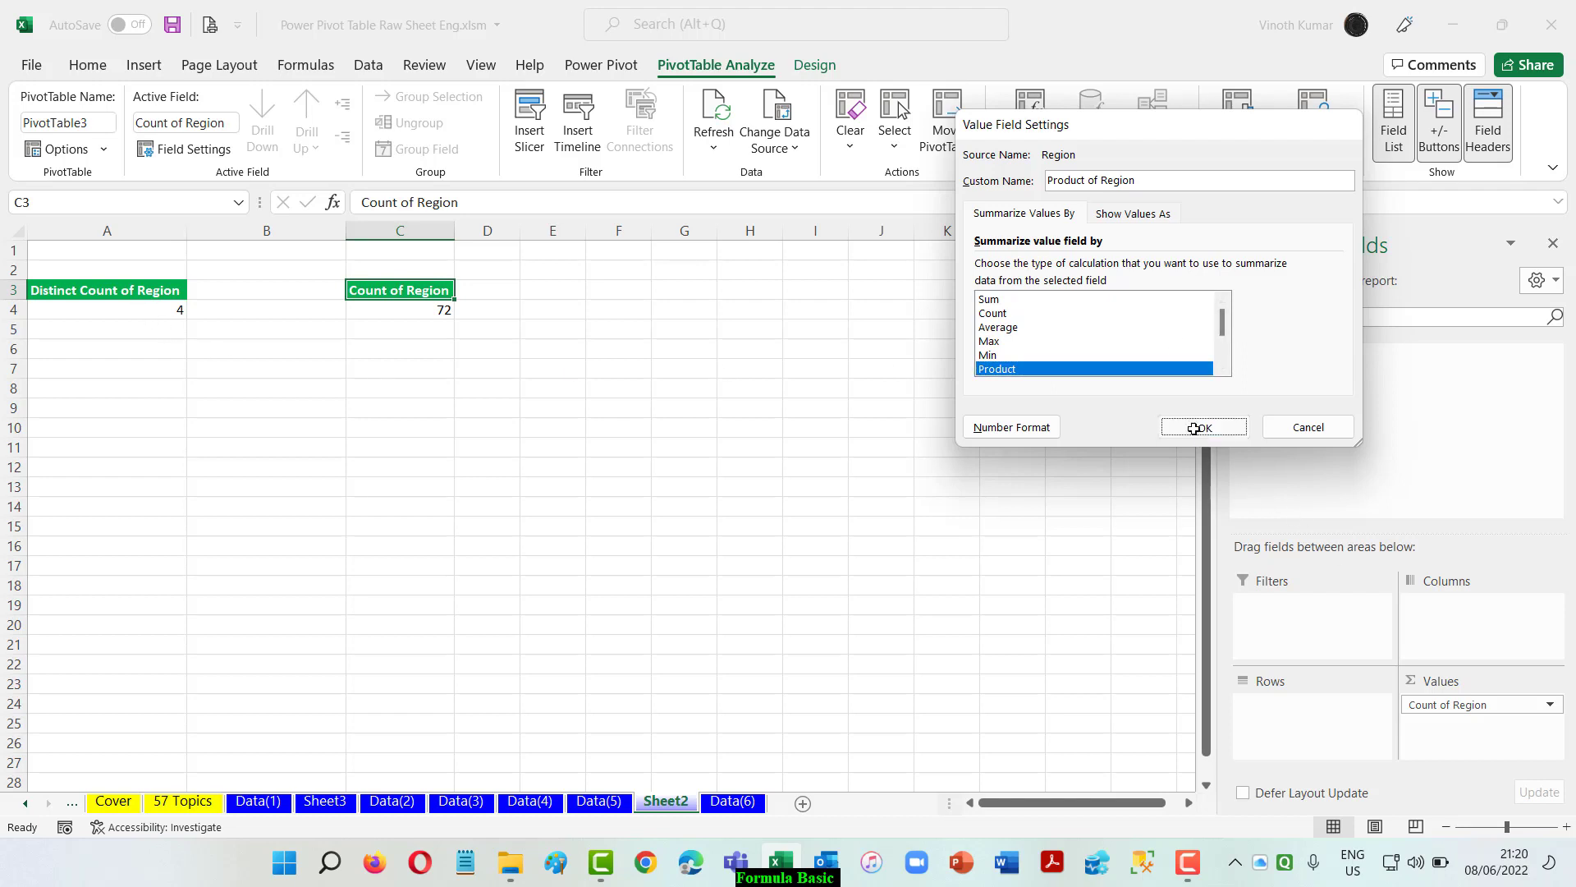
# Examine the summary functions available for the Region value in the Data Model PivotTable, leaving its settings as they are
pyautogui.click(138, 314)
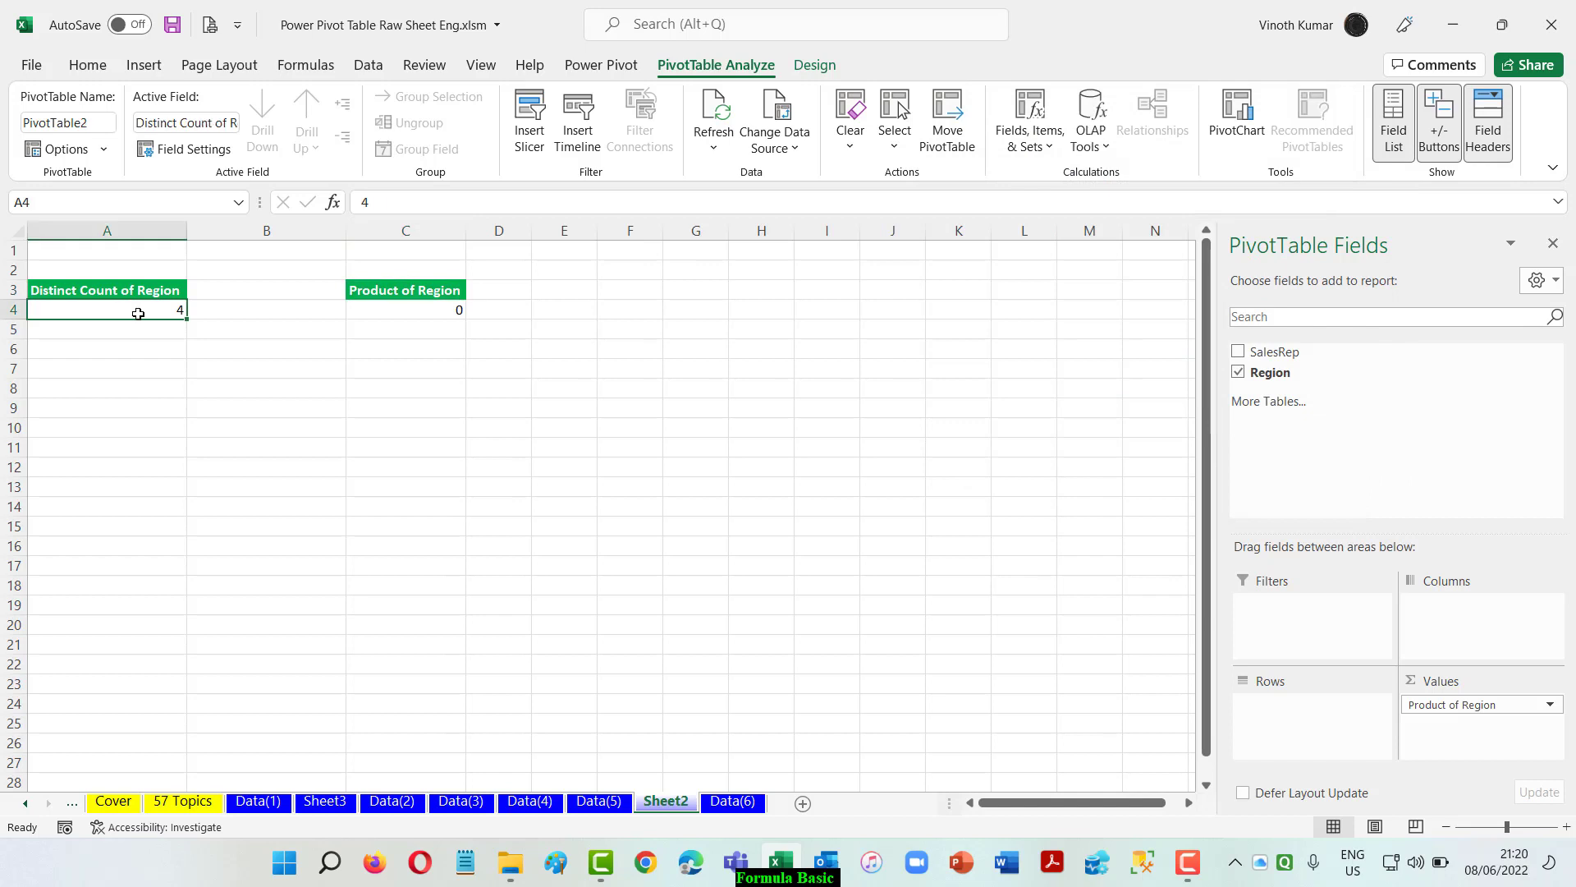
pyautogui.click(1445, 706)
pyautogui.click(1469, 683)
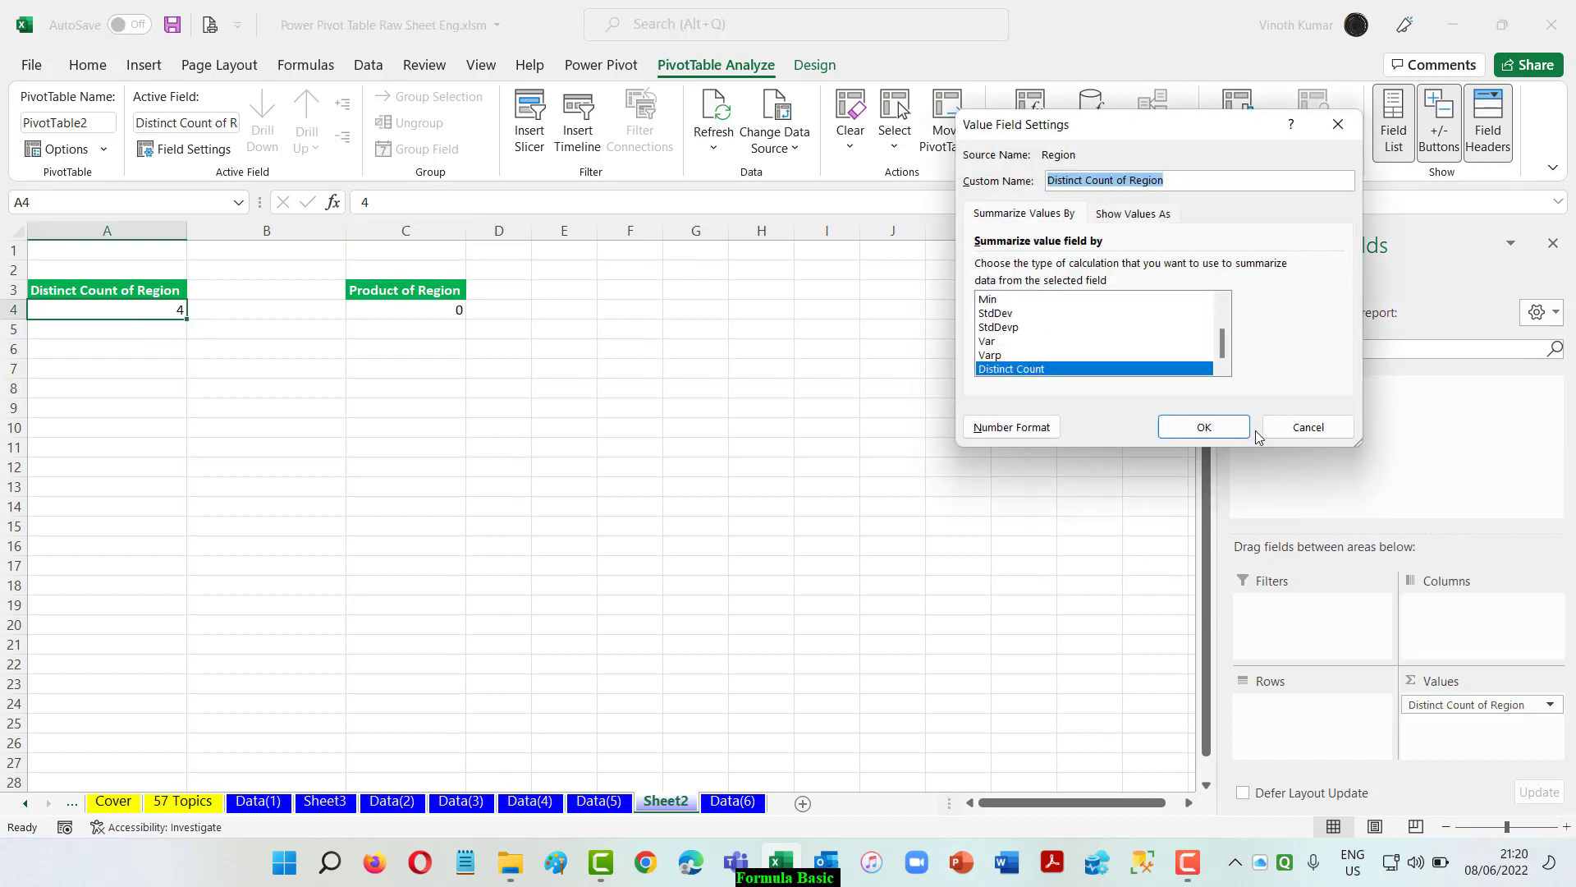
pyautogui.moveTo(1227, 337); pyautogui.dragTo(1229, 394)
pyautogui.click(1305, 427)
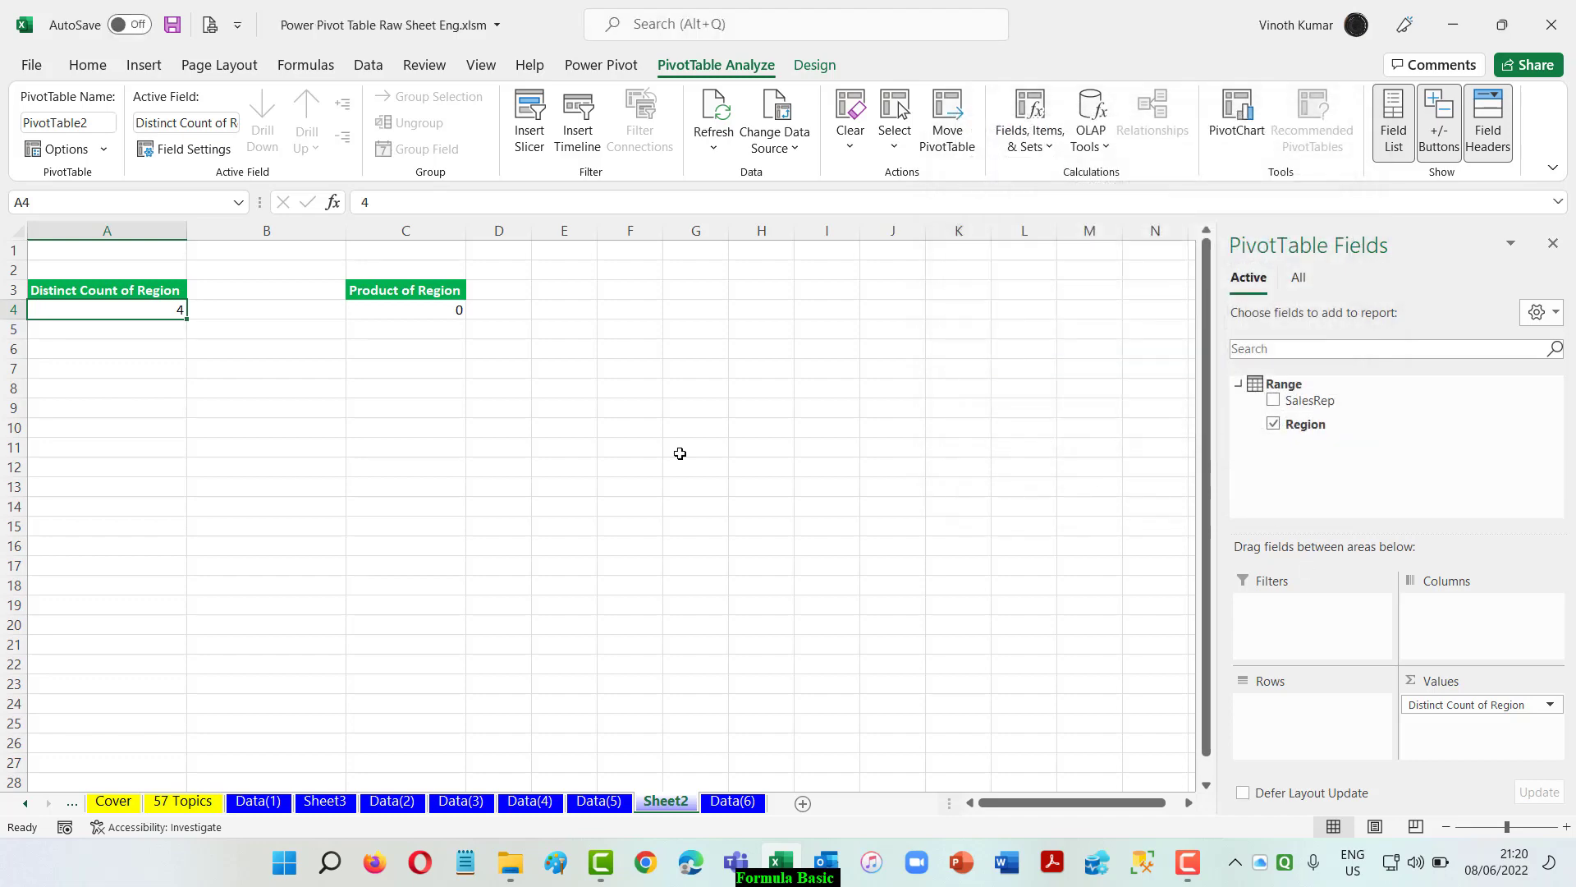
# Set the Region value field of the PivotTable at C3 to summarize by Count
pyautogui.click(613, 462)
pyautogui.click(408, 310)
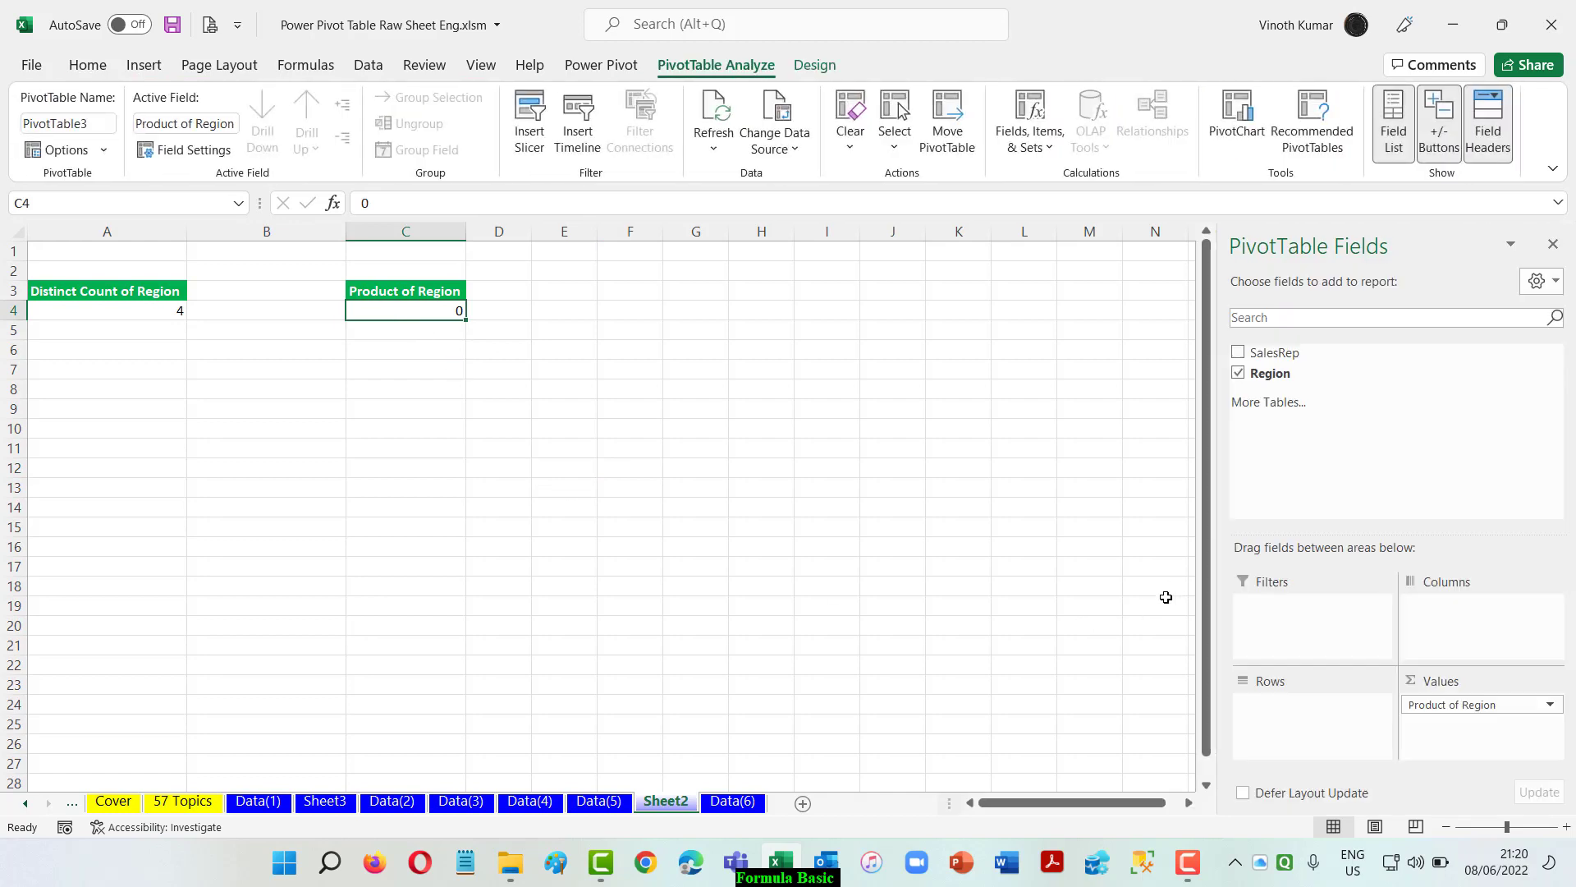
pyautogui.click(1435, 705)
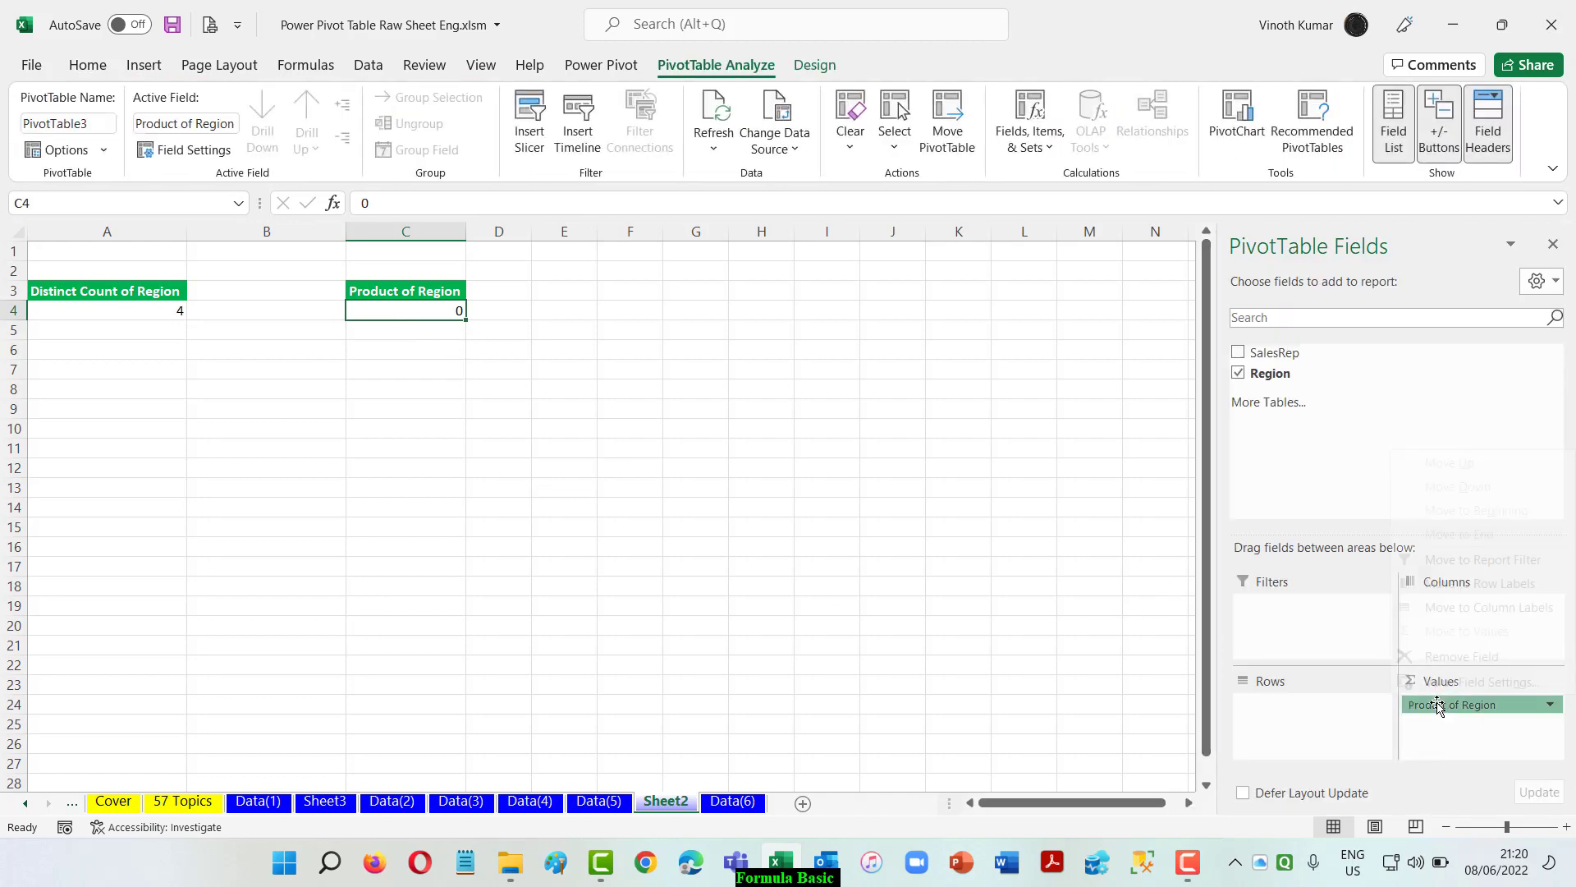
pyautogui.click(1438, 684)
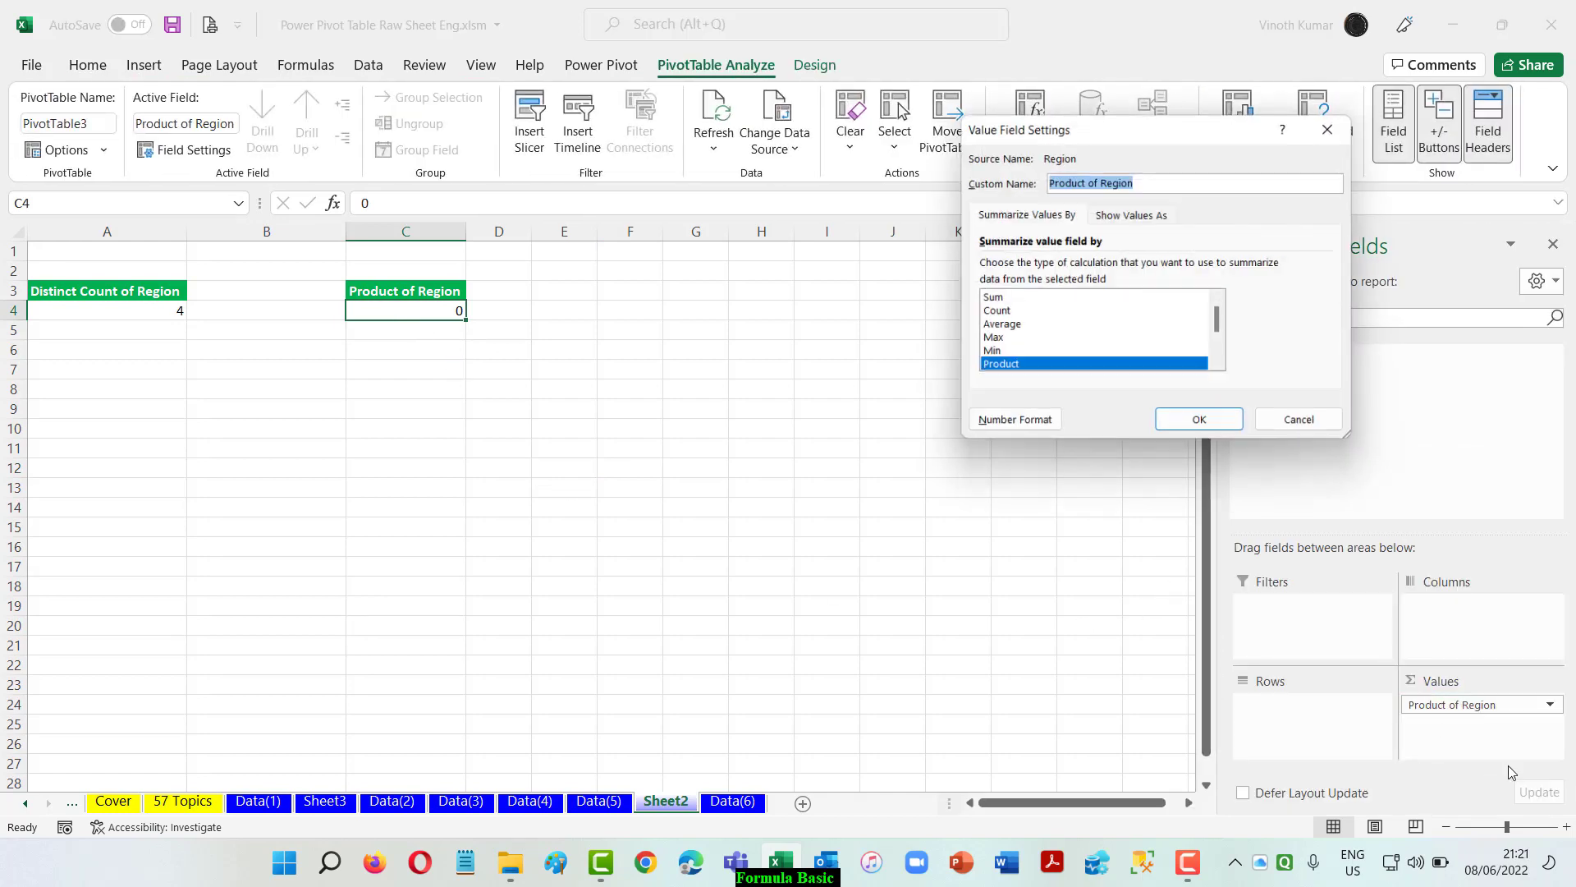
pyautogui.click(995, 313)
pyautogui.click(1203, 429)
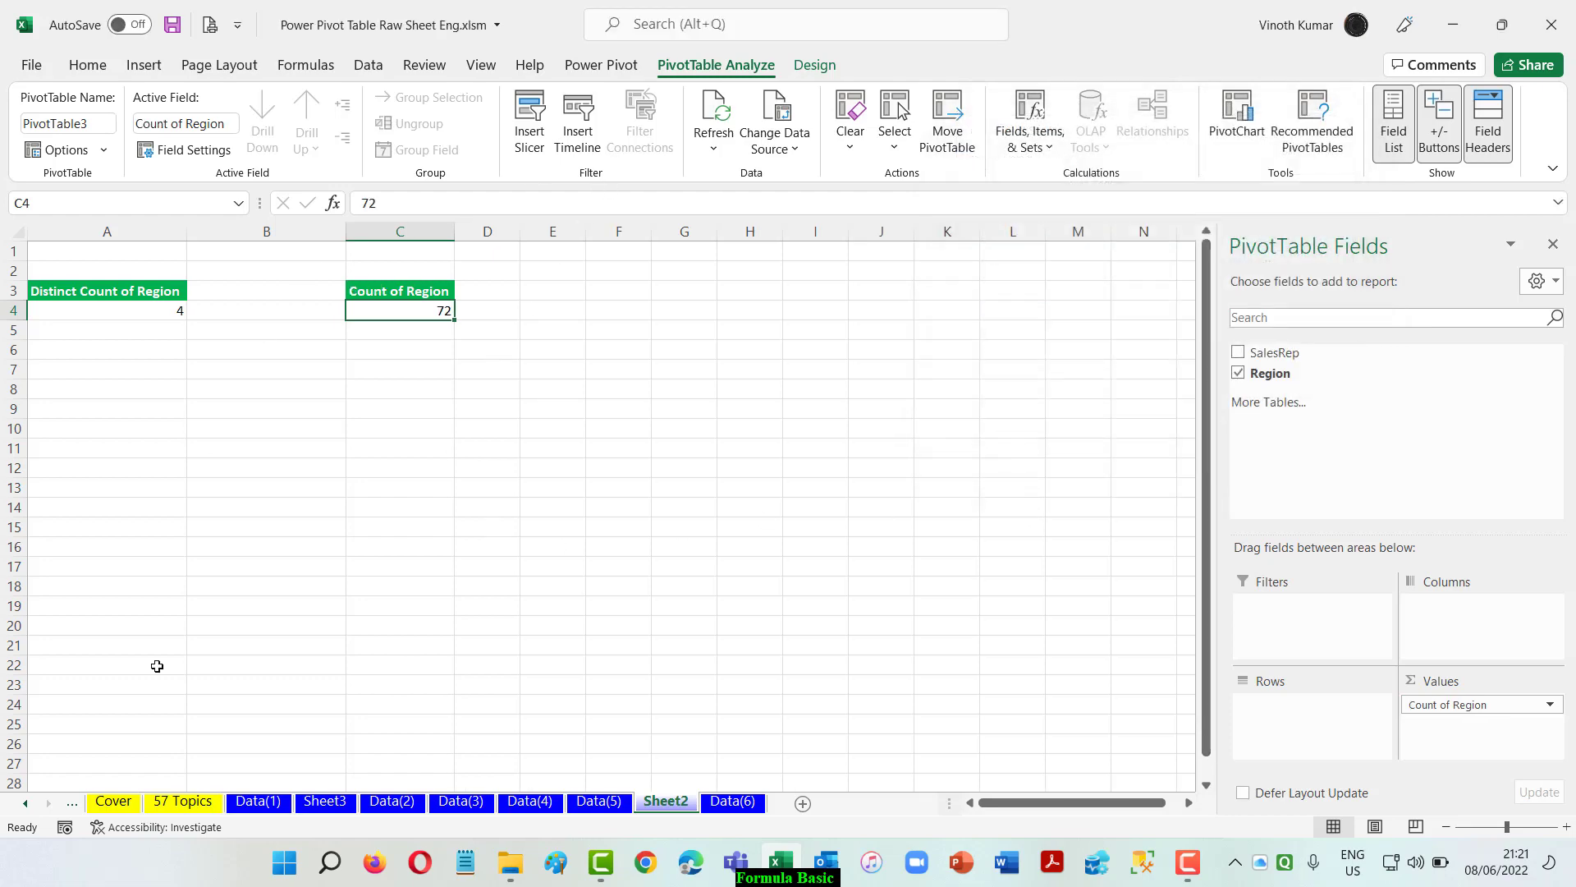
# Review the Data Model notes on Data(6) and compare the Transaction and SalesRepRegion data ranges
pyautogui.click(733, 800)
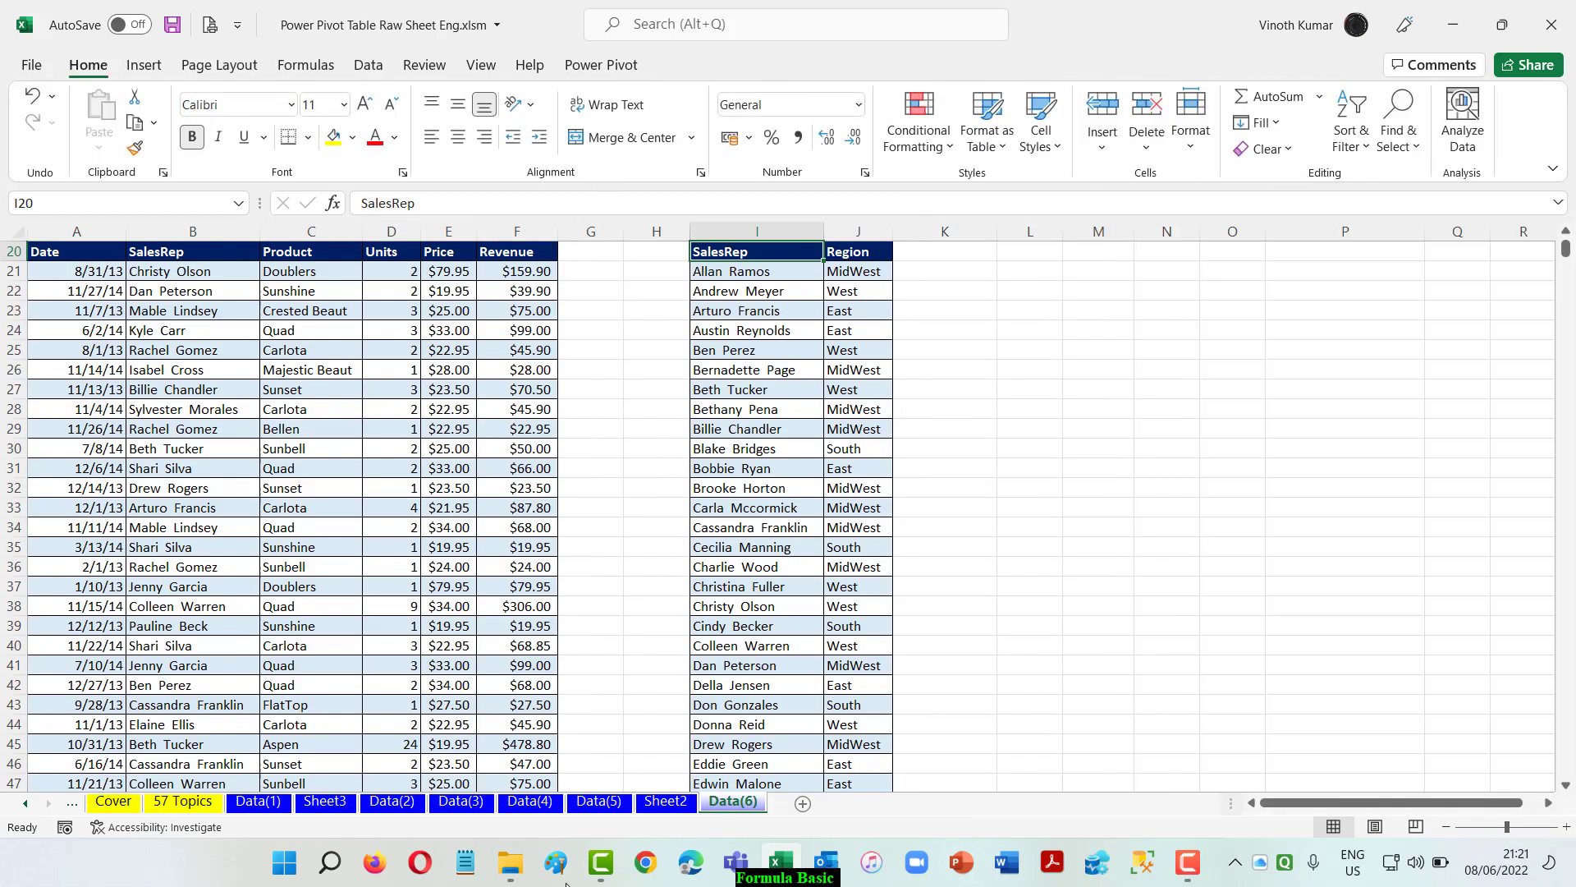
pyautogui.click(652, 583)
pyautogui.scroll(6, 636, 607)
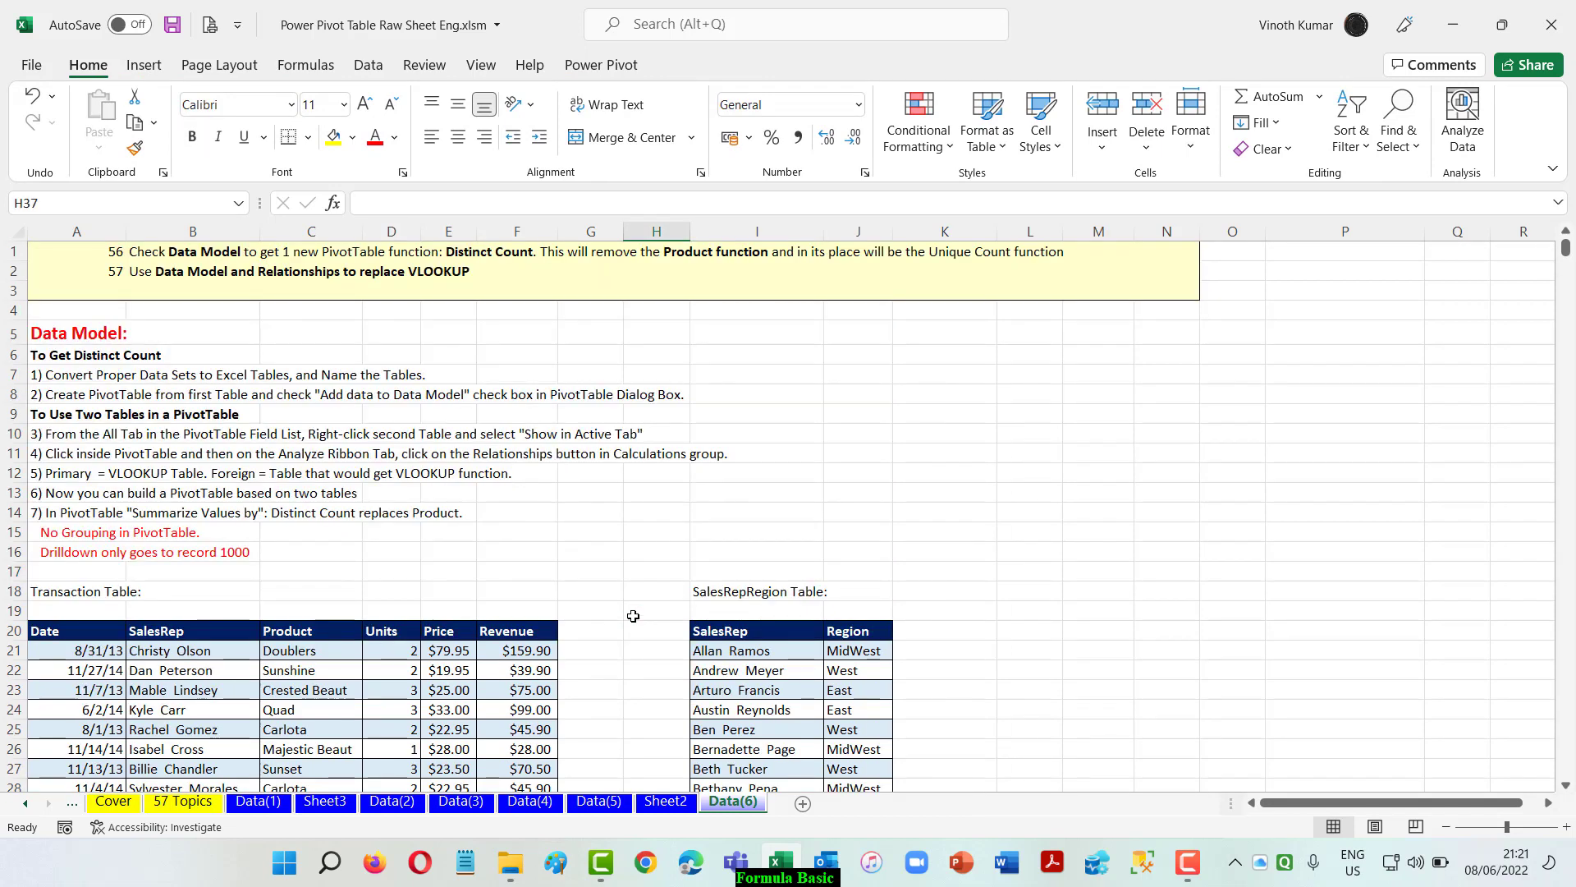
pyautogui.click(353, 69)
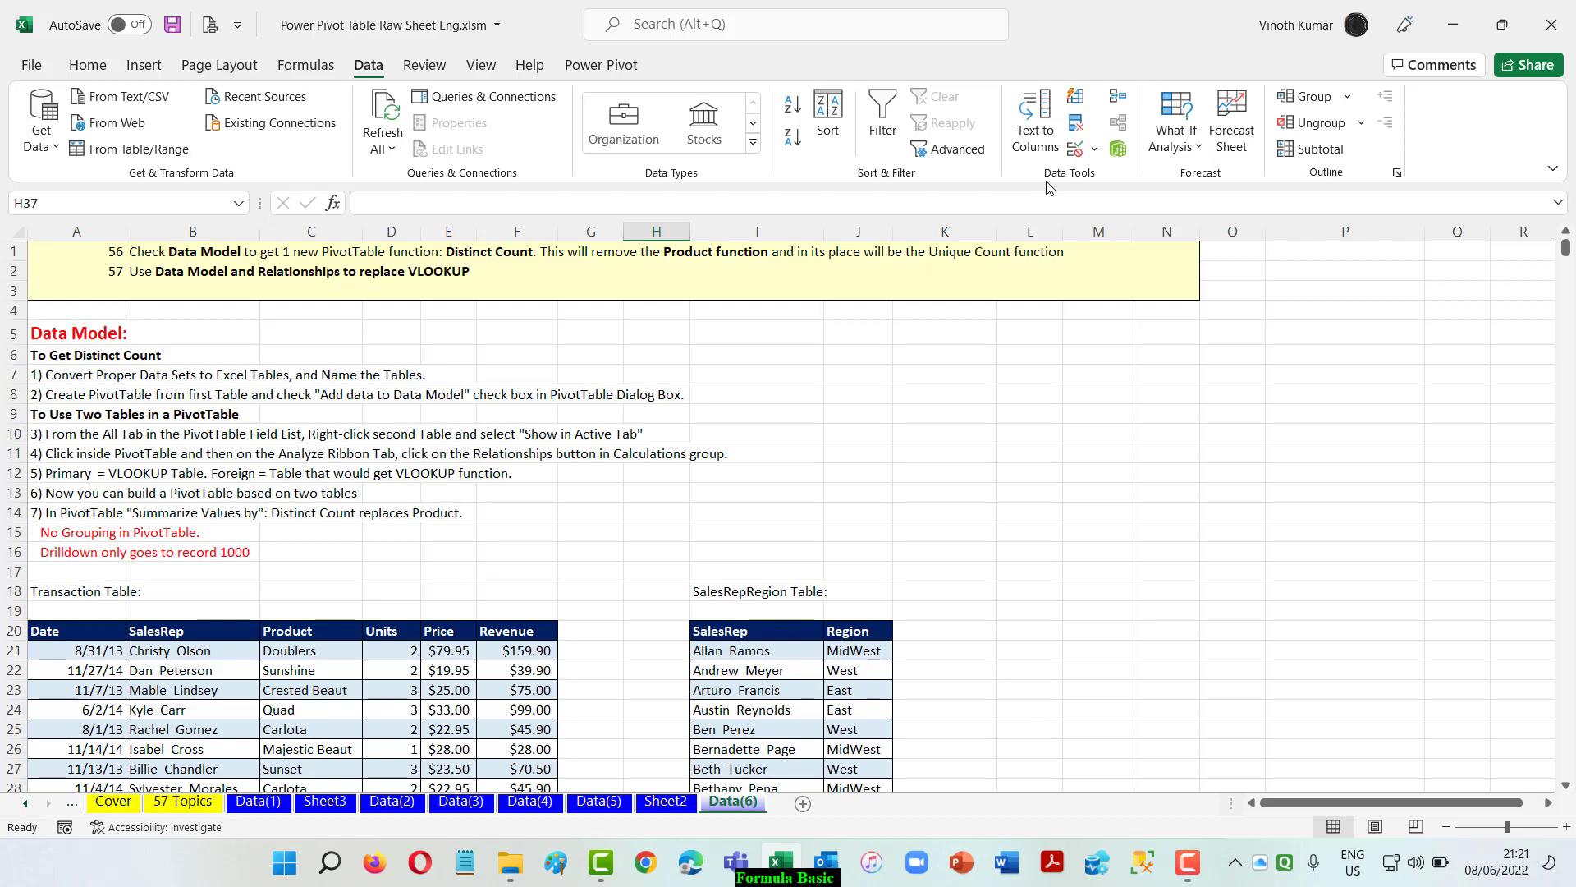
pyautogui.scroll(-3, 317, 623)
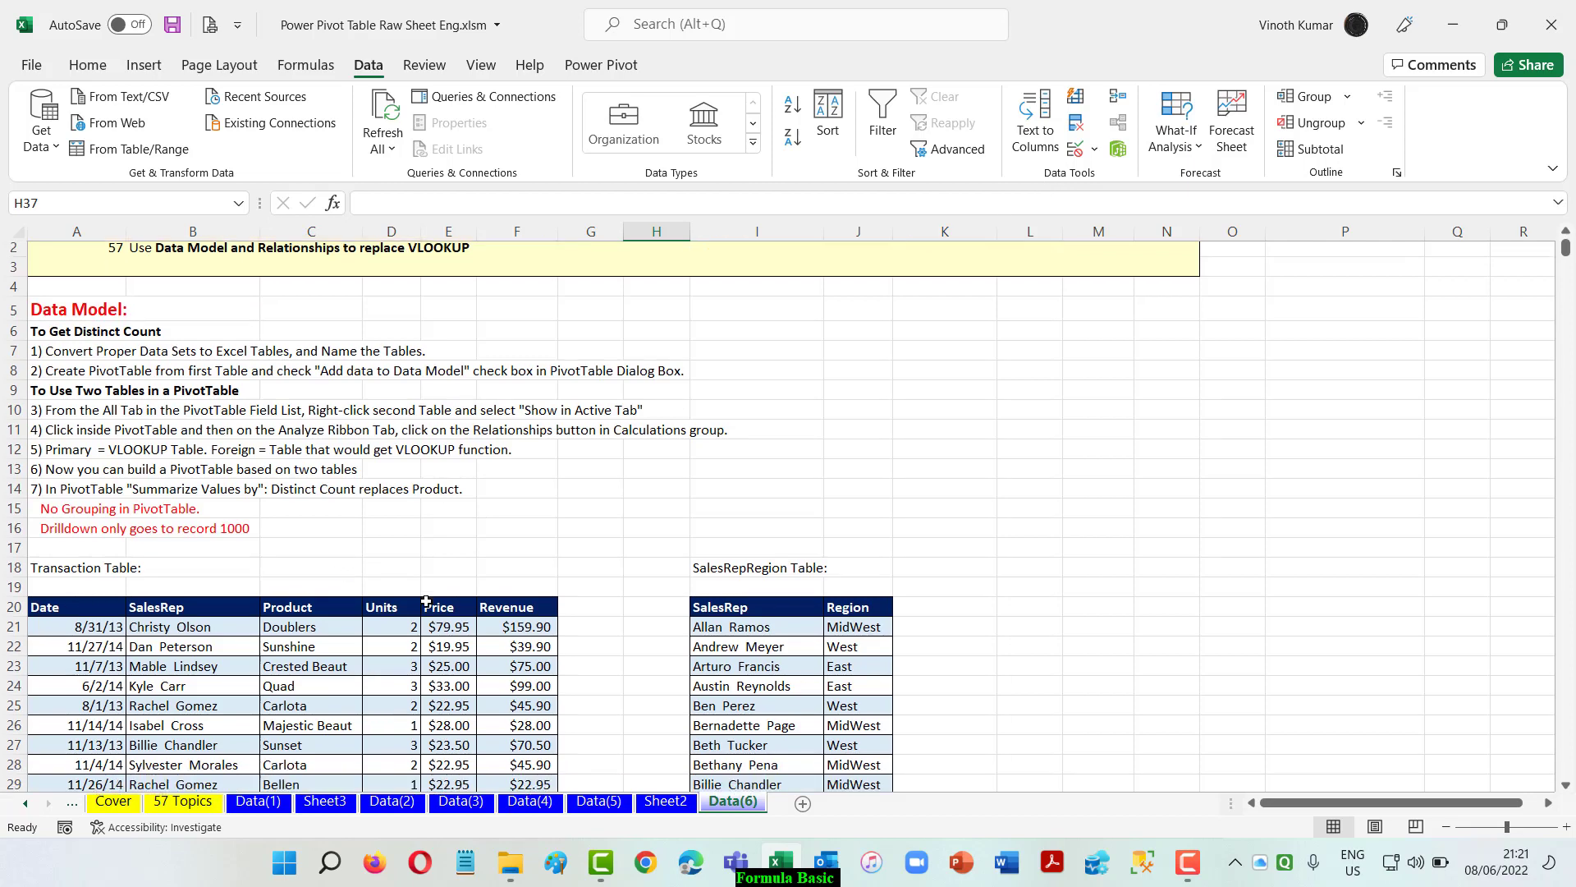
pyautogui.click(163, 469)
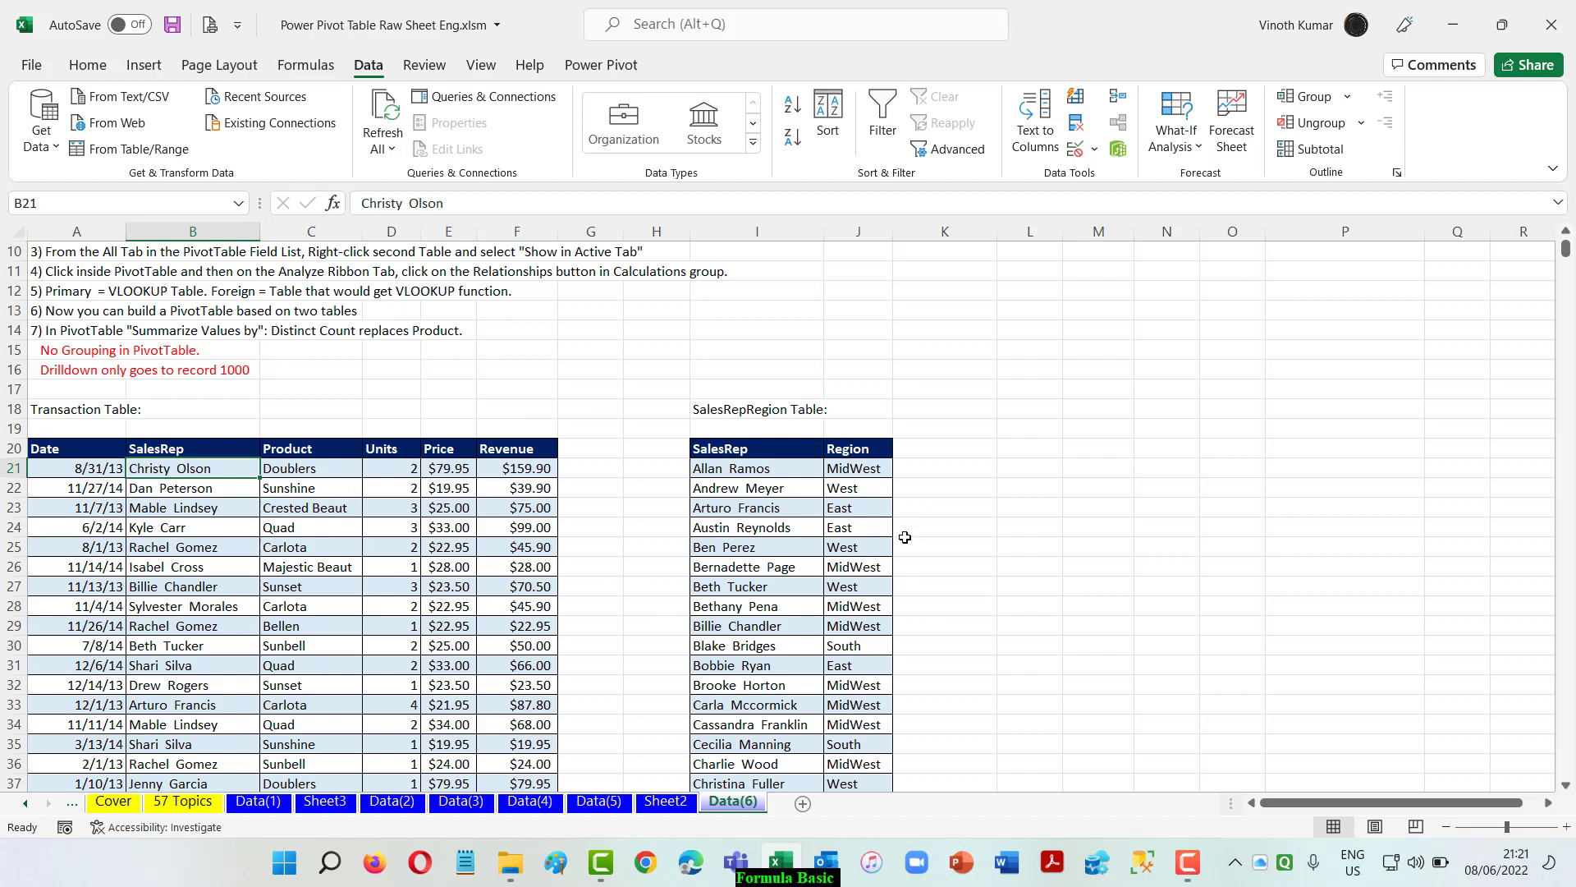
pyautogui.scroll(3, 1097, 674)
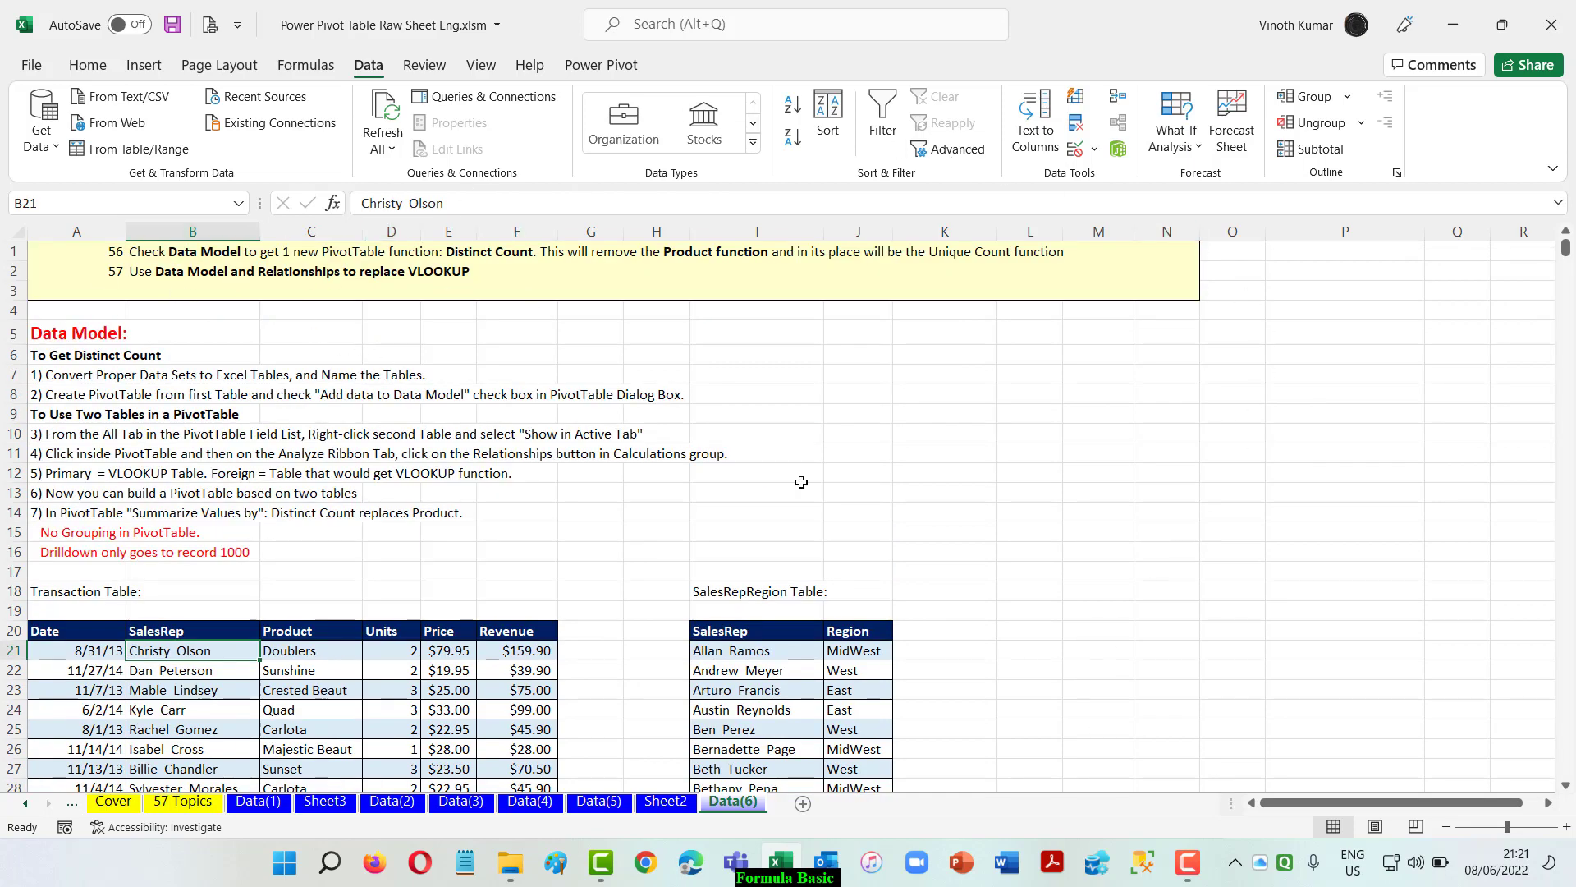
pyautogui.scroll(-6, 874, 377)
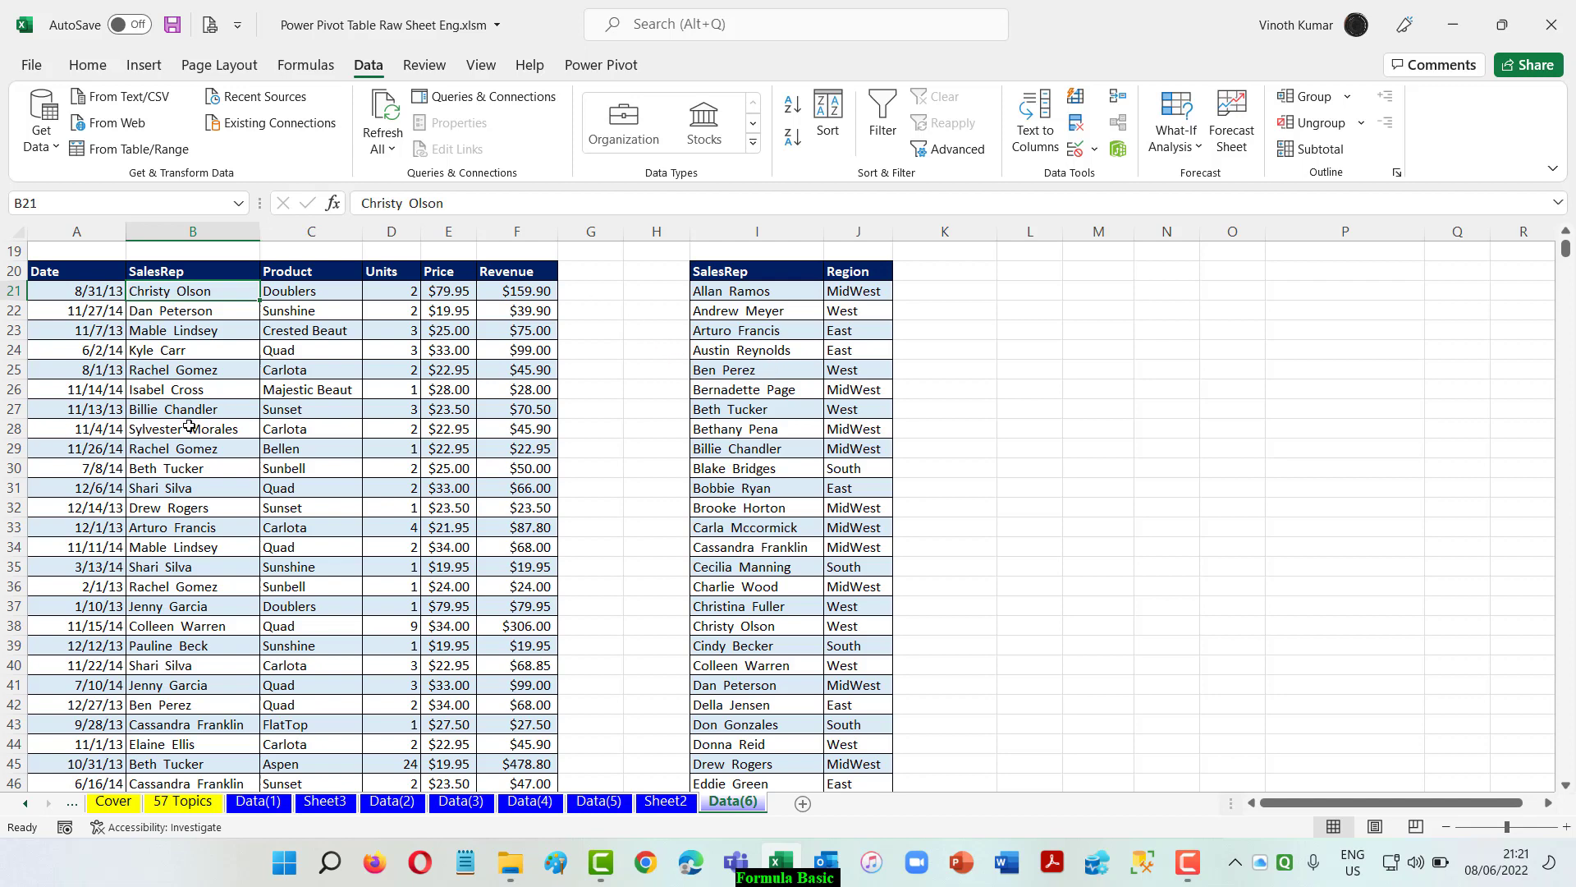
pyautogui.click(69, 271)
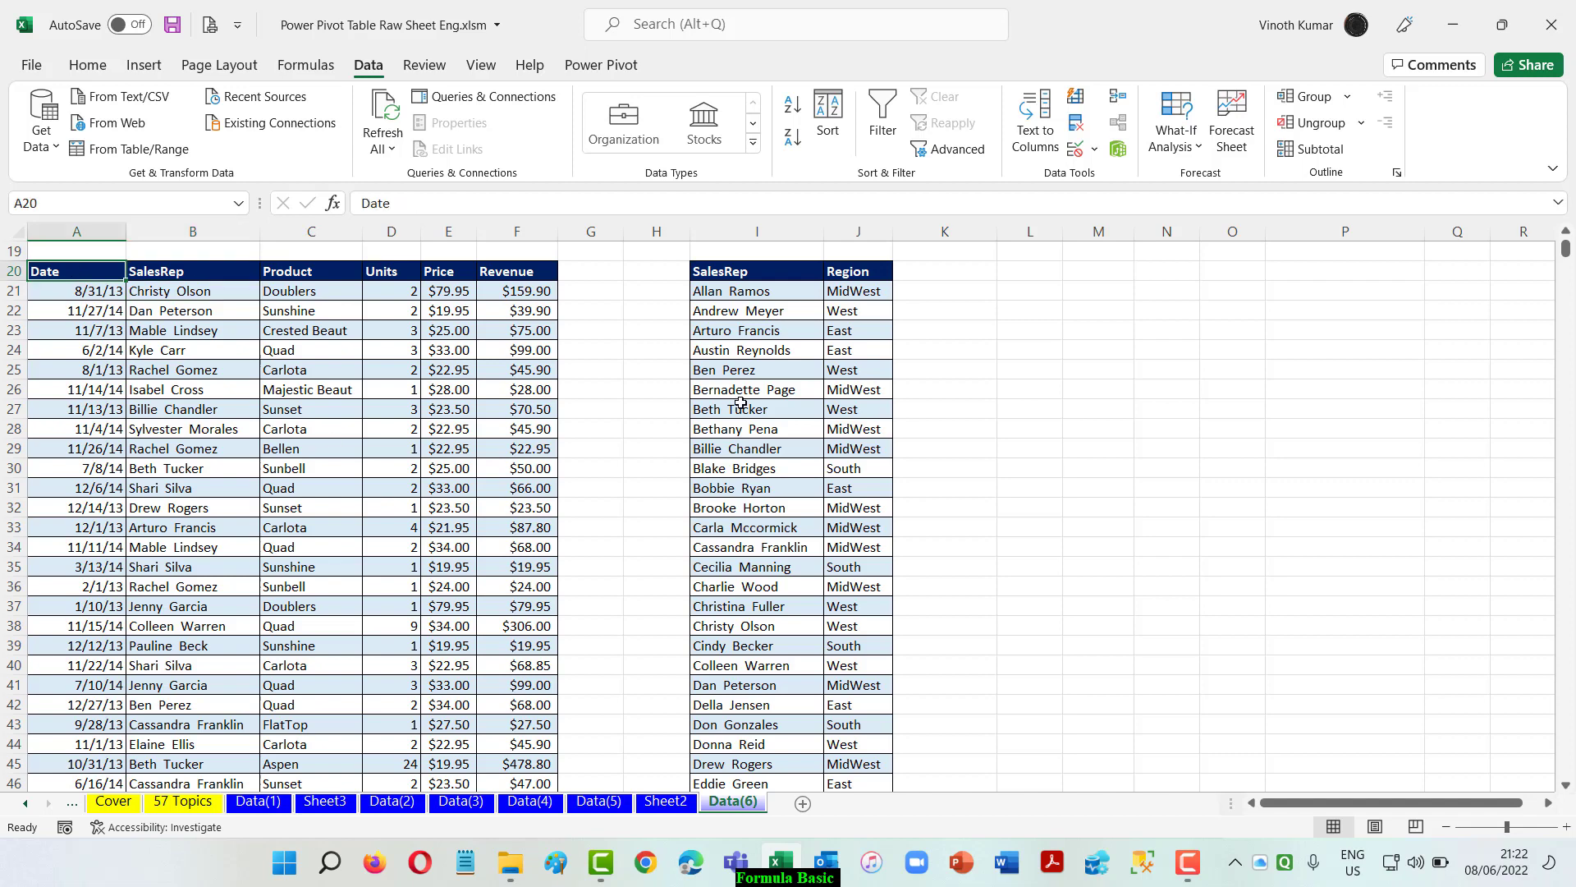
pyautogui.click(722, 272)
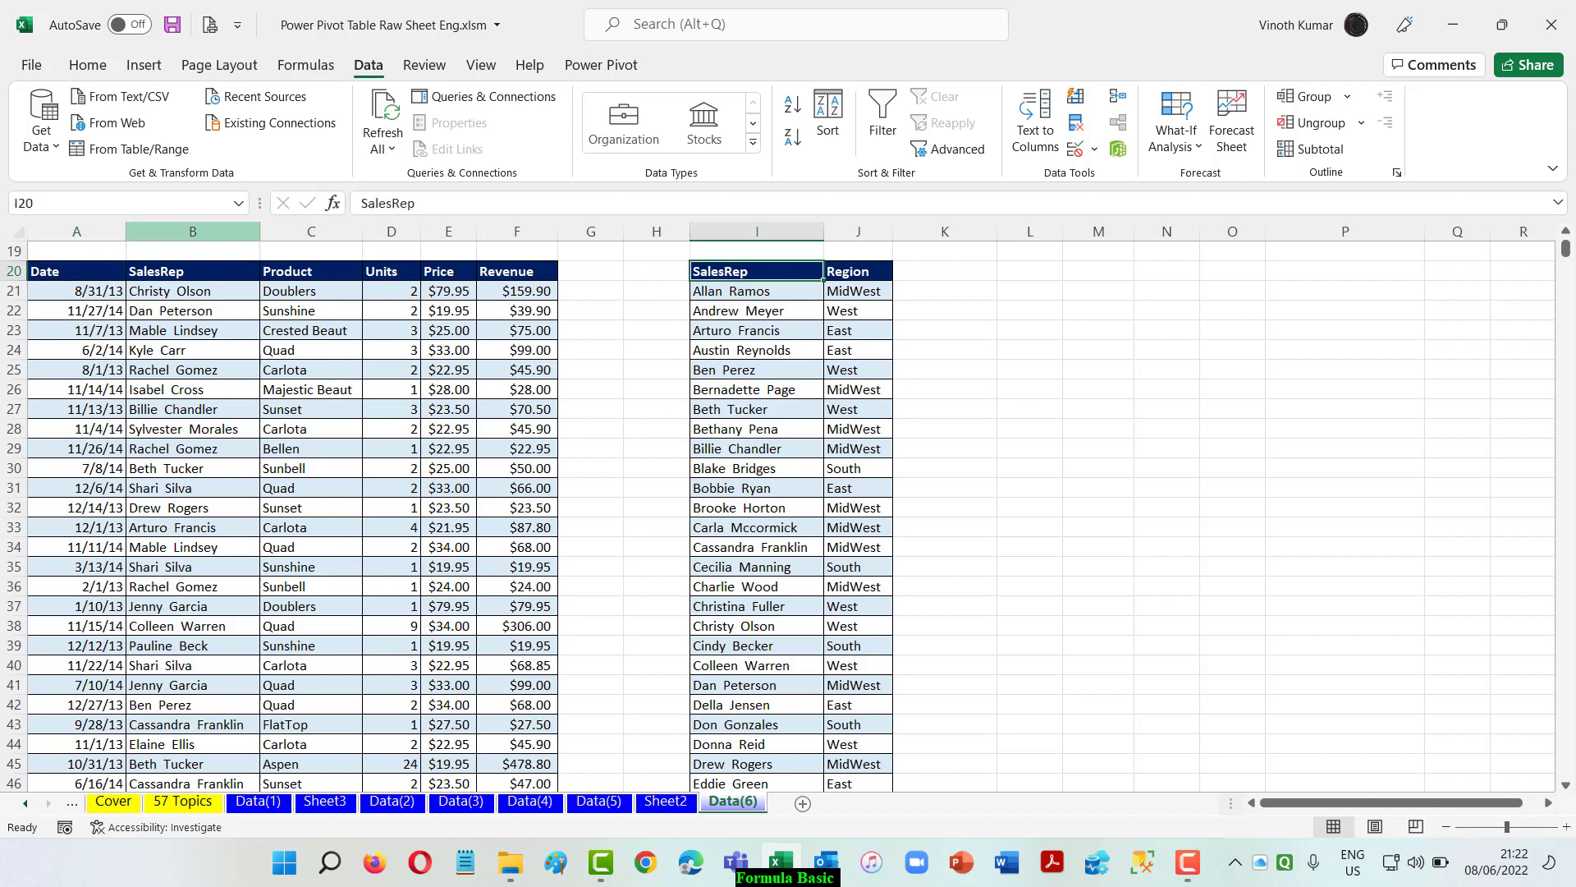
# Convert the transaction data range A20:F10020 on Data(6) into a table with headers
pyautogui.click(51, 272)
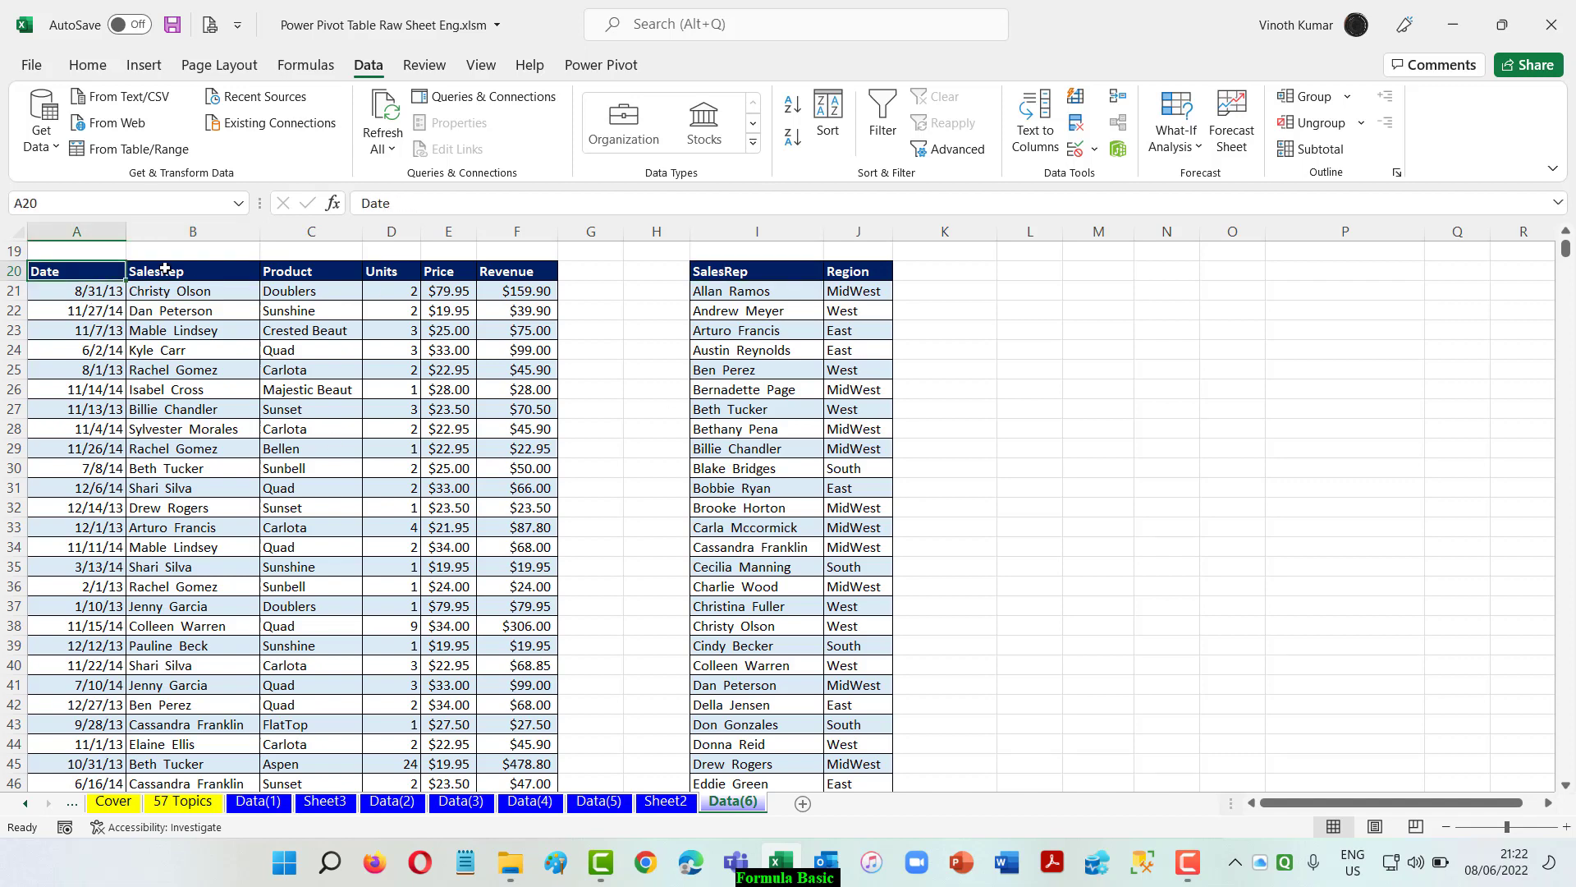
pyautogui.click(144, 65)
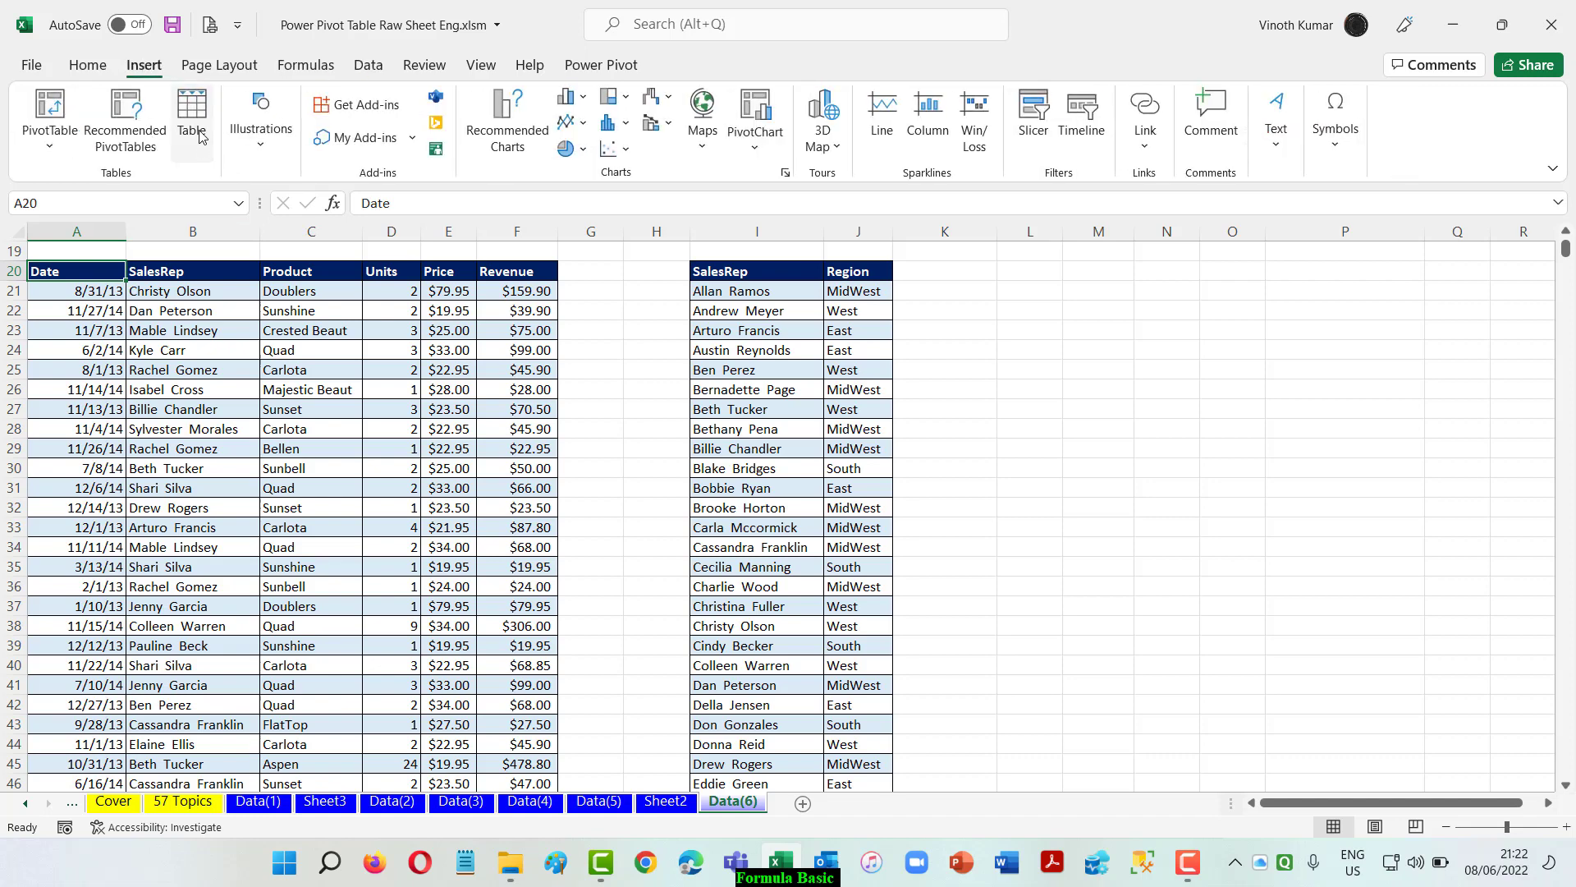
pyautogui.click(196, 131)
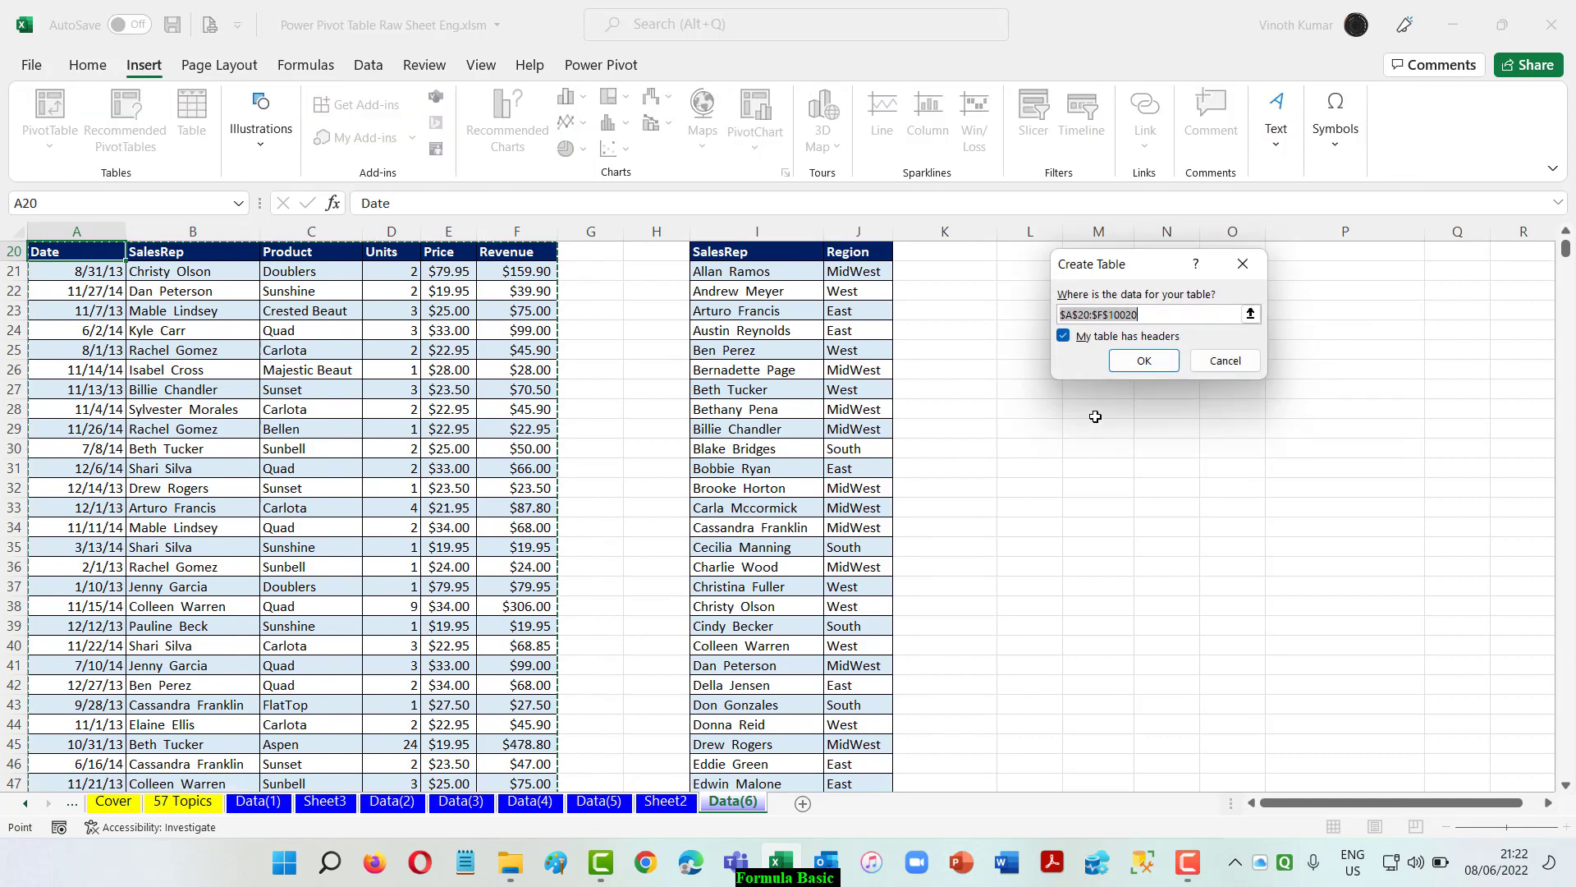
pyautogui.click(1144, 360)
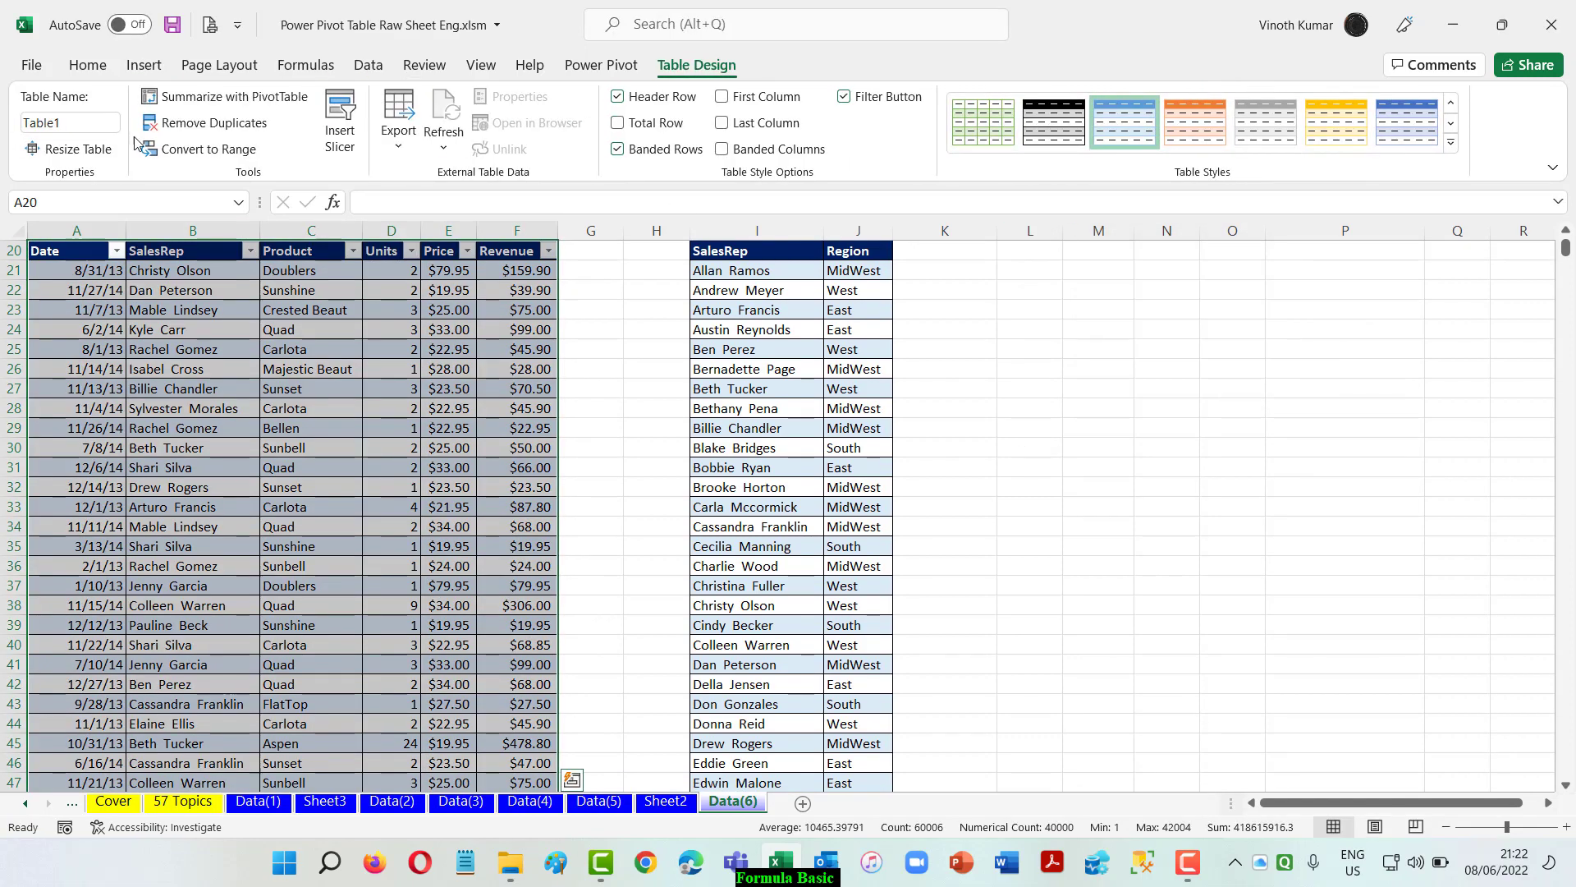
# Rename the new transaction data table as Transaction
pyautogui.click(86, 126)
pyautogui.press('BackSpace')
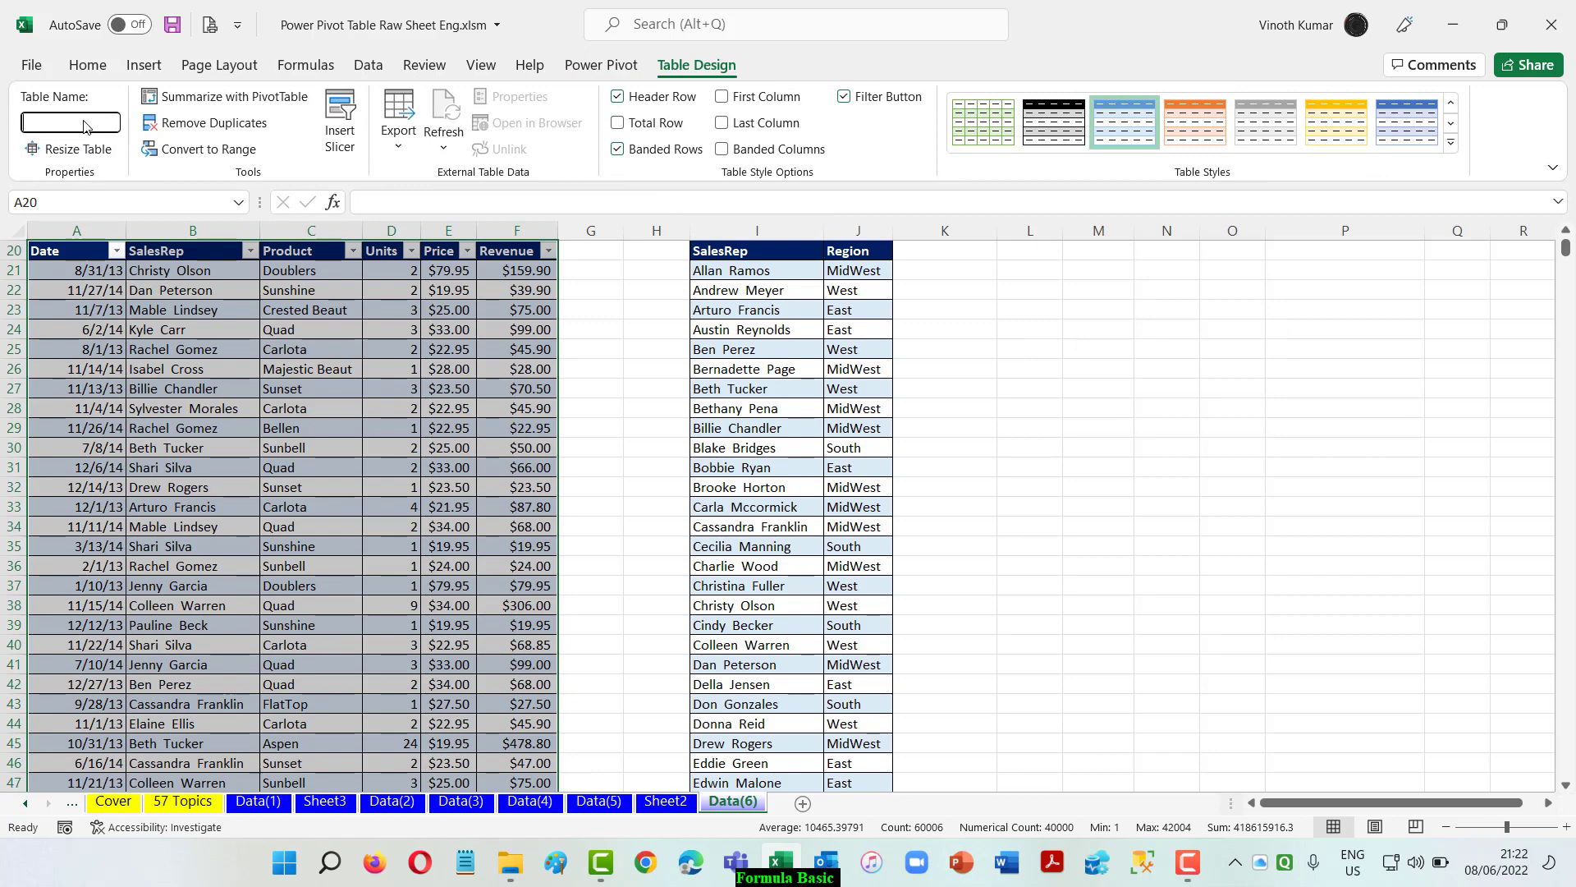
pyautogui.write('Transaction')
pyautogui.press('Return')
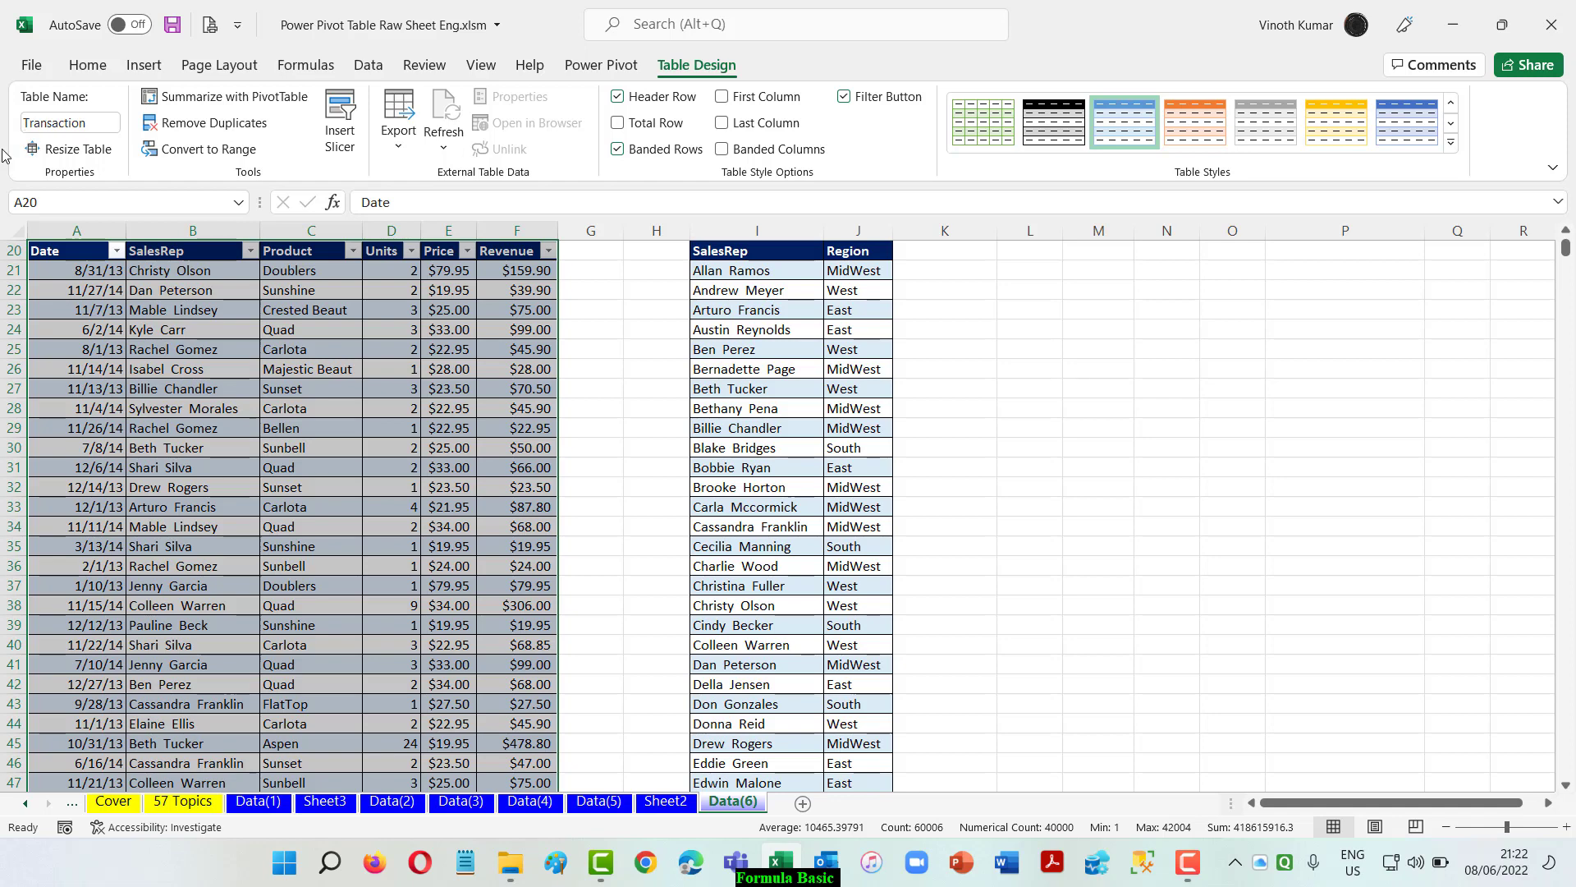
# Convert the sales rep and region data range I20:J92 on Data(6) into a table with headers
pyautogui.click(748, 256)
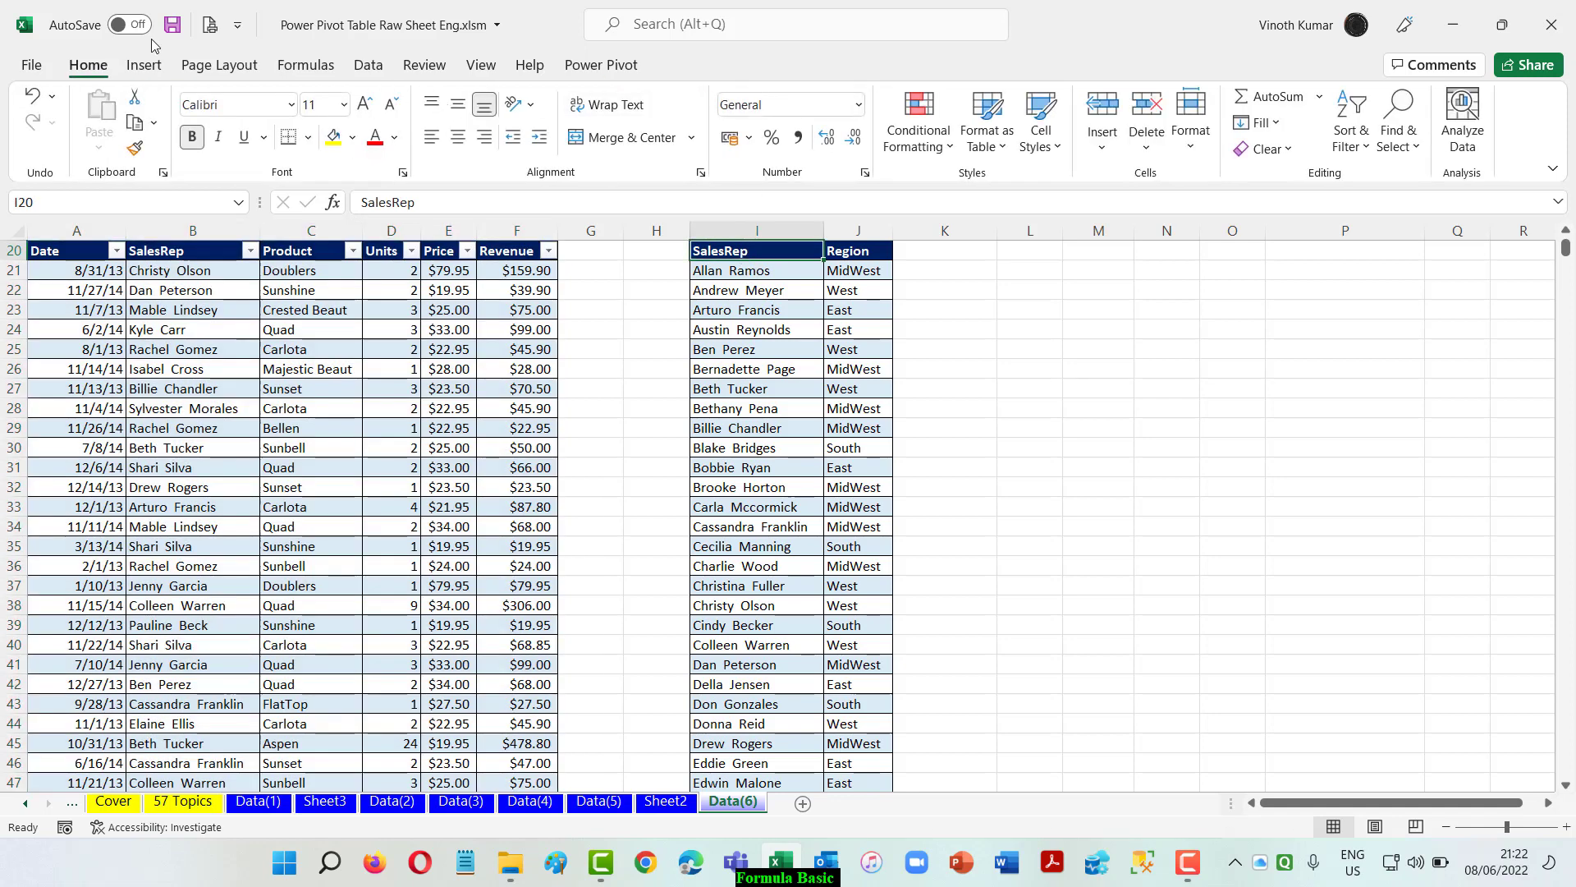
pyautogui.click(144, 65)
pyautogui.click(191, 119)
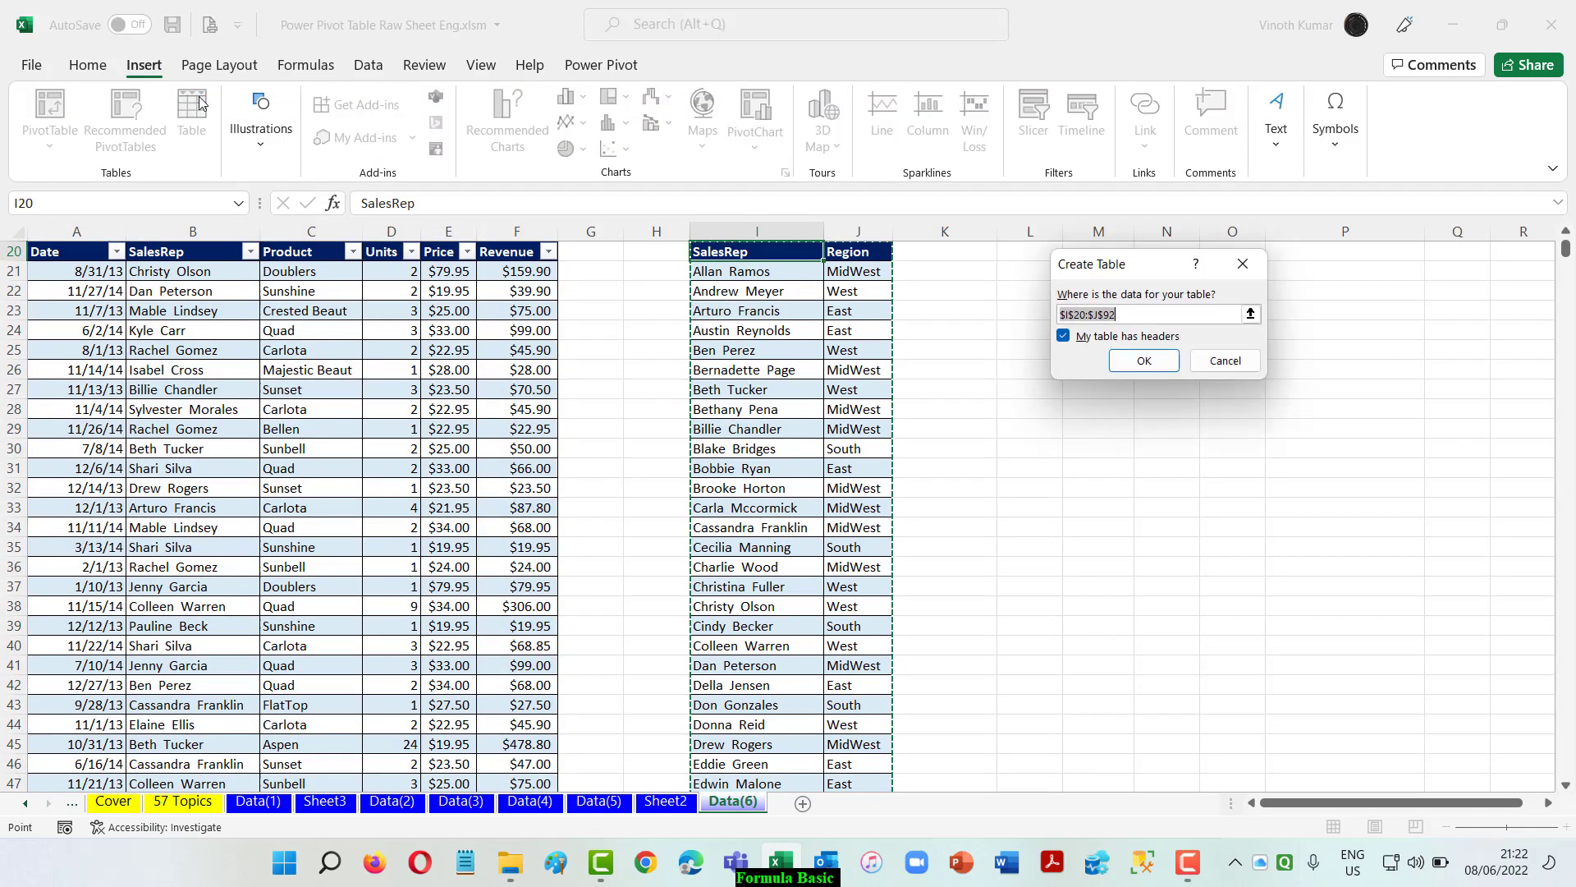
pyautogui.click(1137, 359)
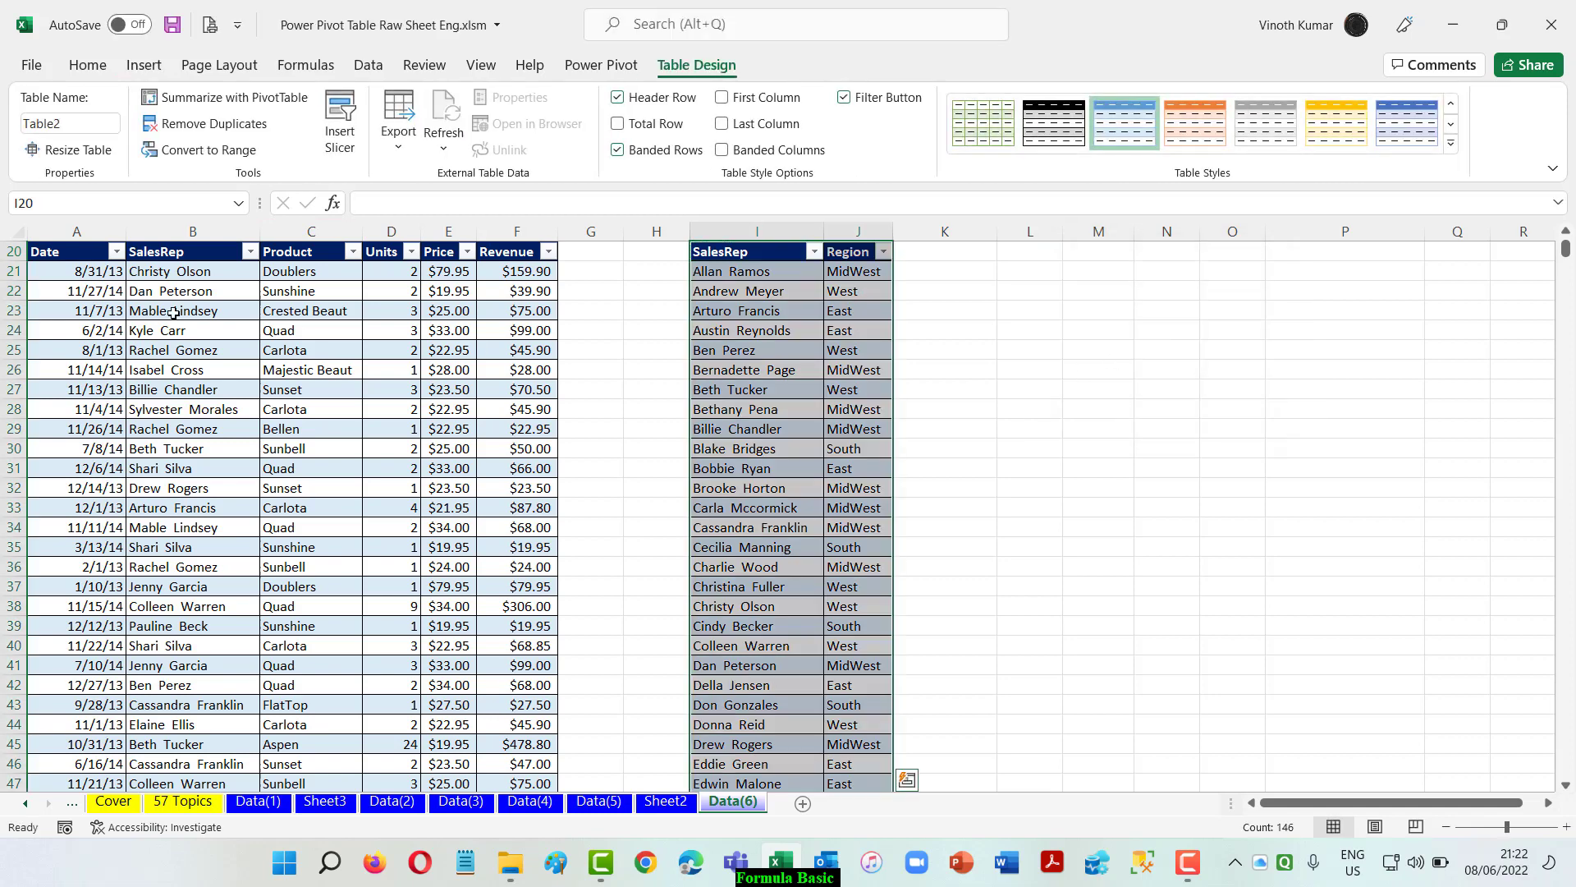
# Rename the new sales rep and region table as Region
pyautogui.click(74, 125)
pyautogui.press('BackSpace')
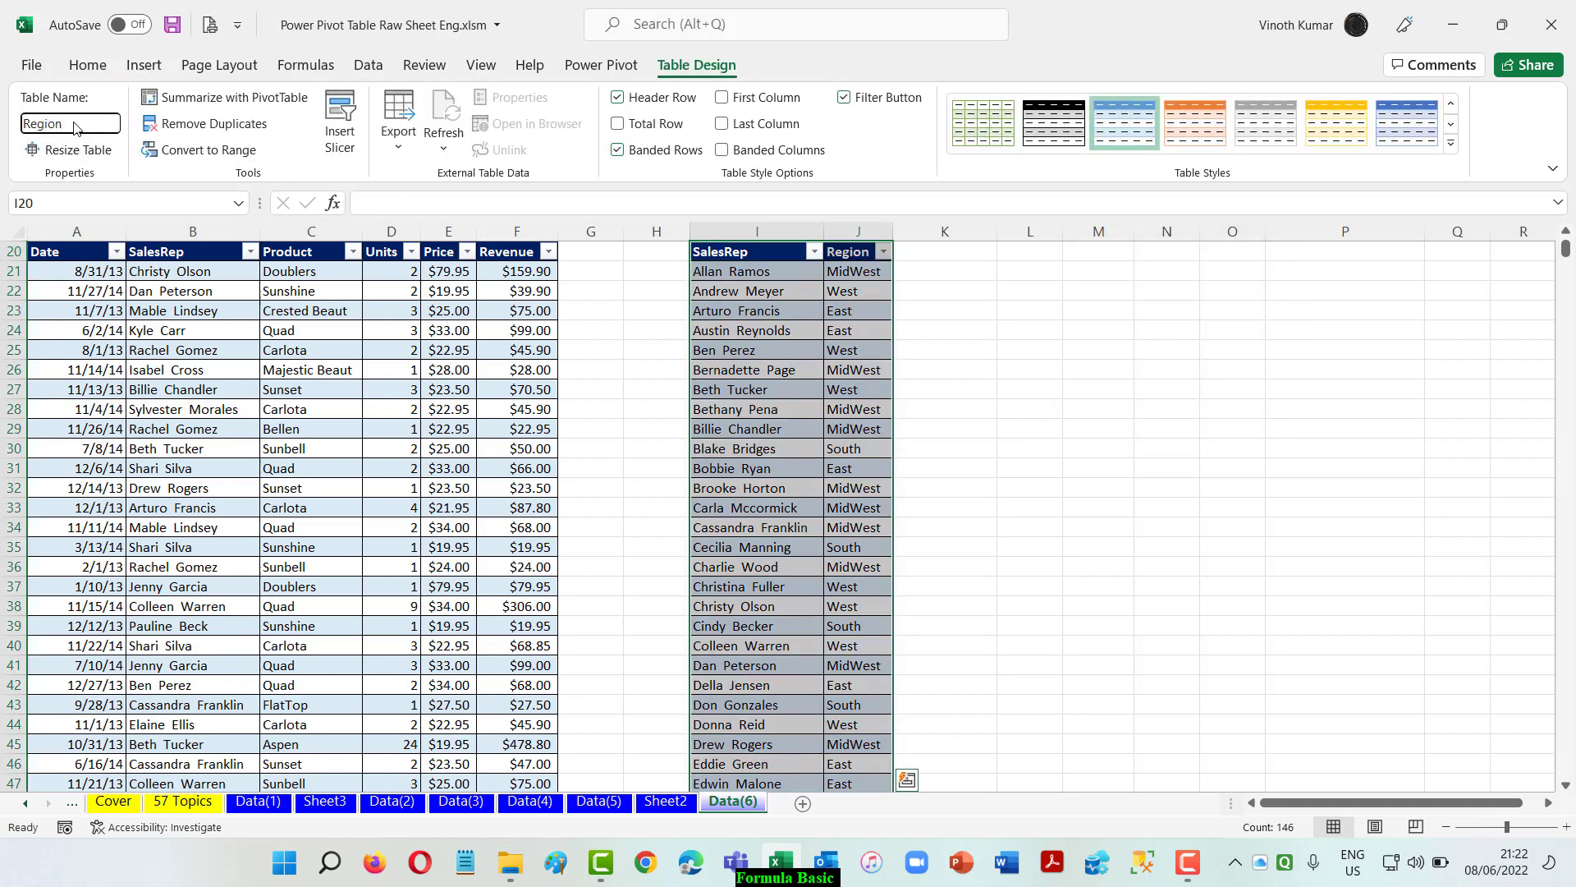
pyautogui.press('Return')
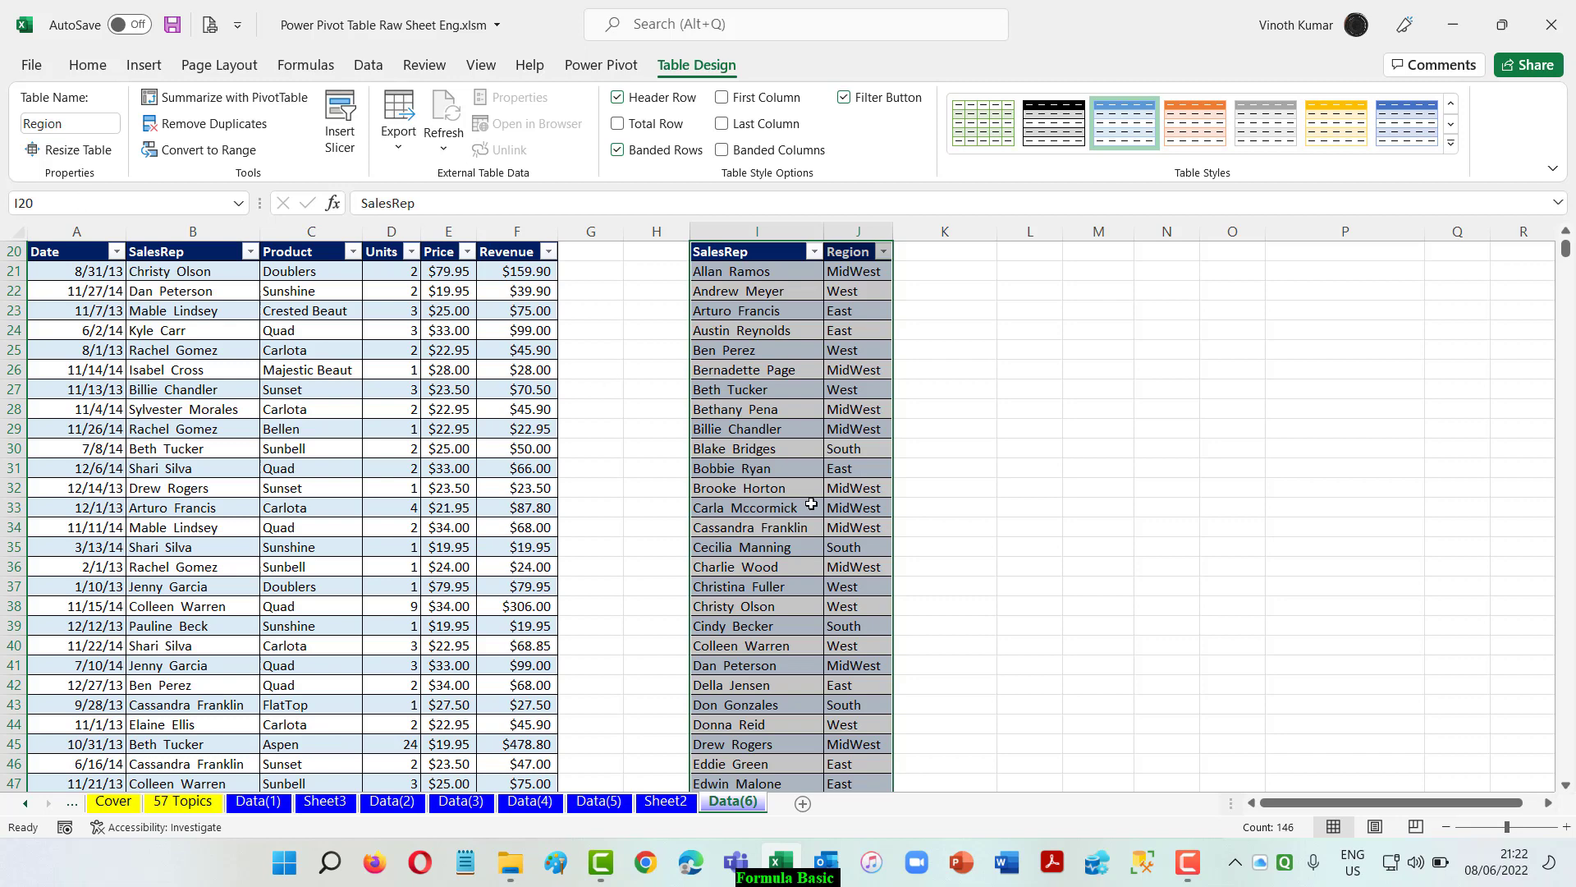
pyautogui.scroll(6, 811, 503)
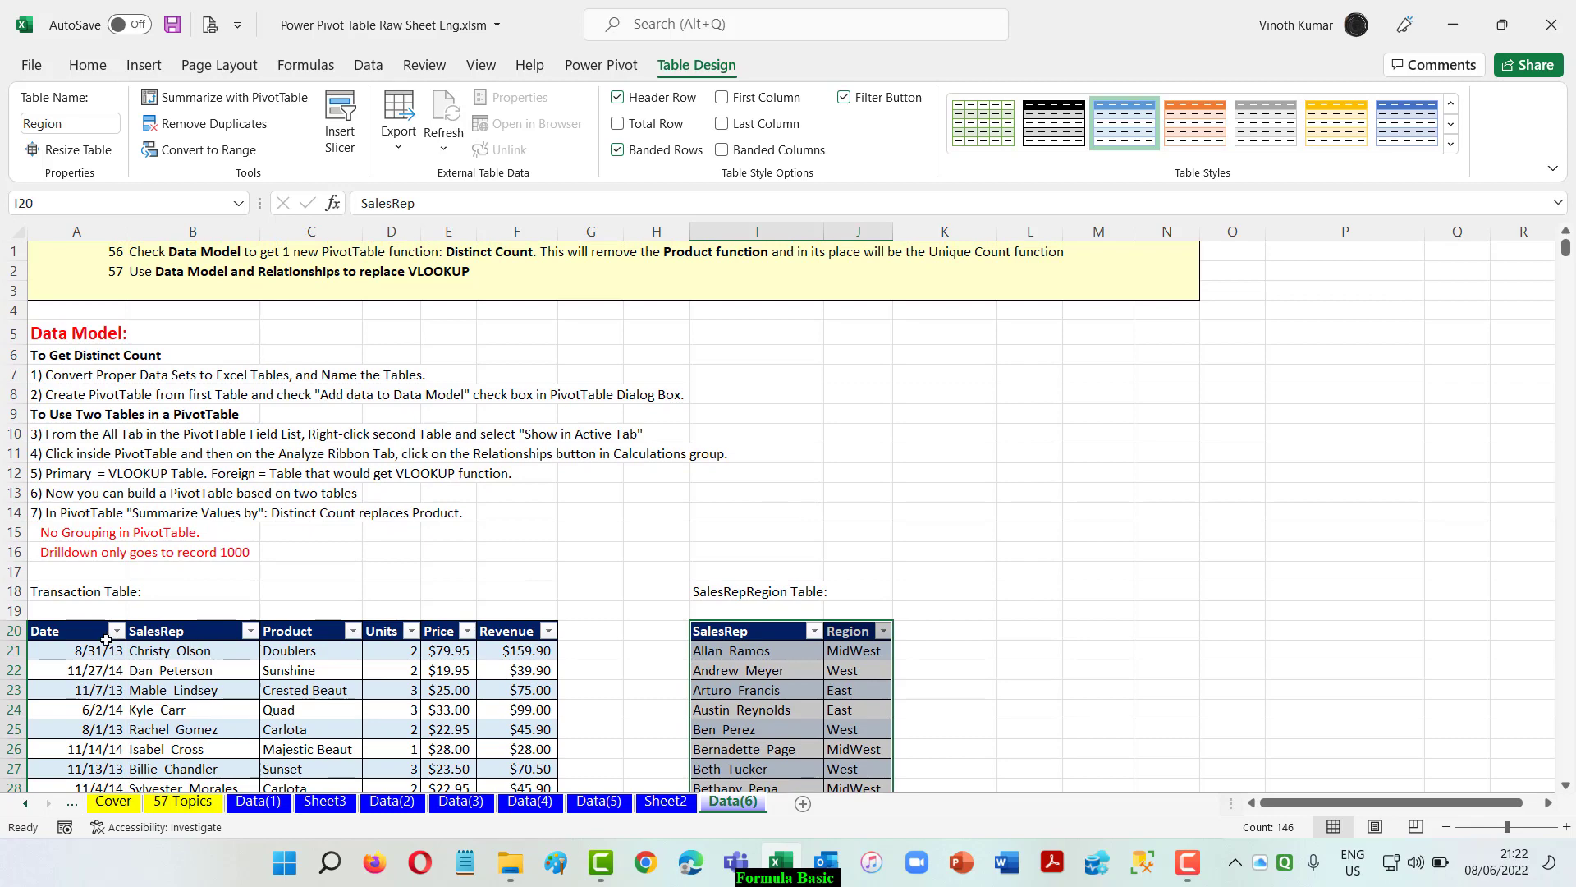
pyautogui.click(83, 630)
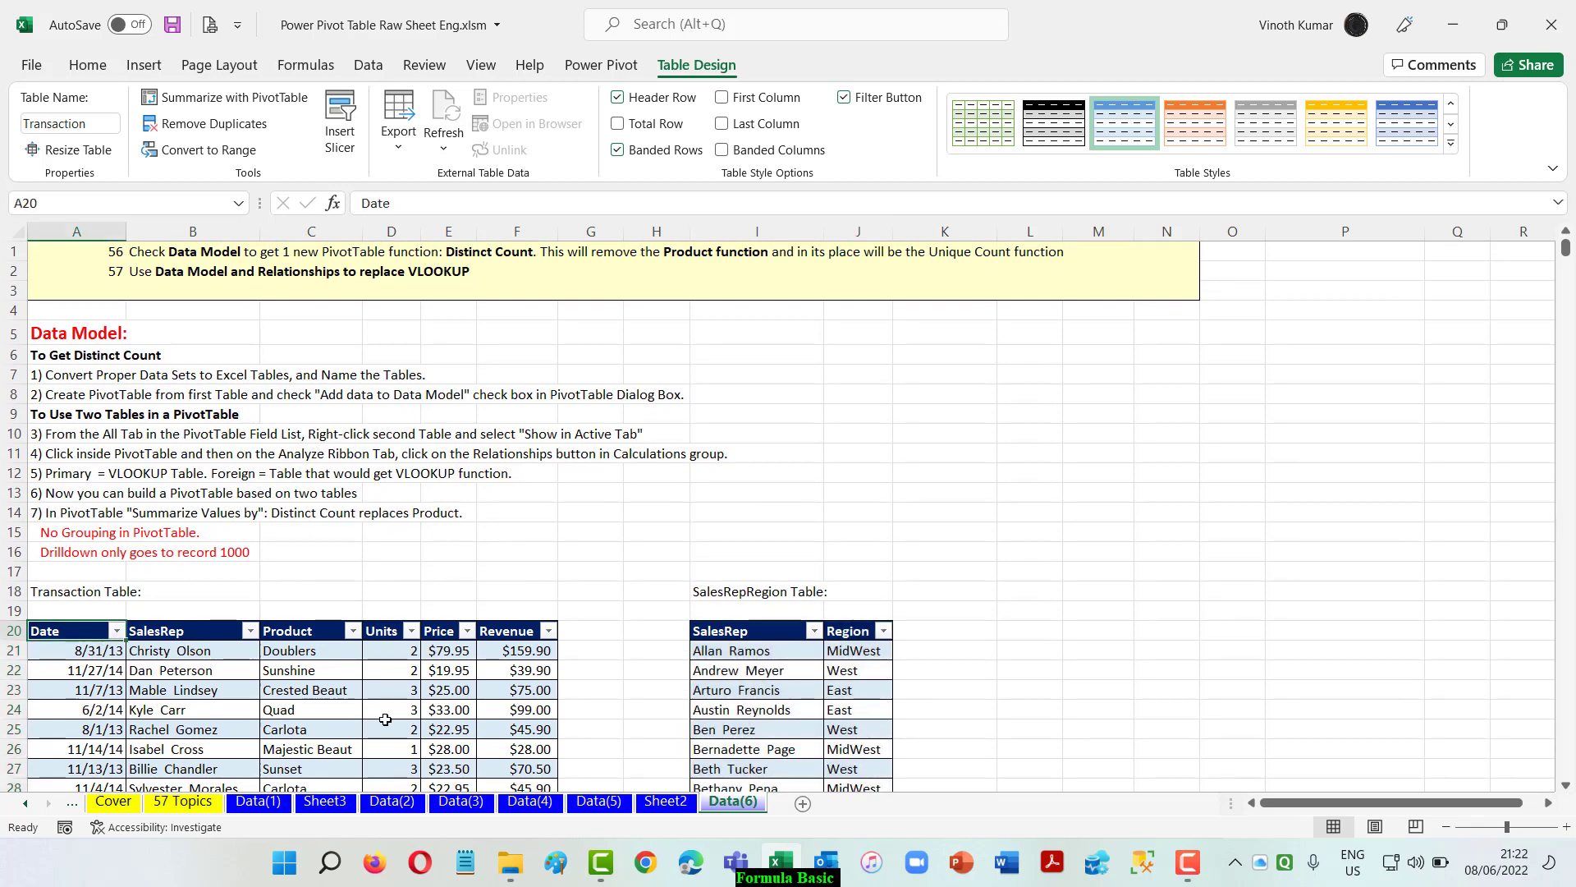
pyautogui.click(144, 65)
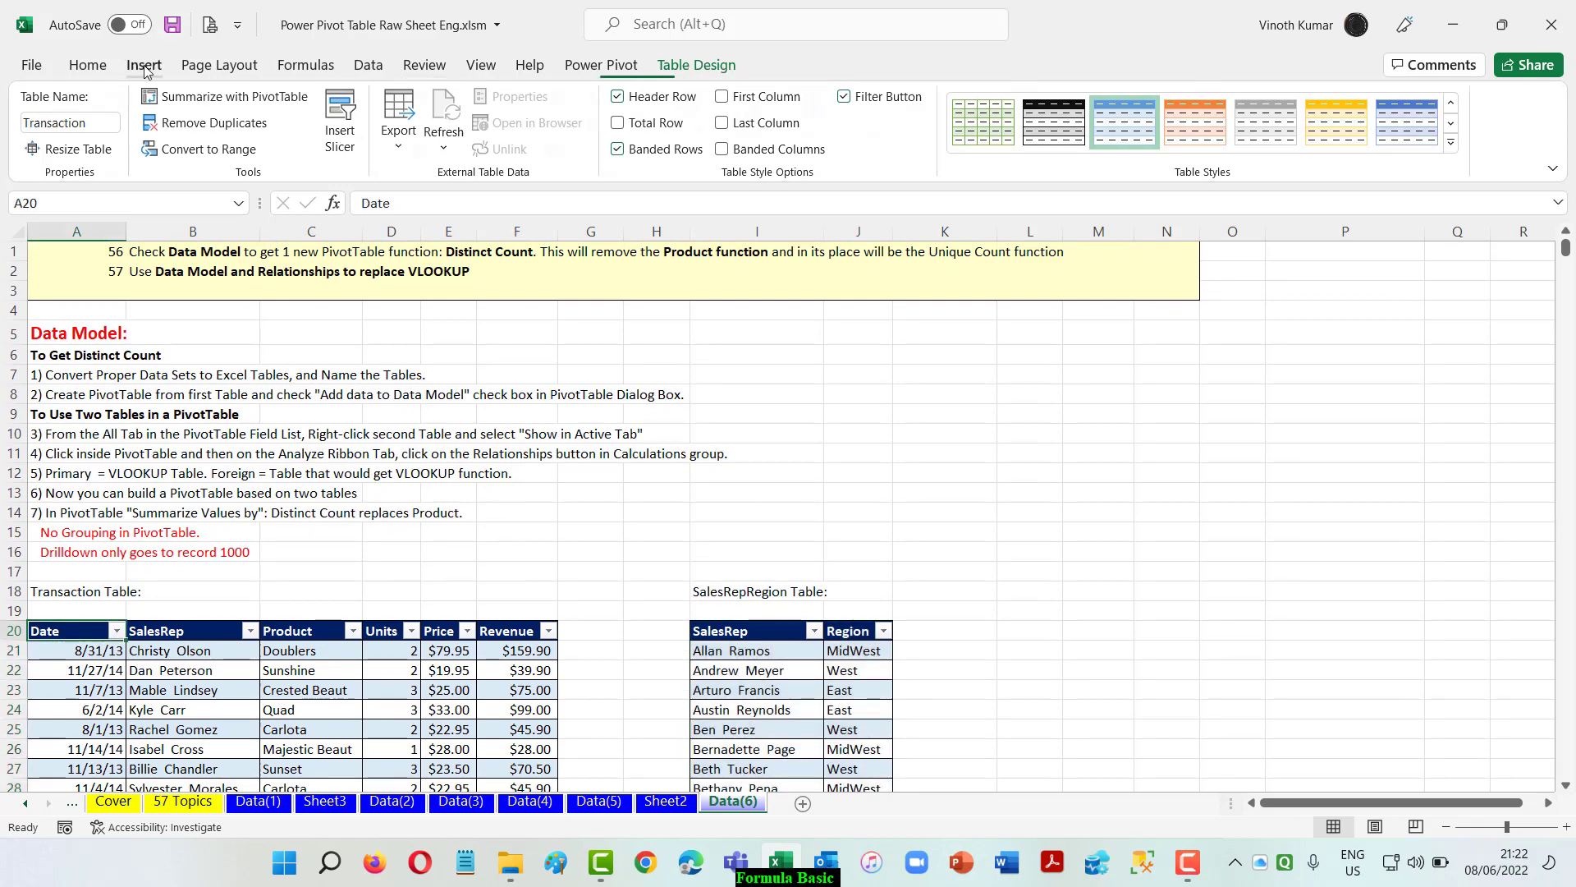
pyautogui.click(49, 115)
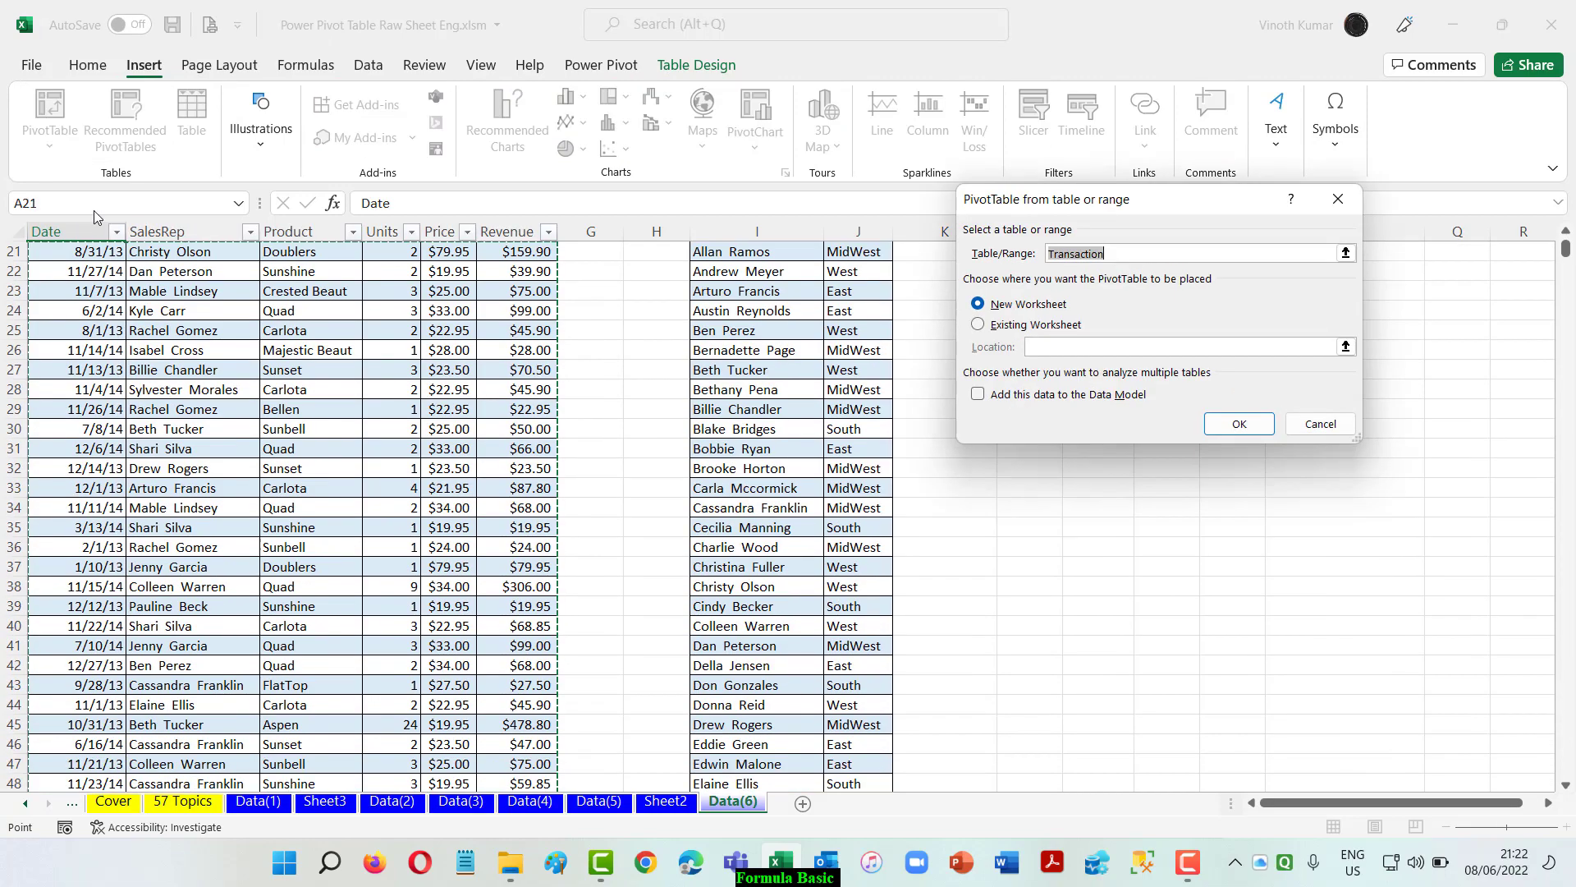
pyautogui.click(1236, 425)
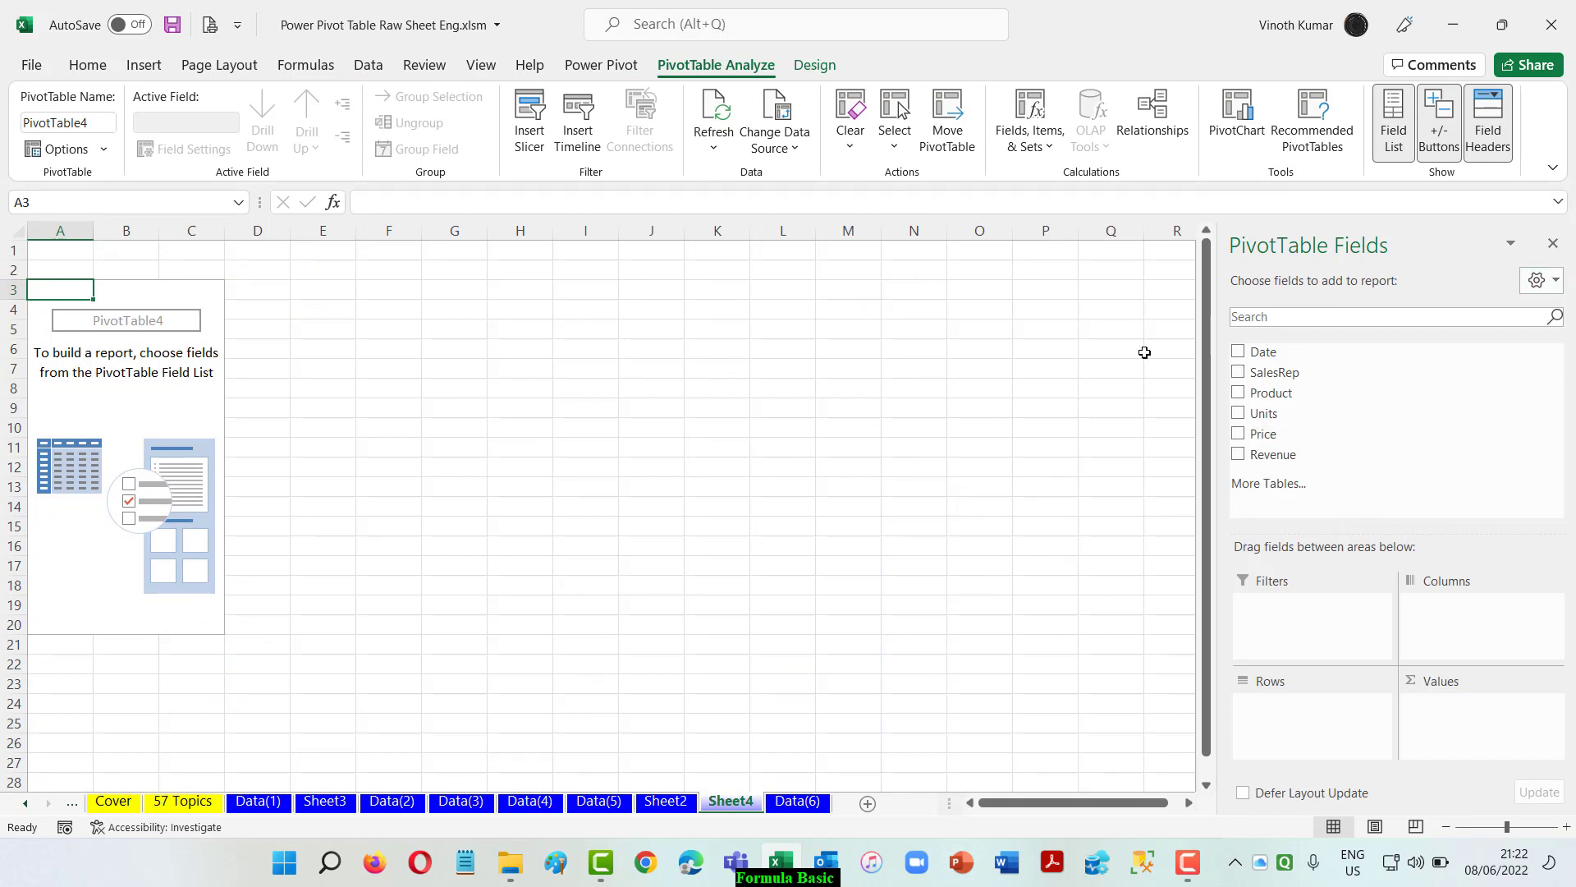
pyautogui.rightClick(750, 809)
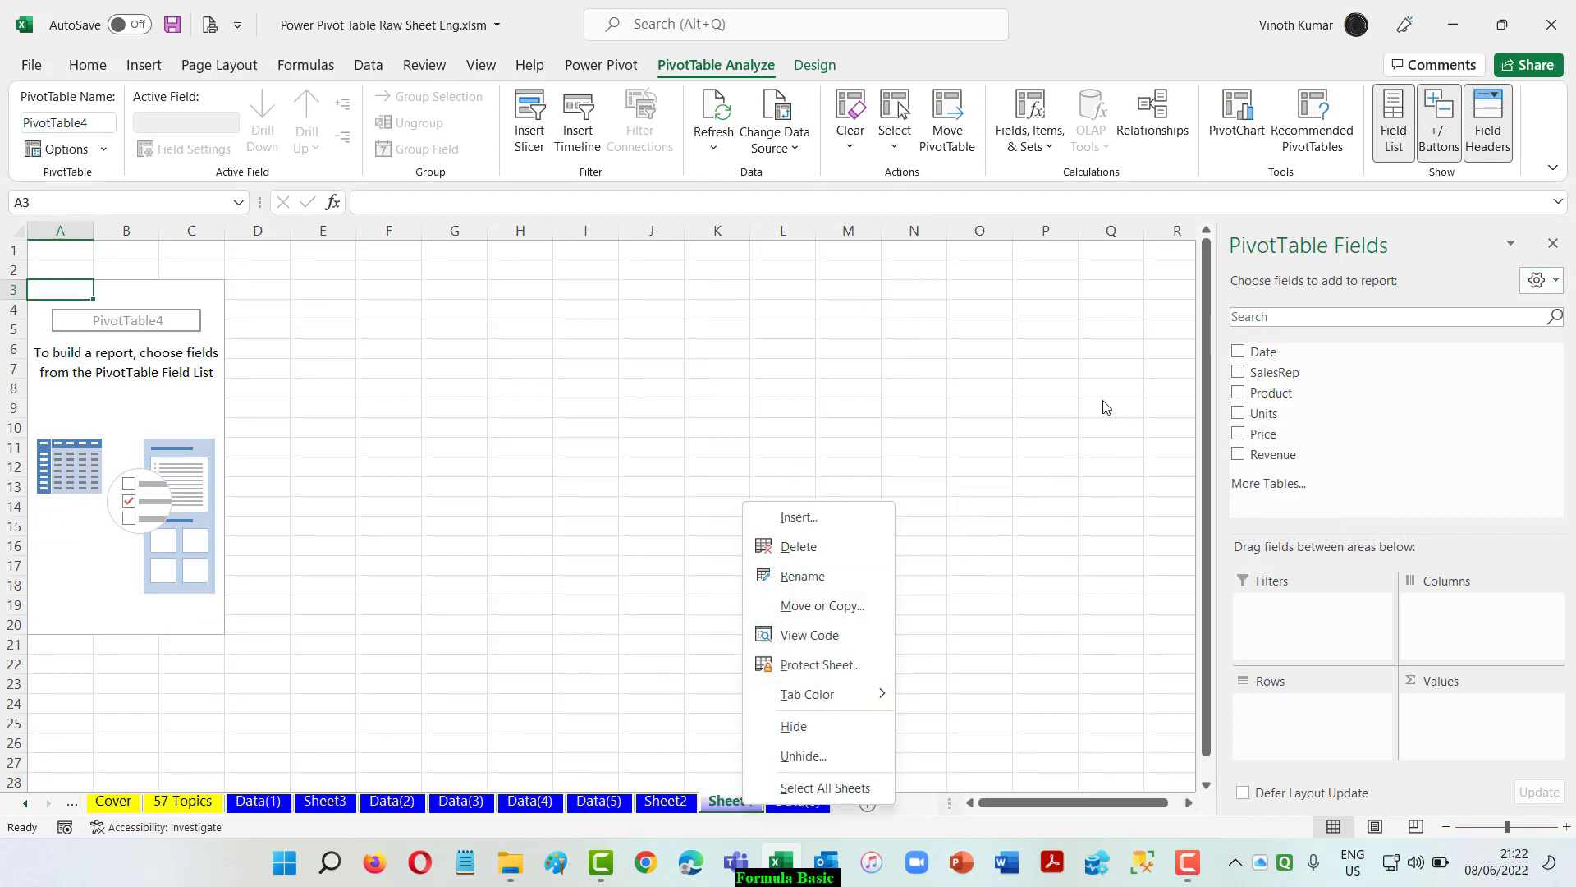
pyautogui.click(812, 550)
pyautogui.click(760, 488)
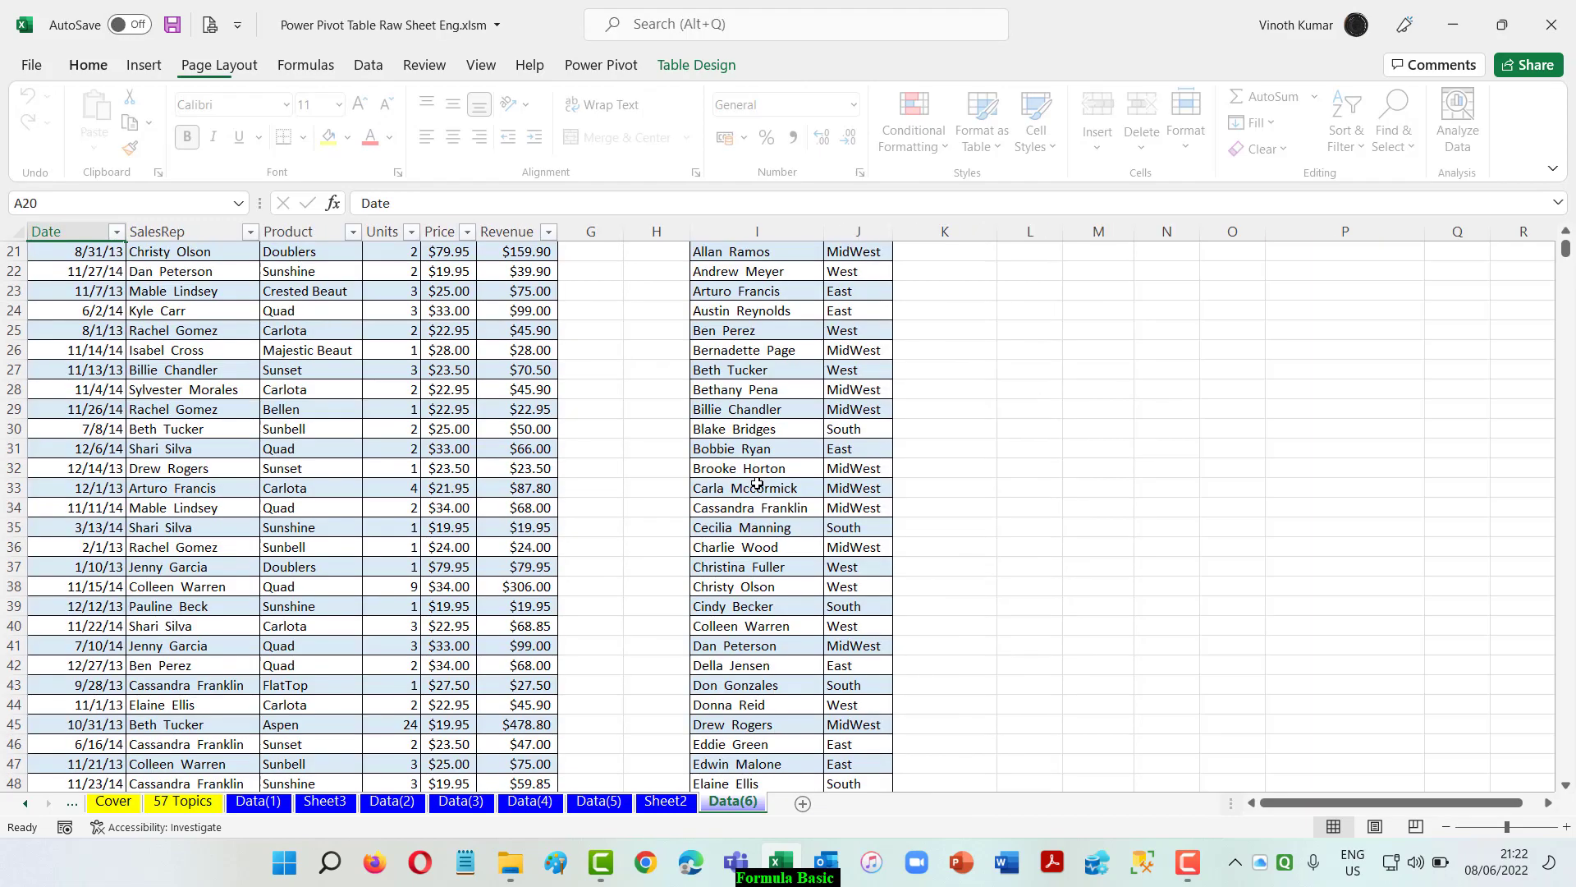
# Insert a PivotTable from the Transaction table on a new worksheet, adding the data to the Data Model
pyautogui.click(111, 256)
pyautogui.scroll(7, 215, 380)
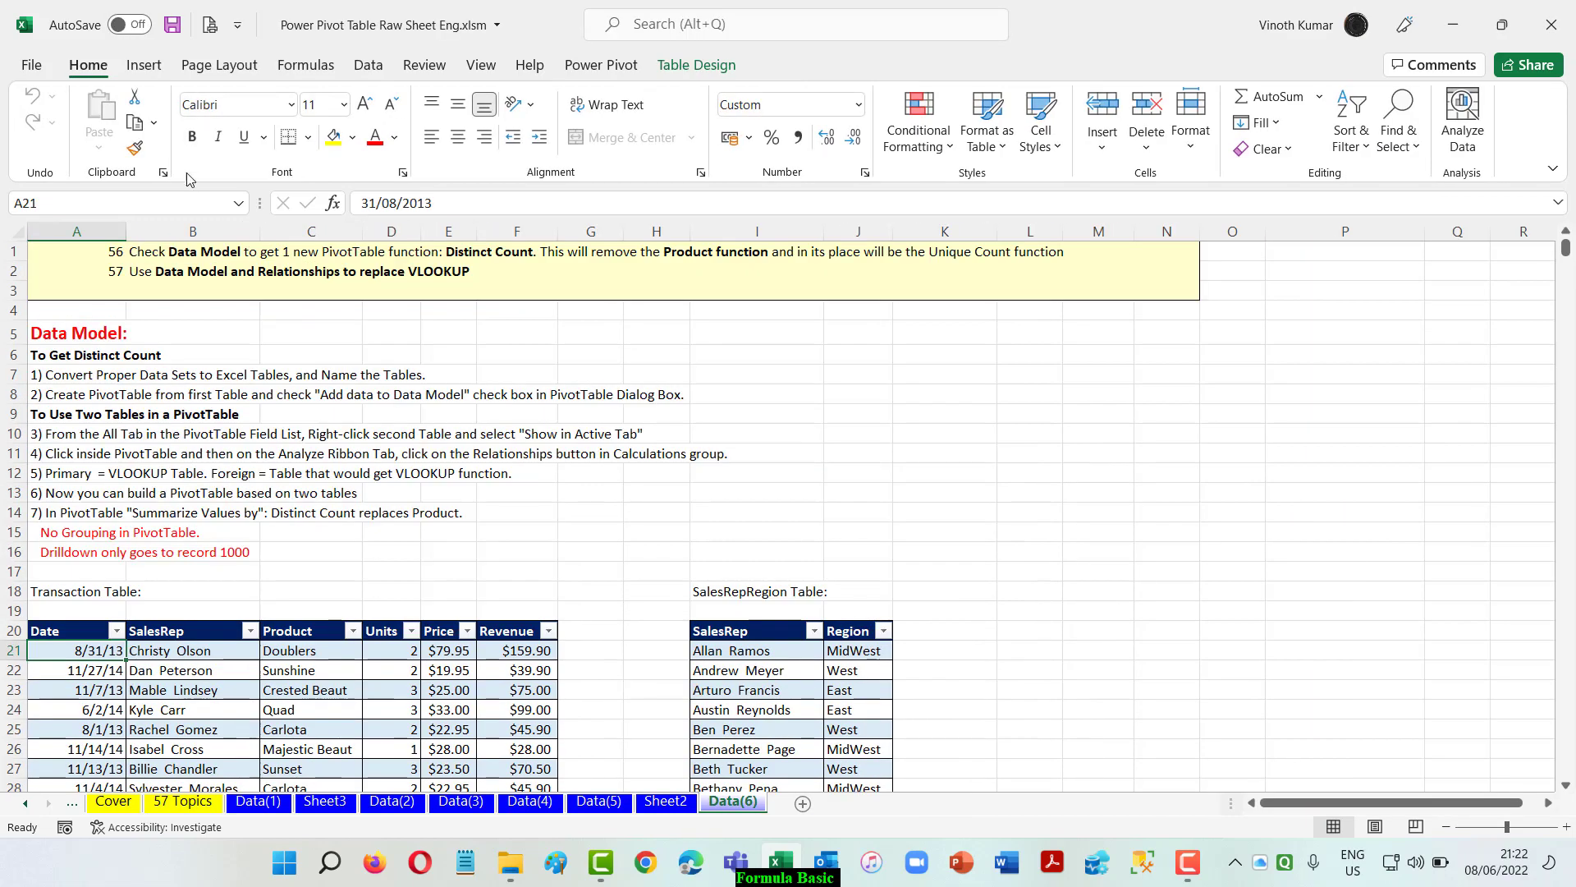
pyautogui.click(143, 65)
pyautogui.click(50, 115)
pyautogui.click(361, 105)
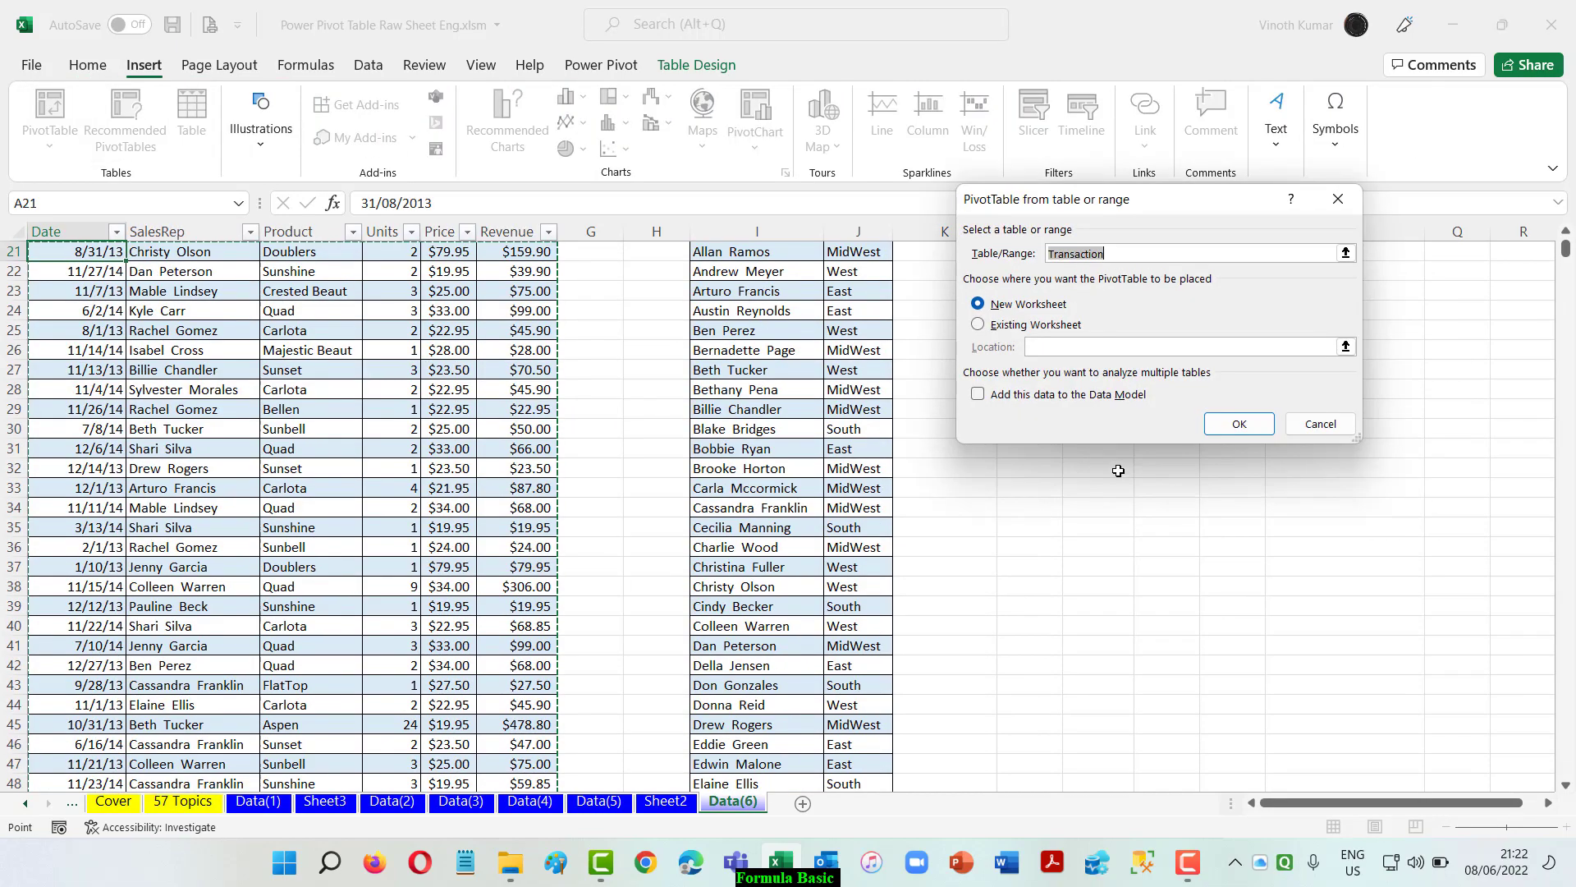
pyautogui.click(979, 396)
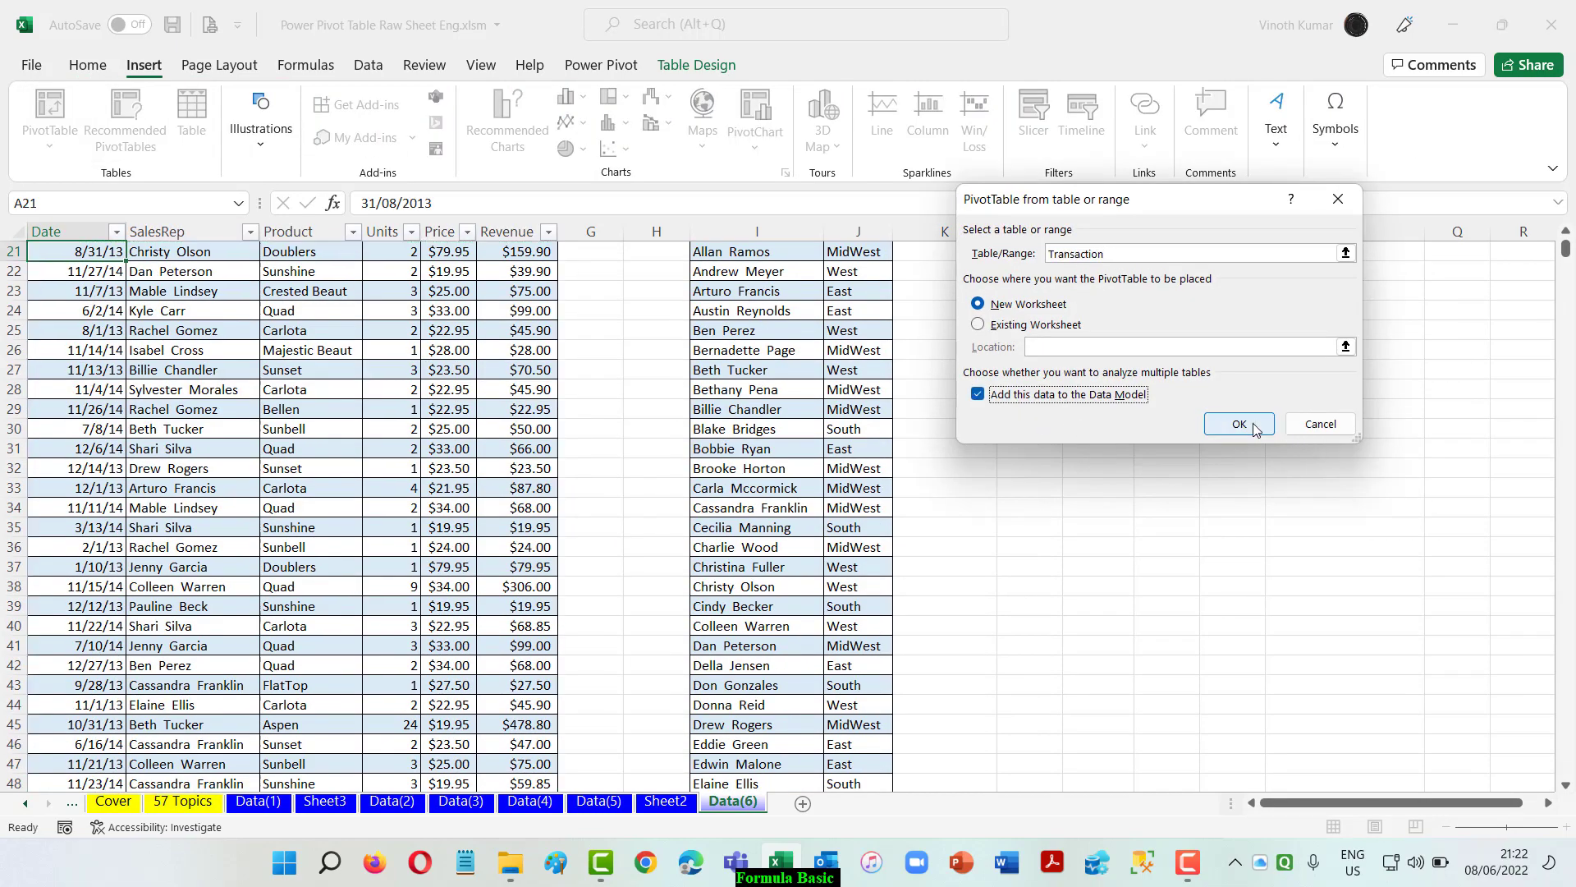
pyautogui.press('Return')
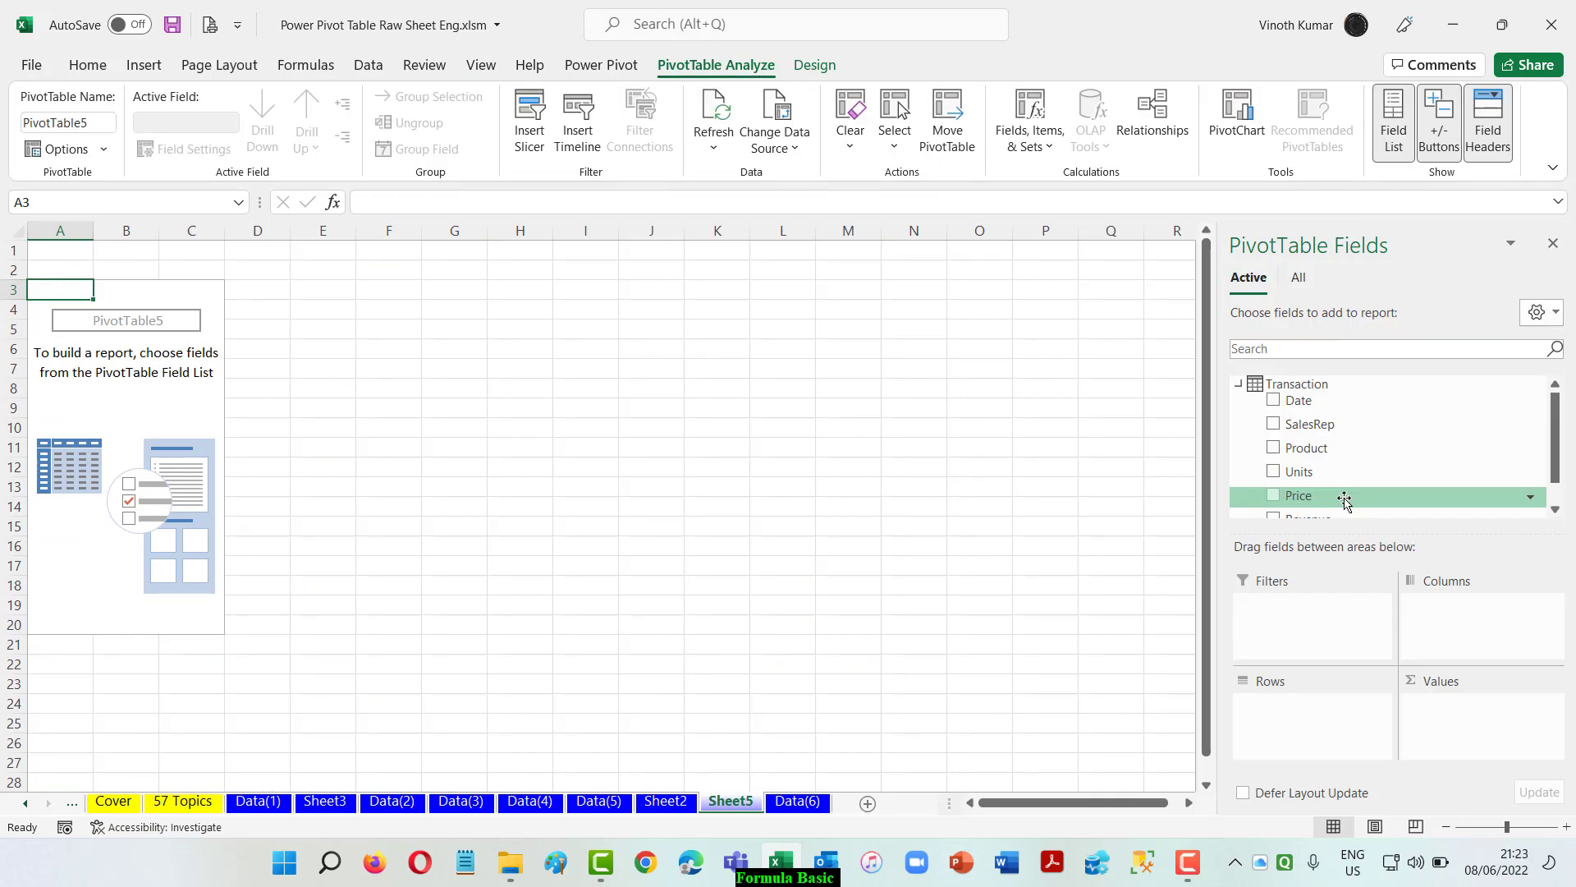
# Build the PivotTable from all available tables, with Region from the Region table as rows and Revenue from the Transaction table as values
pyautogui.scroll(-1, 1467, 468)
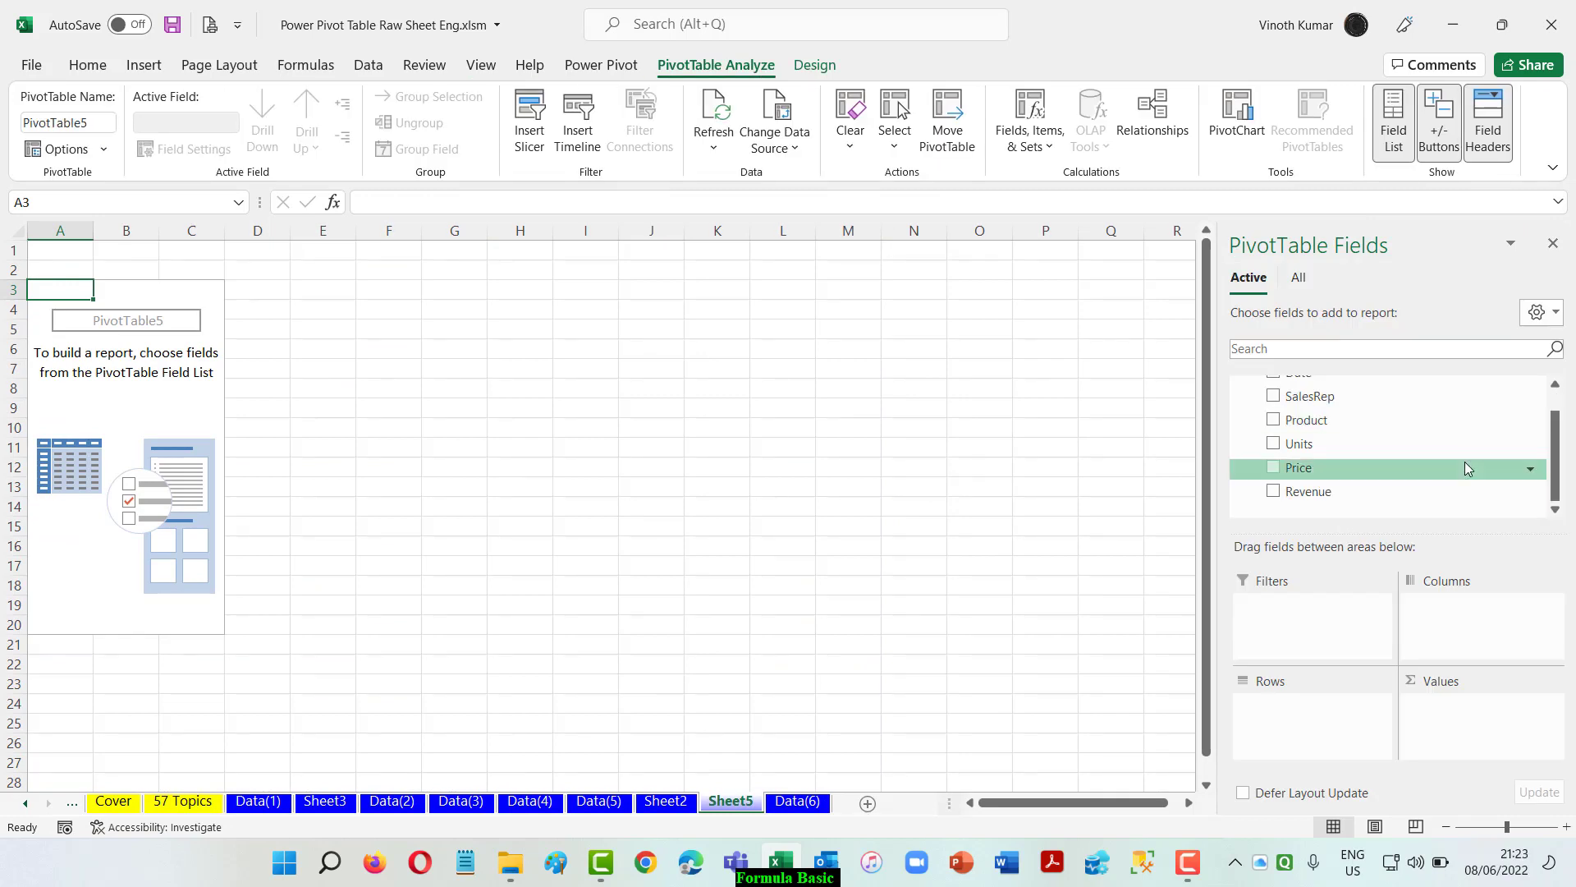
pyautogui.scroll(1, 1467, 468)
pyautogui.click(1297, 280)
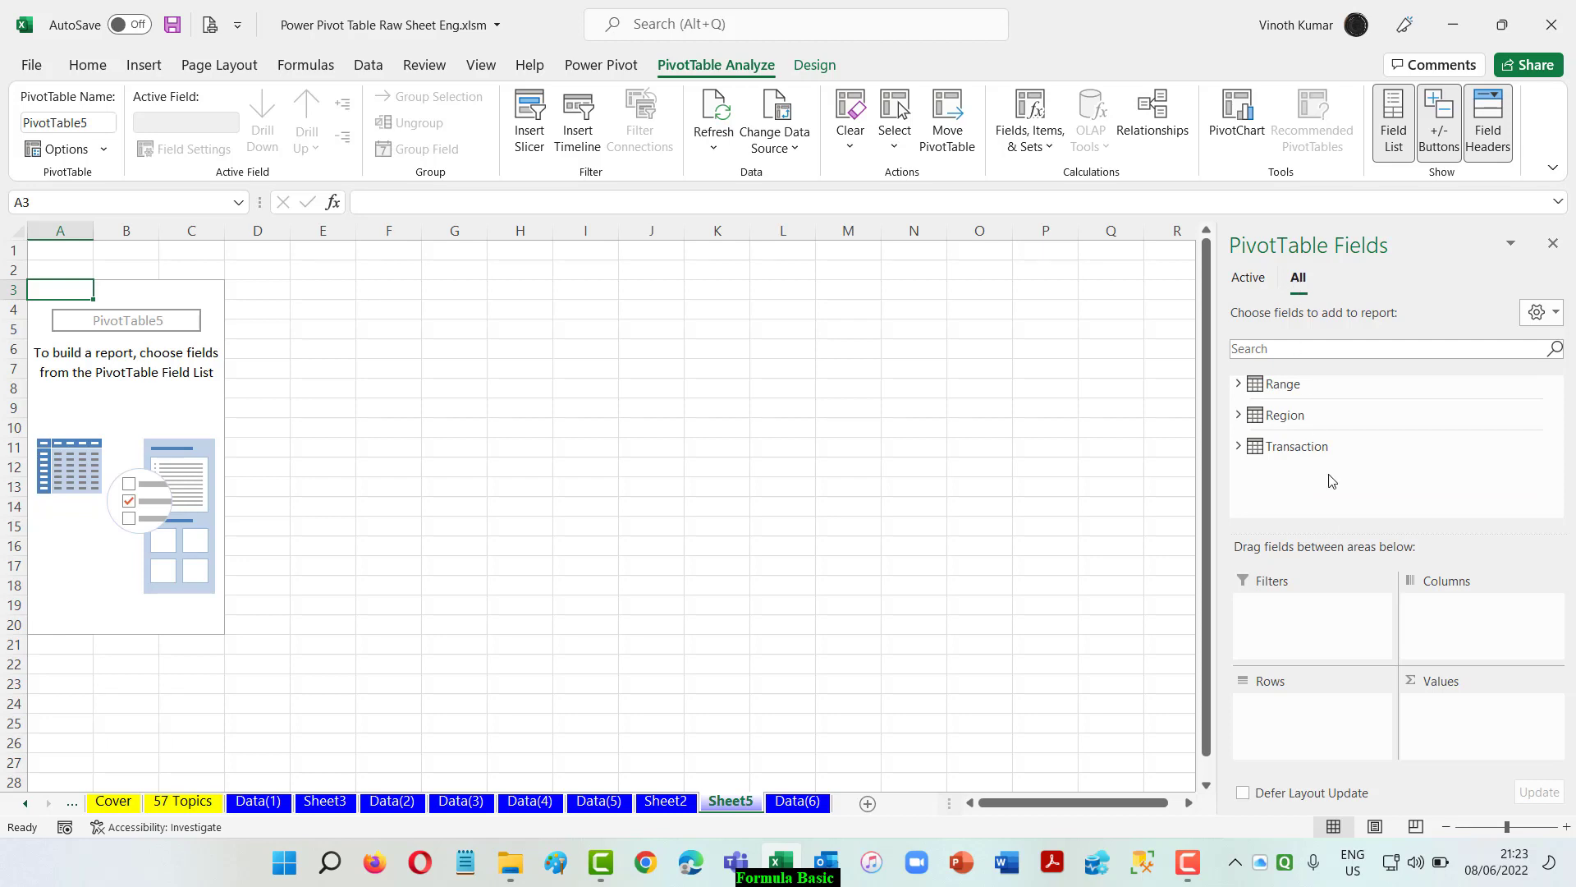
pyautogui.click(1252, 446)
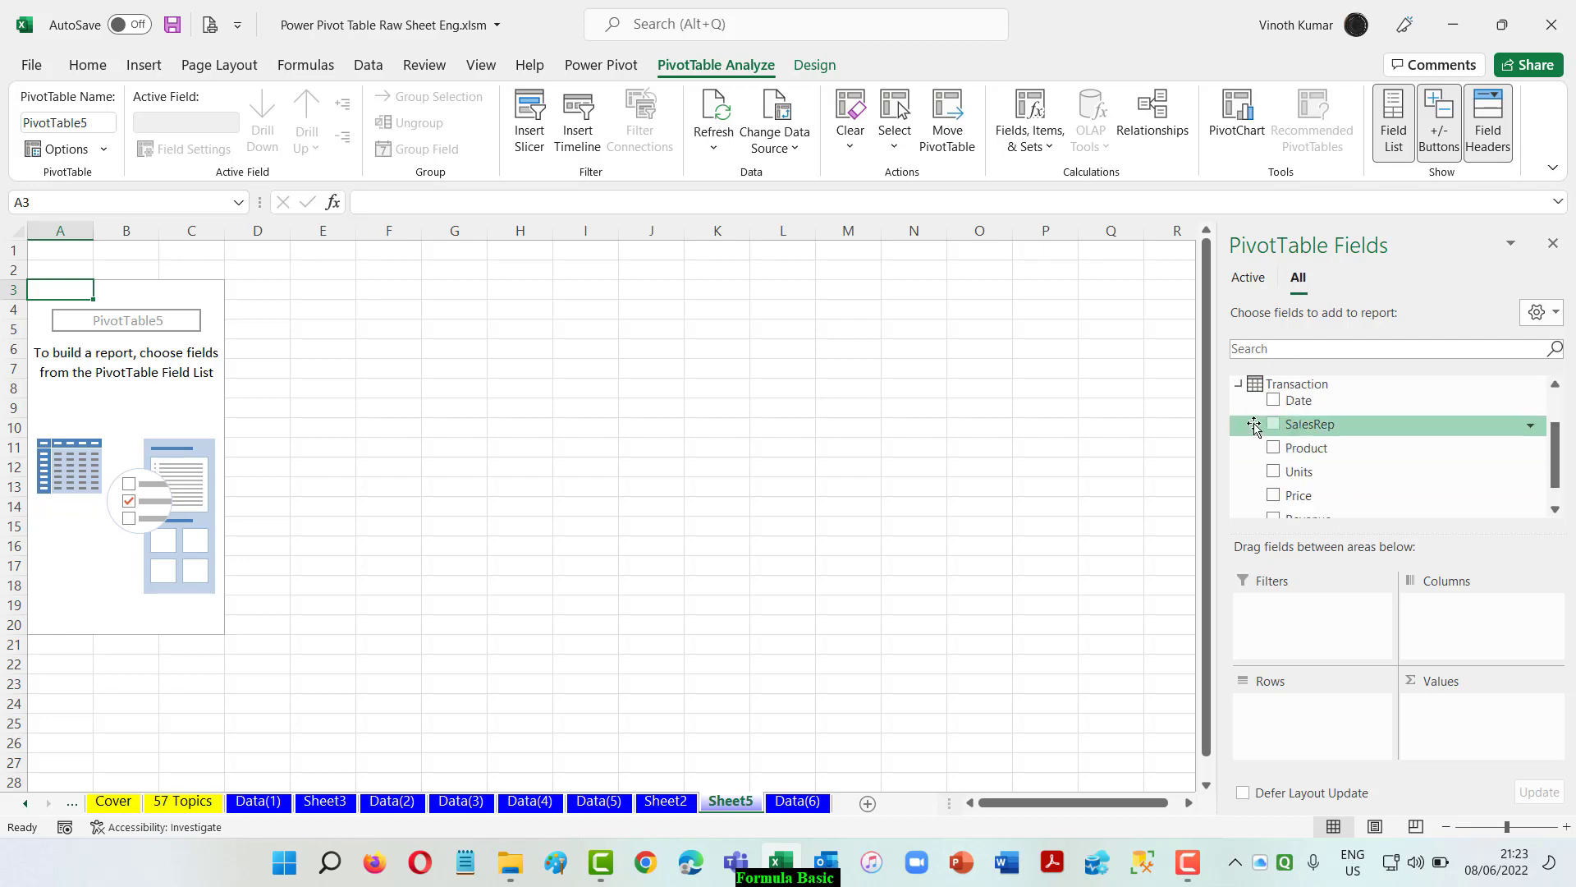
pyautogui.scroll(1, 1449, 491)
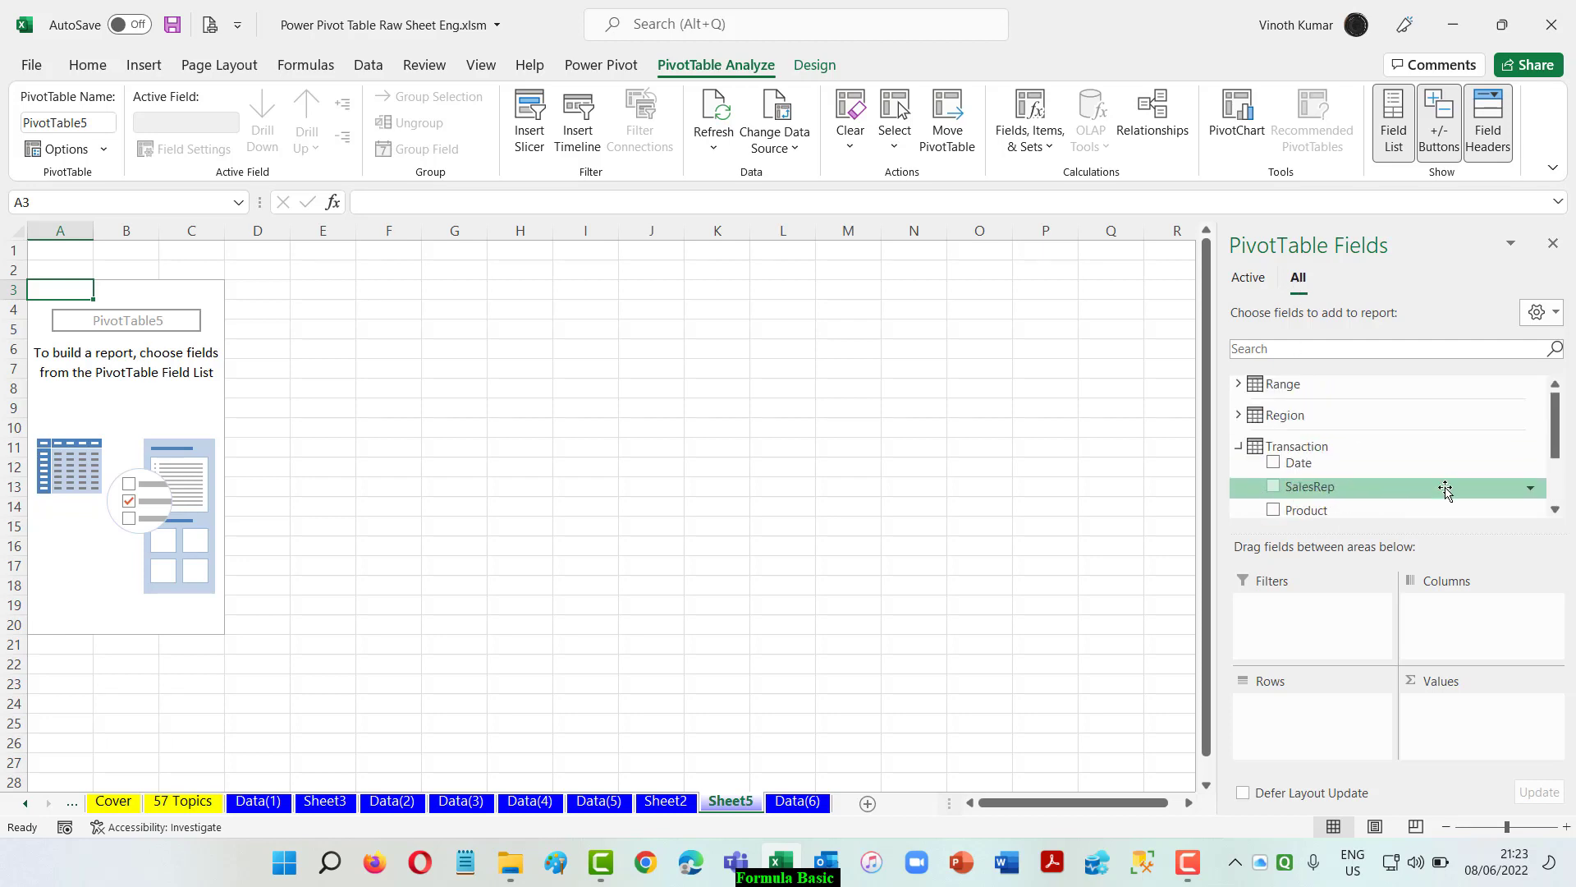
pyautogui.click(1239, 415)
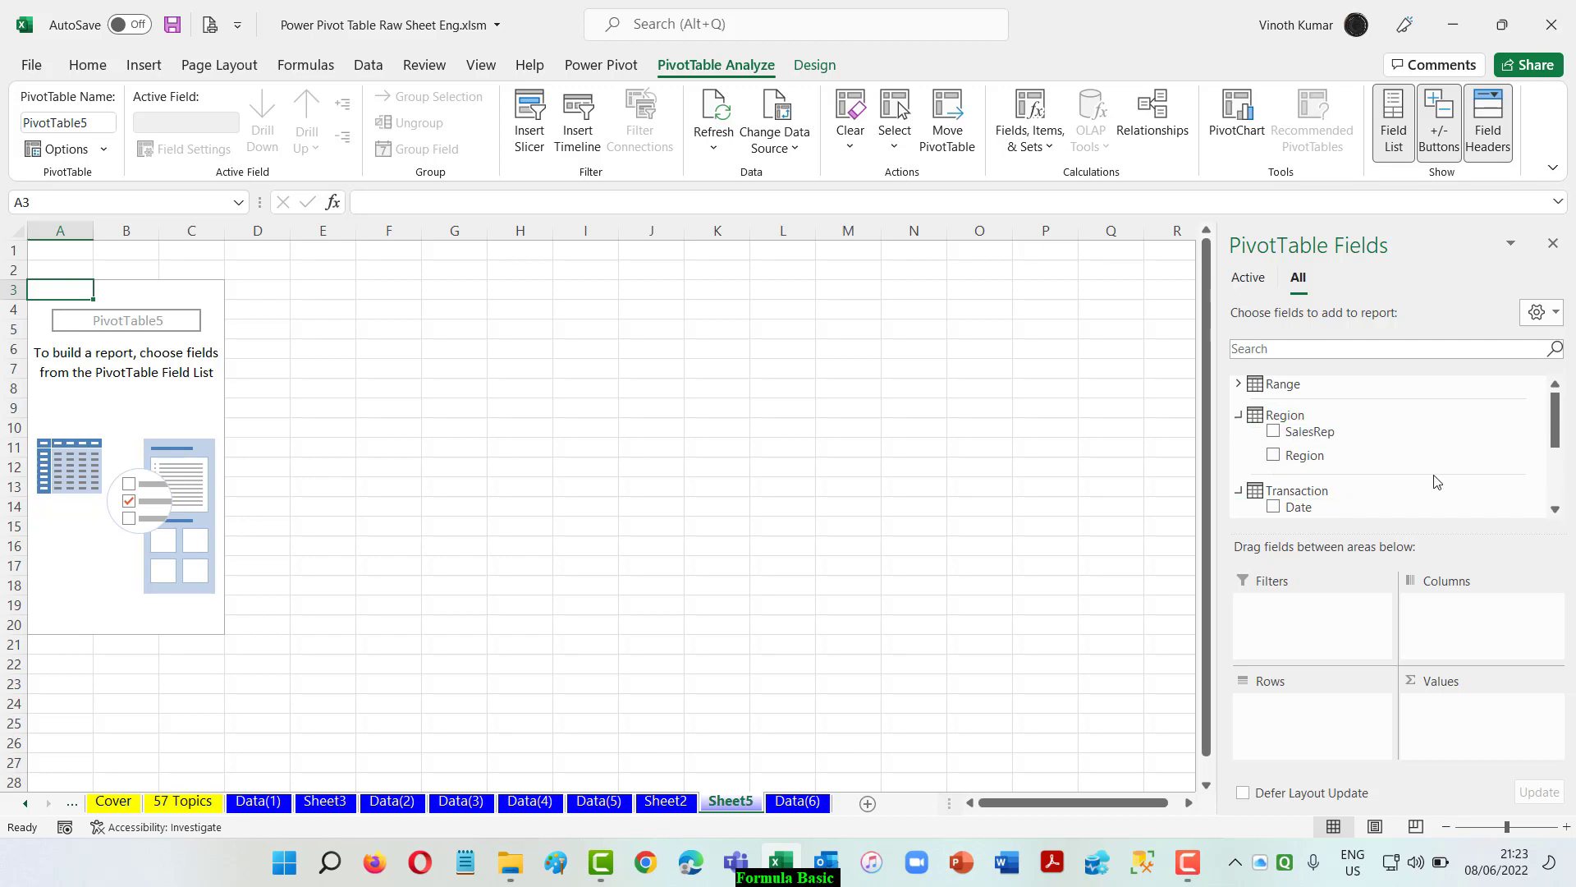
pyautogui.scroll(-1, 1435, 482)
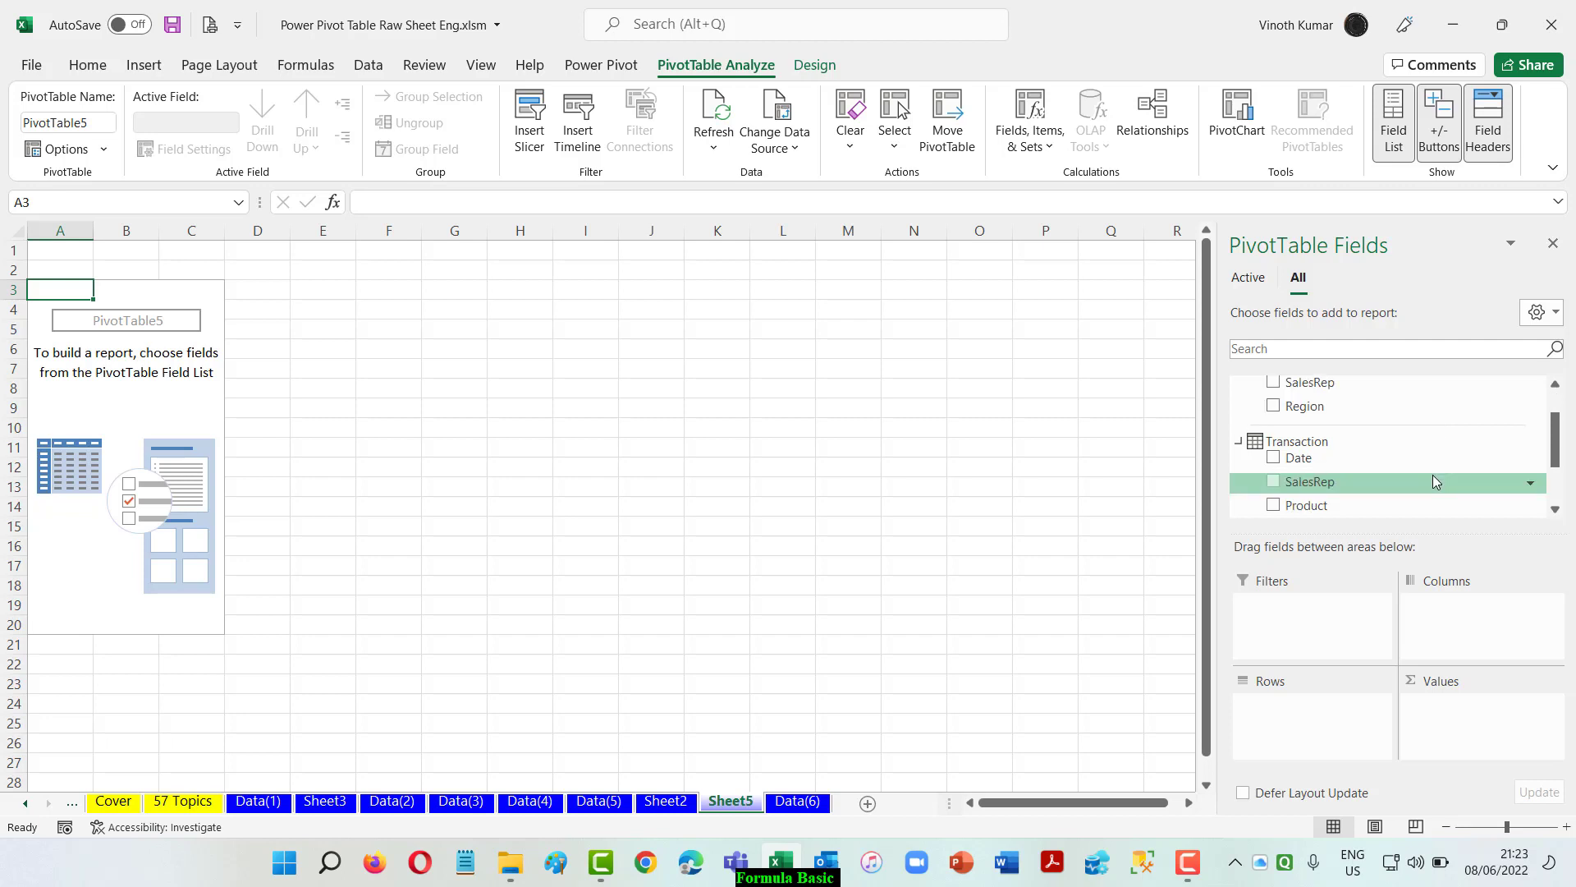
pyautogui.click(1274, 407)
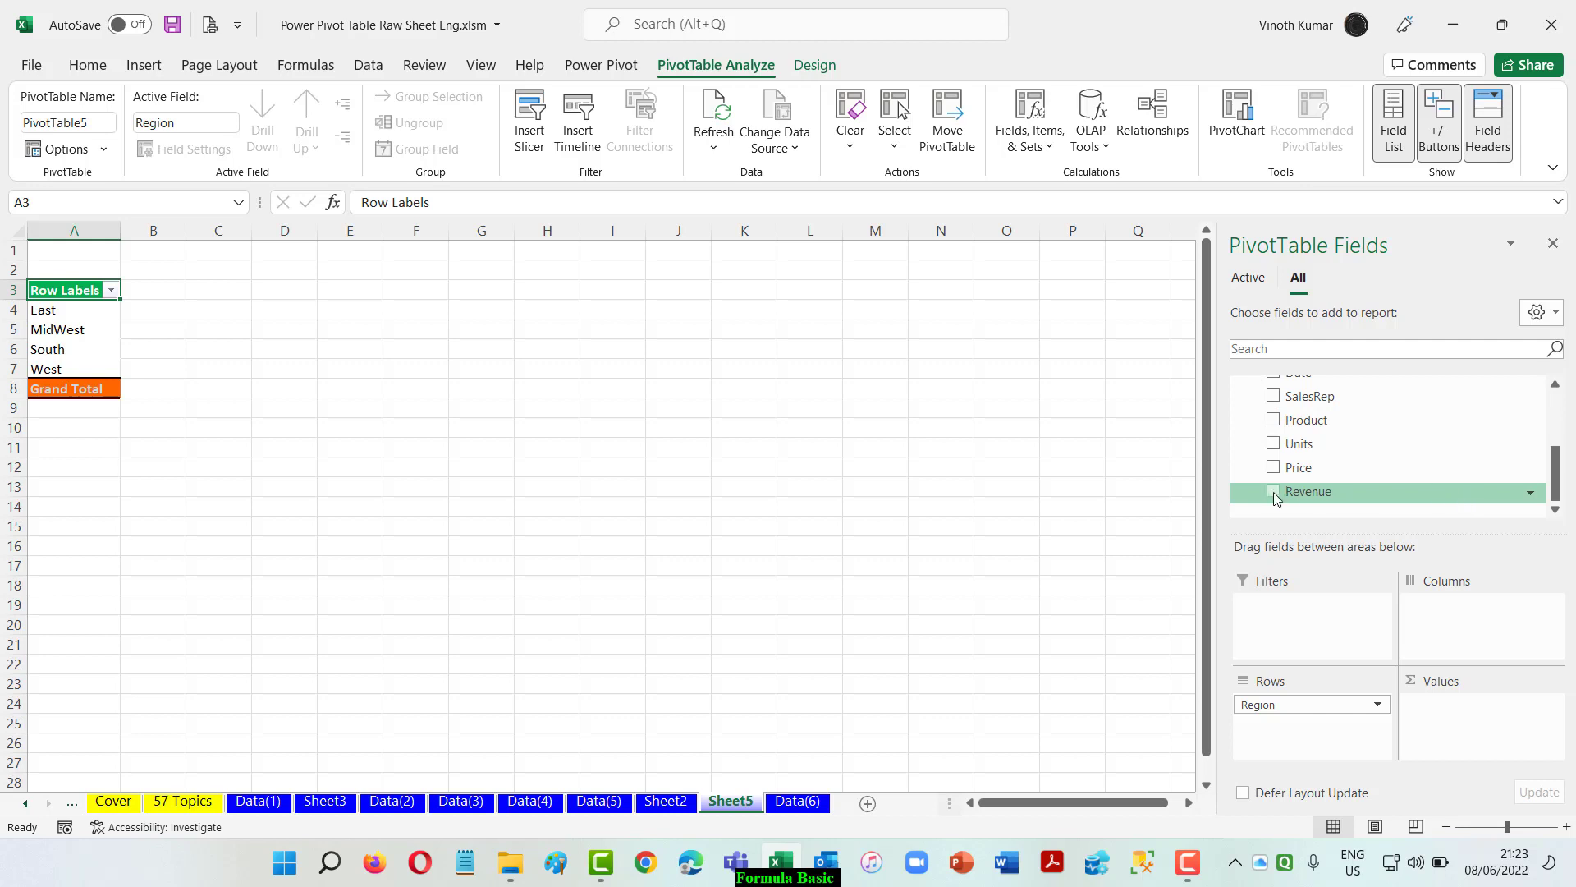
pyautogui.click(1272, 491)
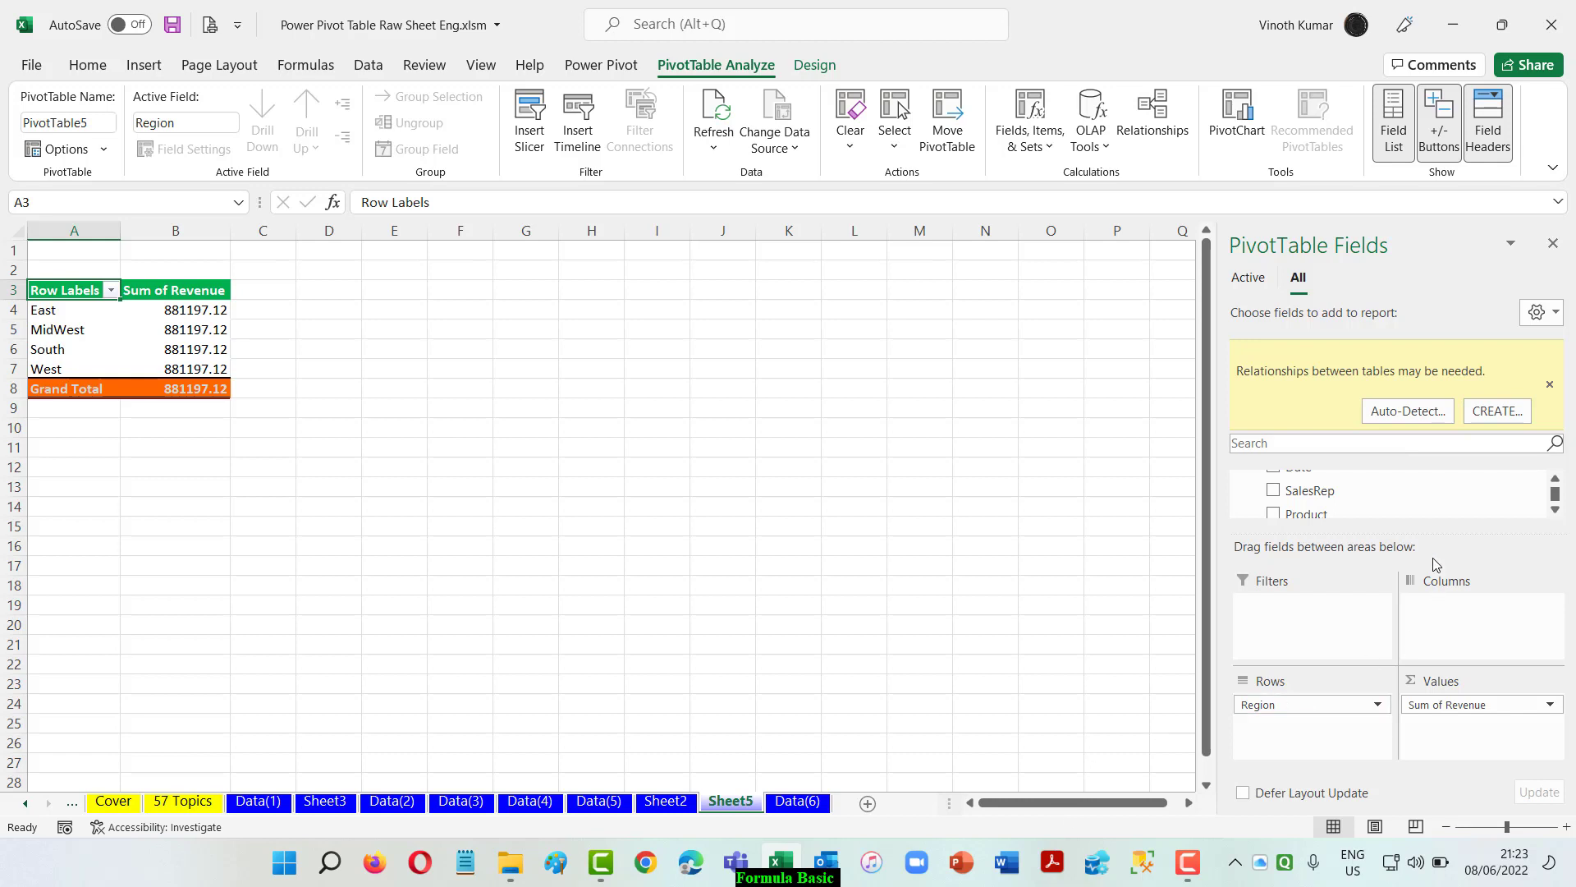
# Auto-detect the relationship between the PivotTable's tables and bring up the list of existing relationships
pyautogui.click(1390, 415)
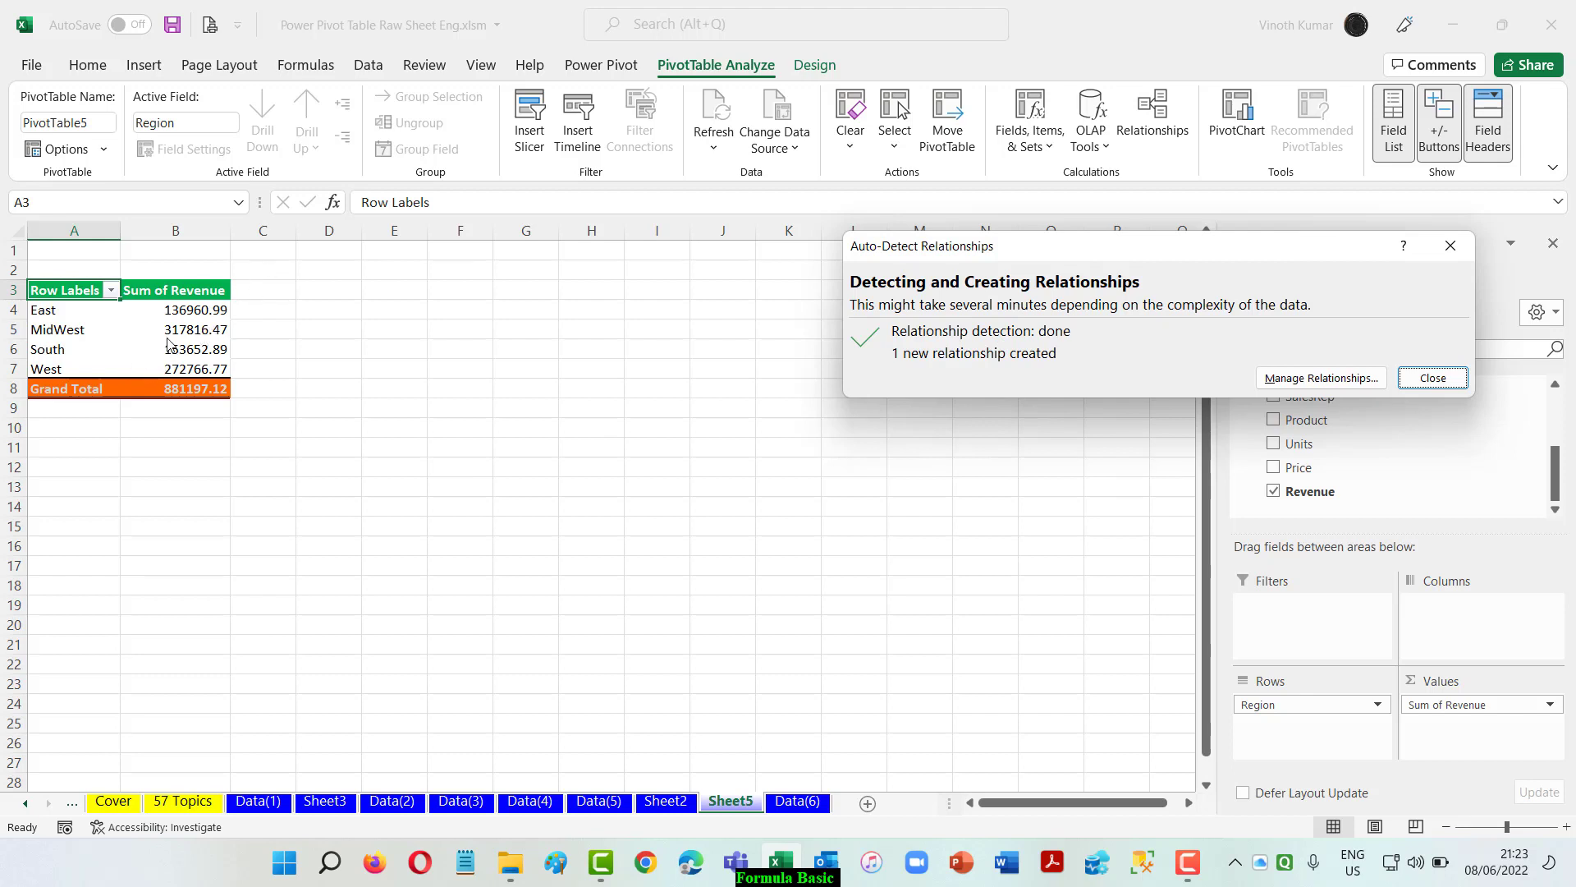
pyautogui.click(1433, 377)
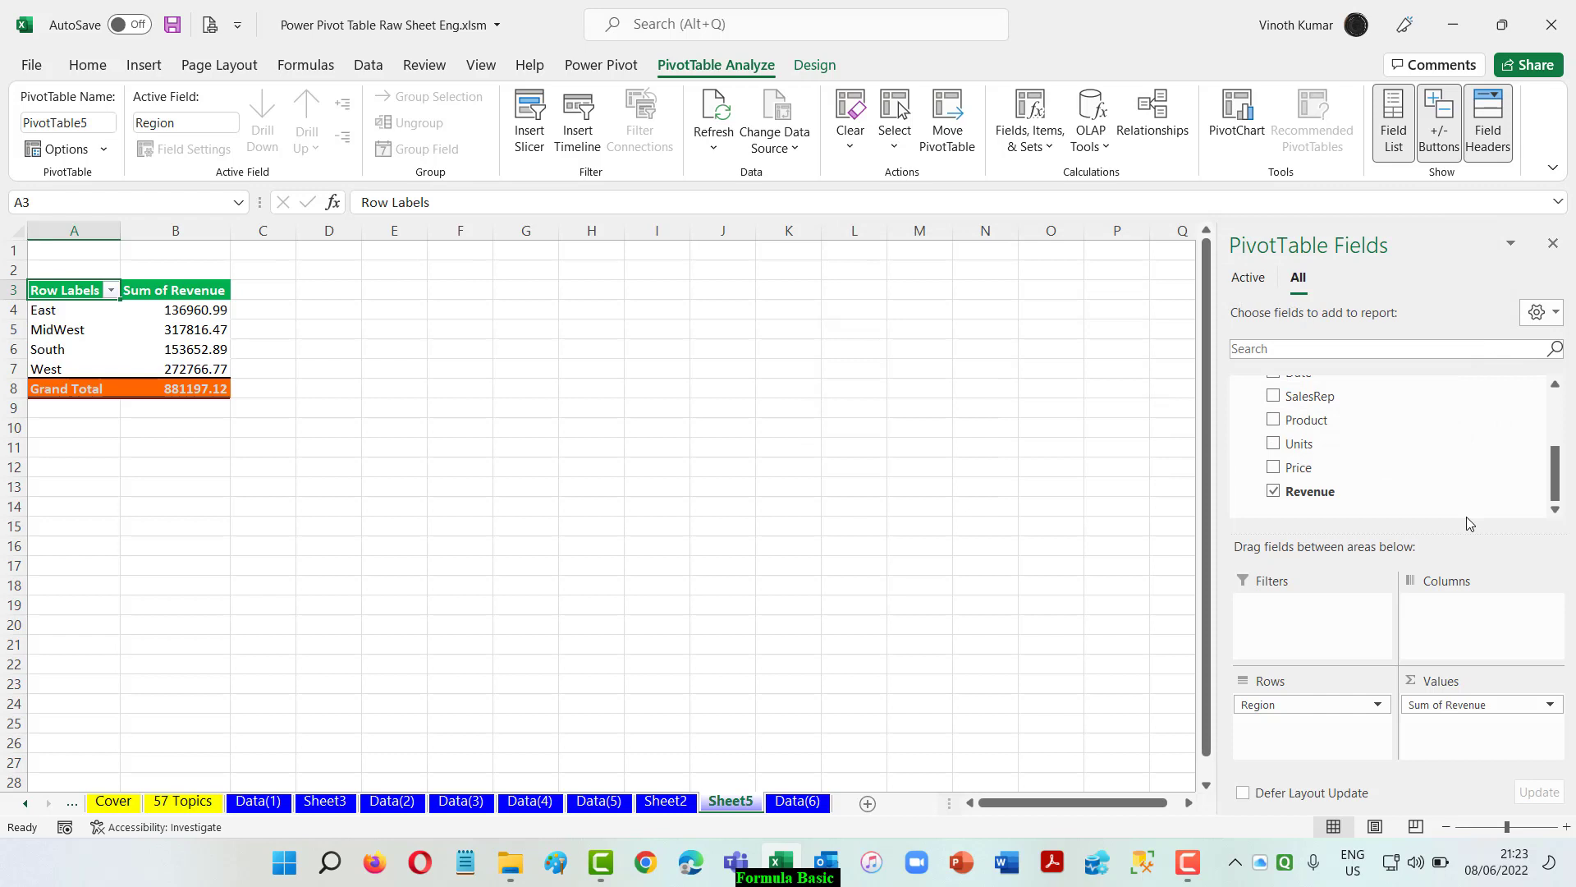
pyautogui.click(1141, 104)
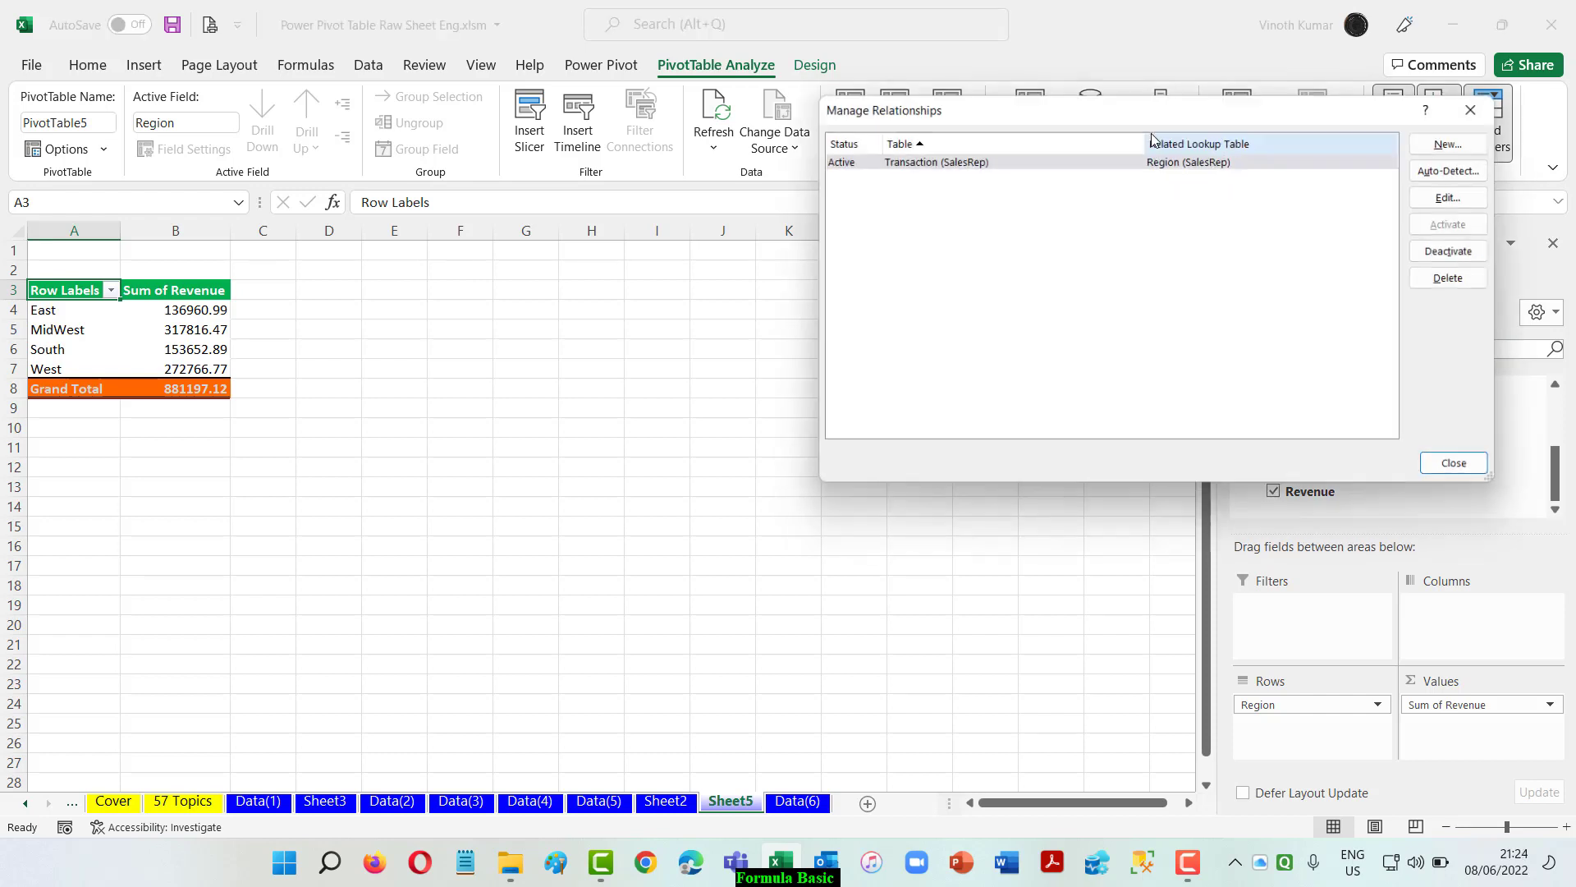
# Start a new relationship with Transaction as the related table and SalesRep as its primary column
pyautogui.click(1469, 151)
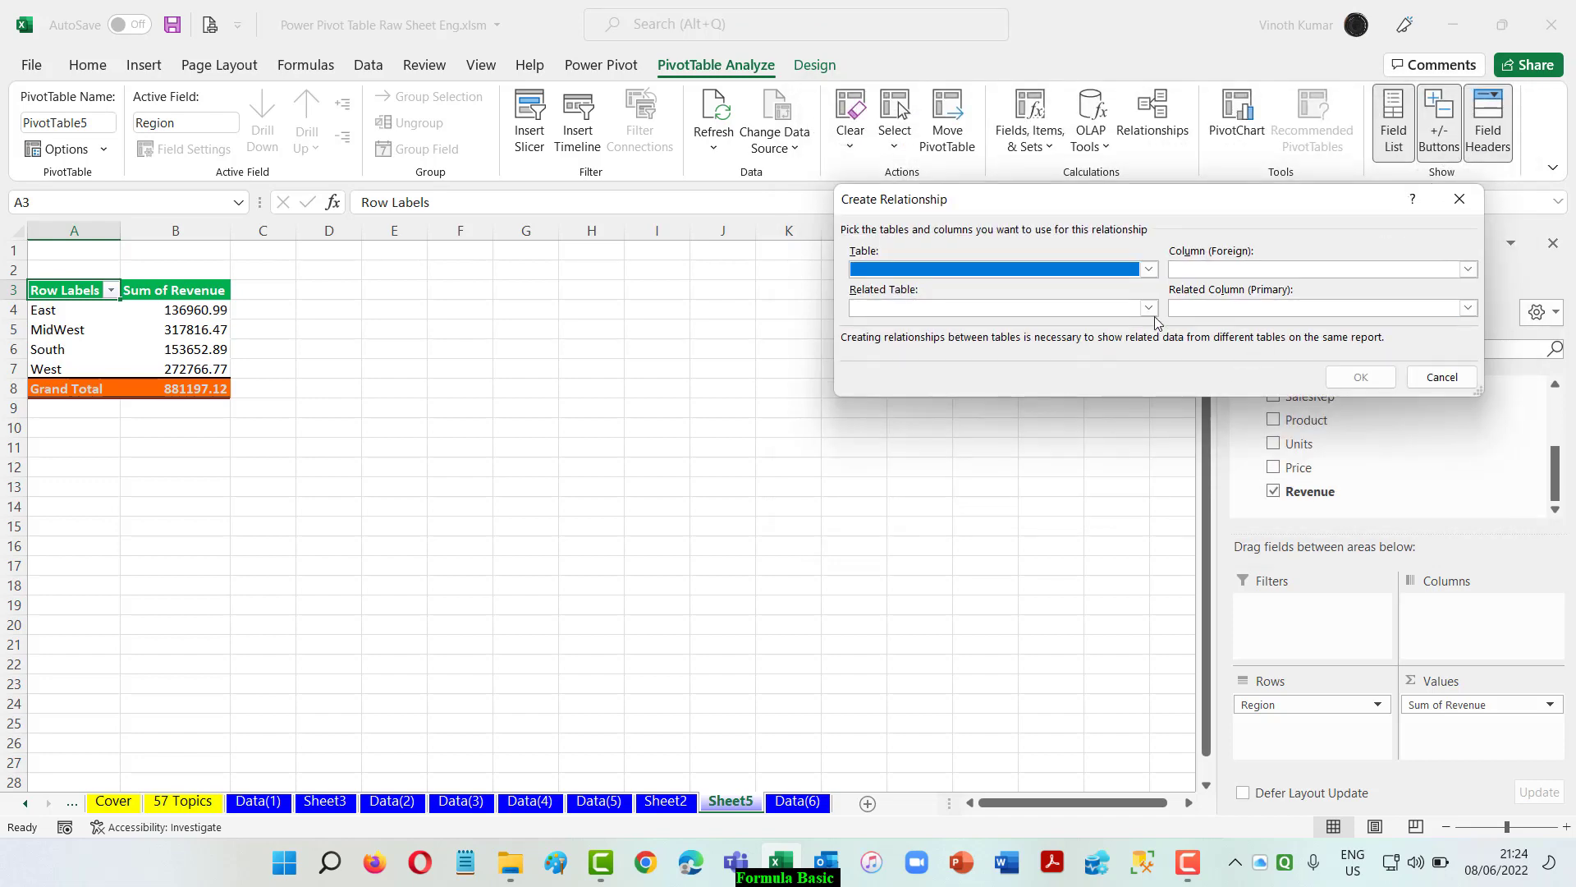
pyautogui.click(1153, 314)
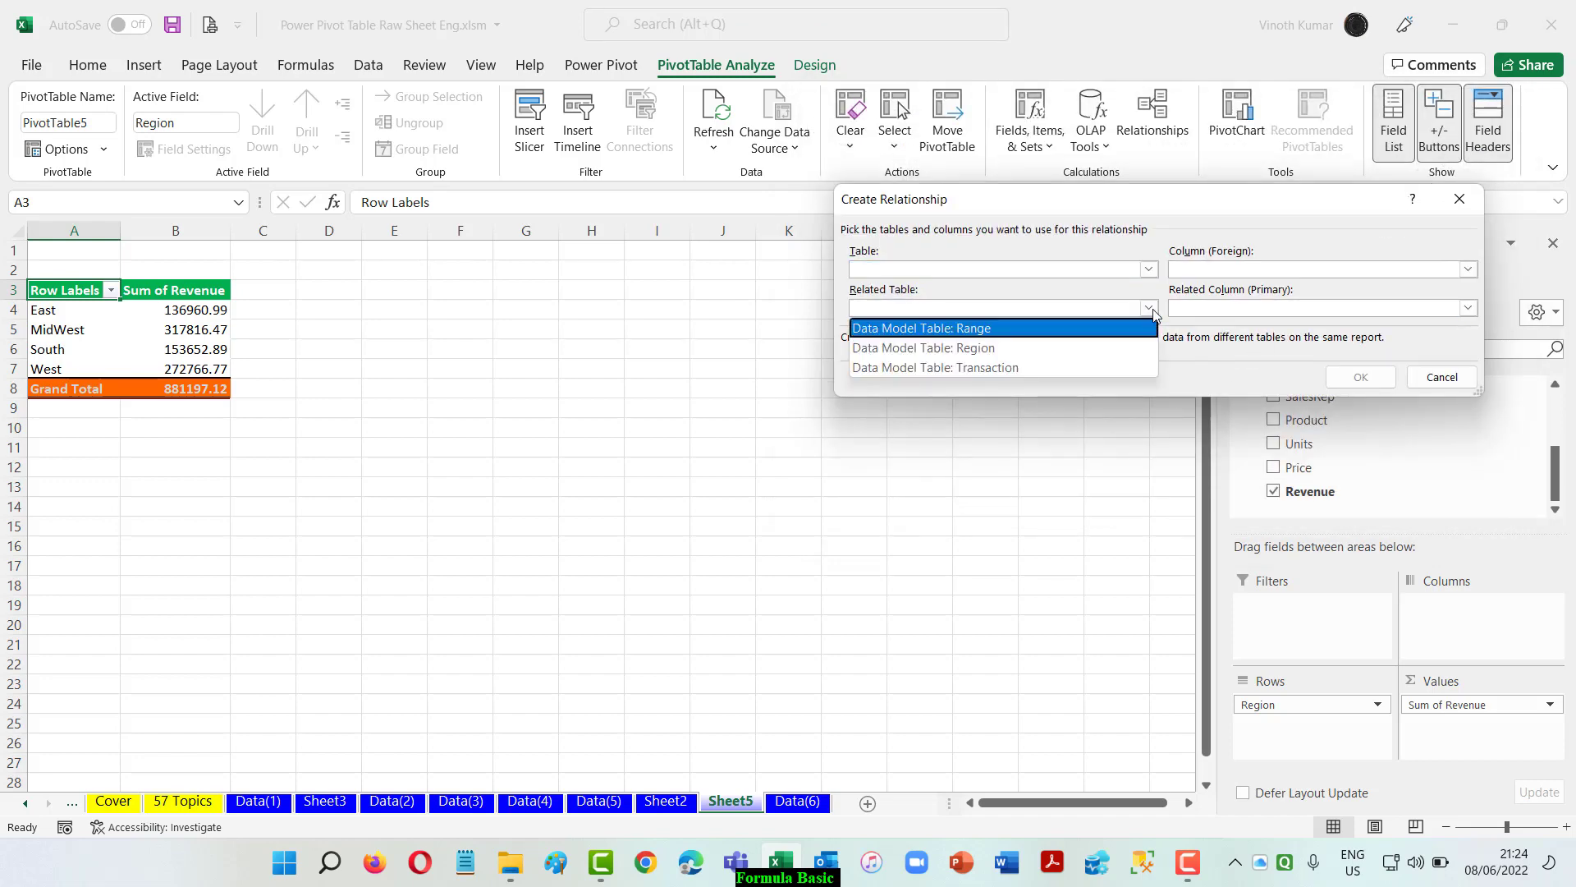
pyautogui.click(1022, 366)
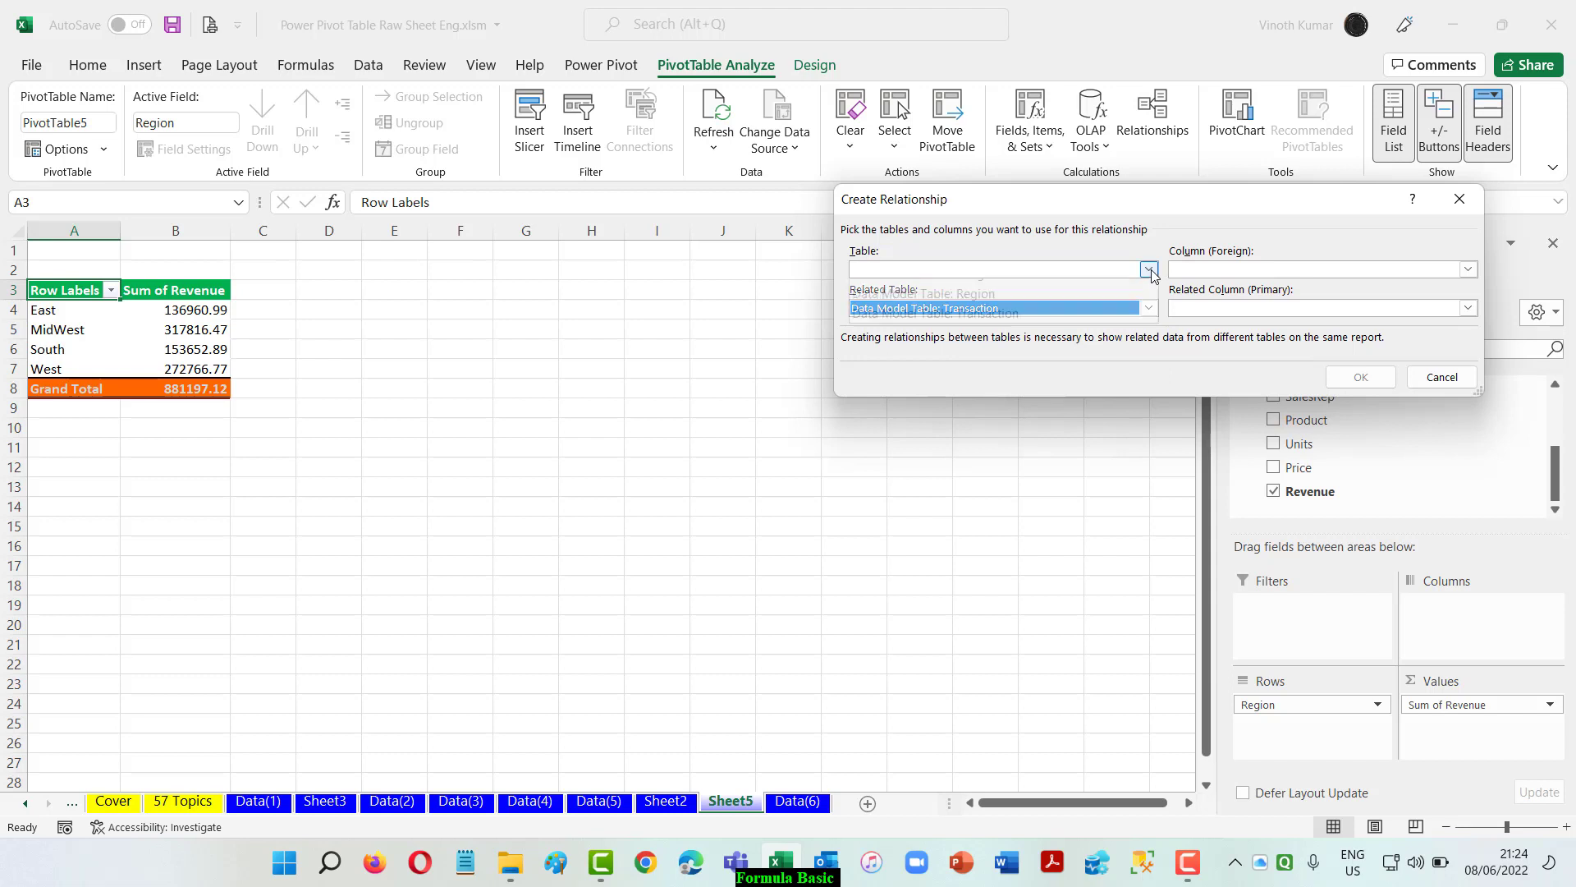
pyautogui.click(1151, 273)
pyautogui.click(1077, 383)
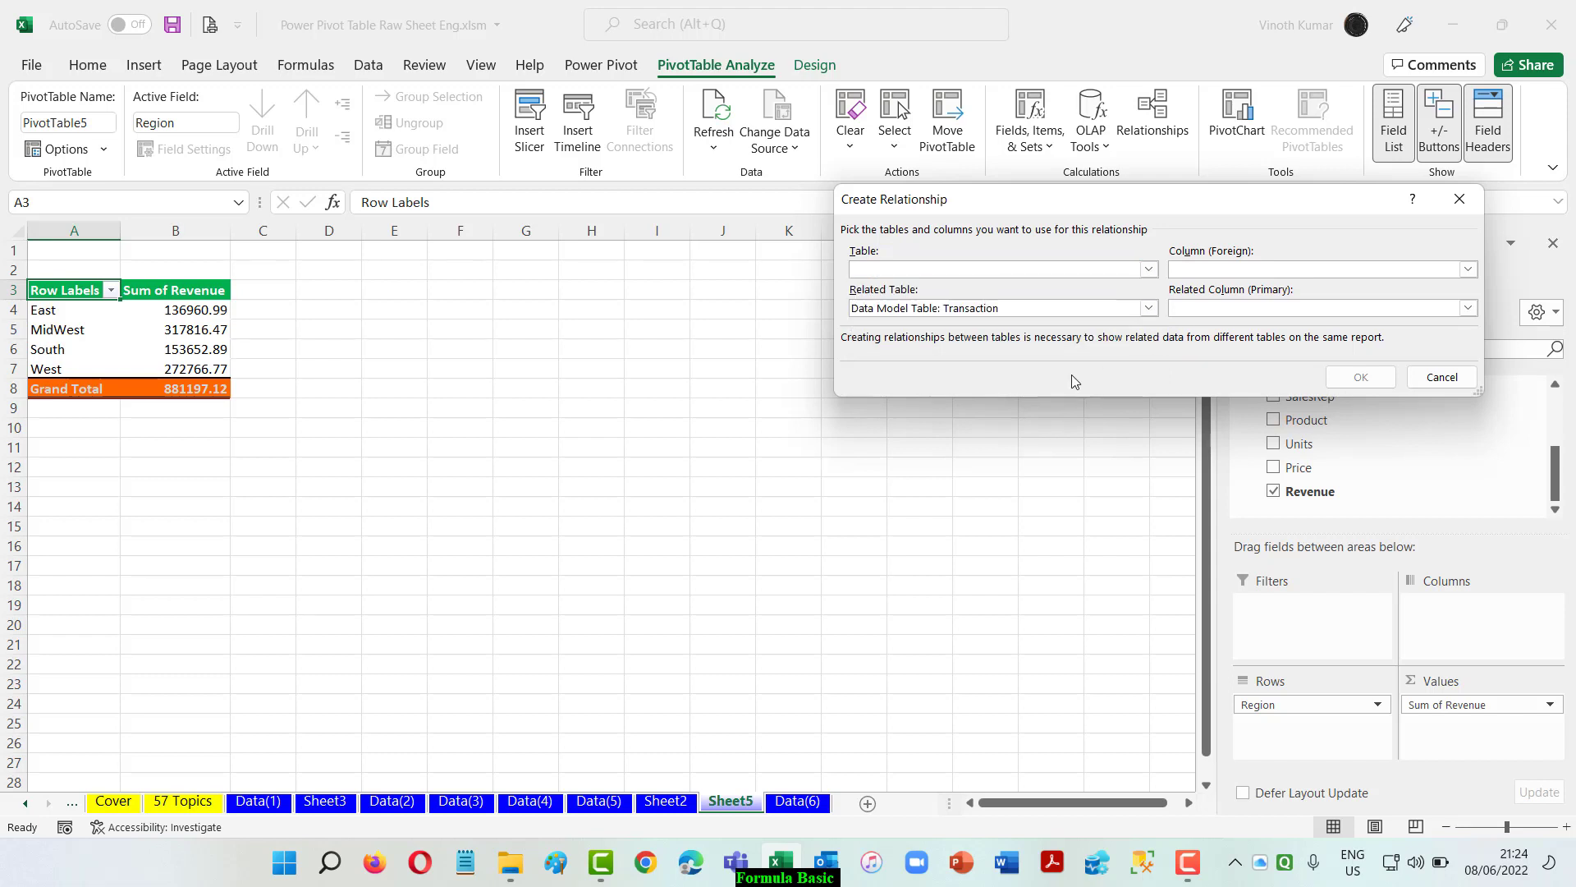
pyautogui.click(1470, 309)
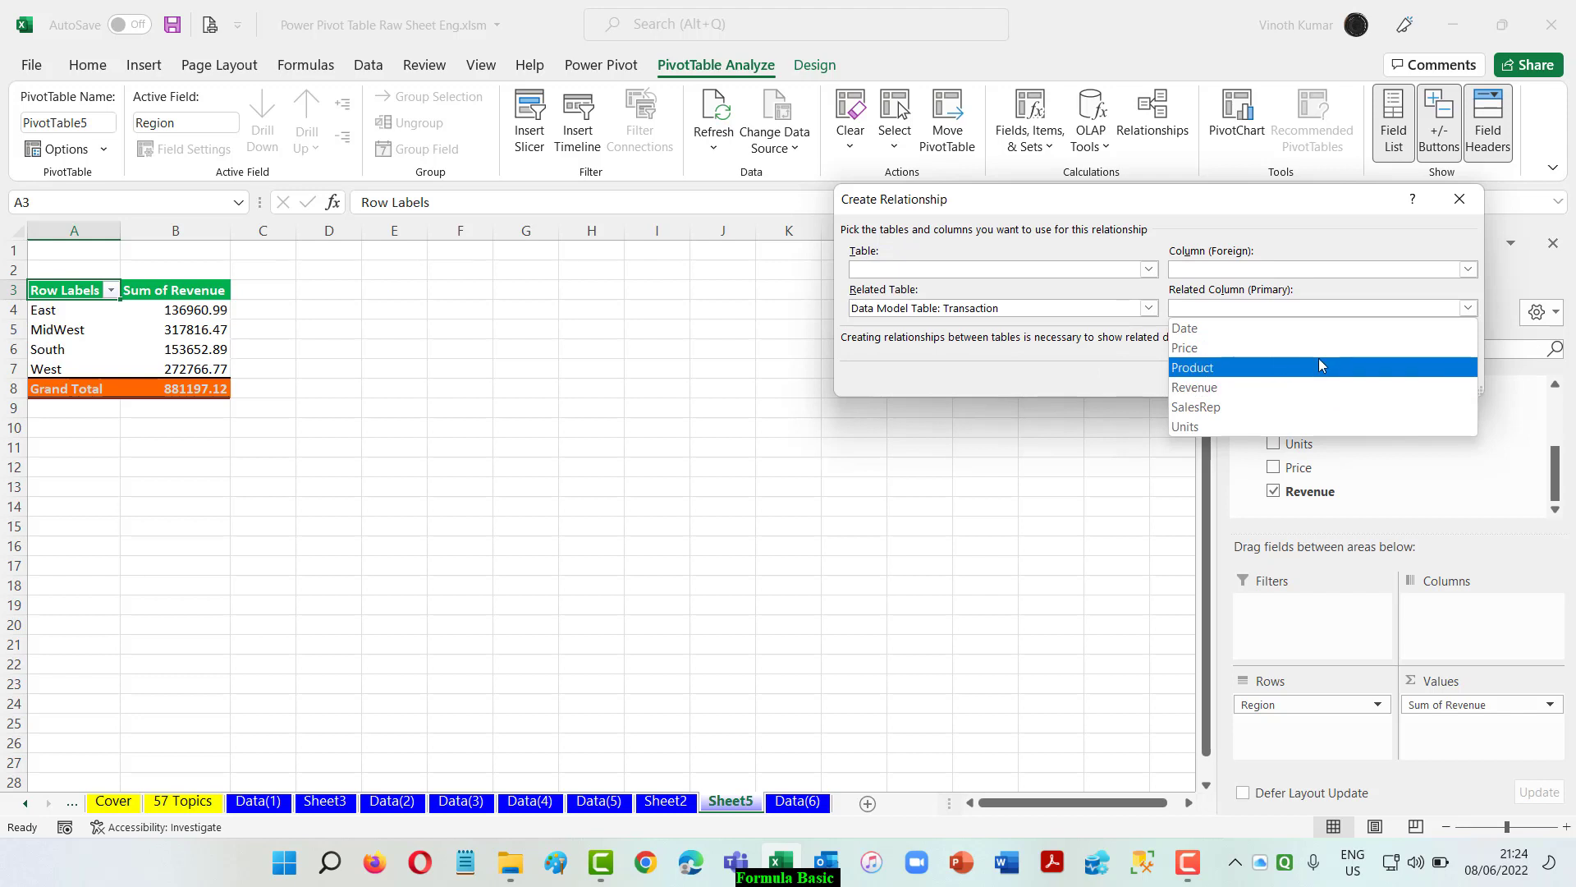
pyautogui.click(1289, 407)
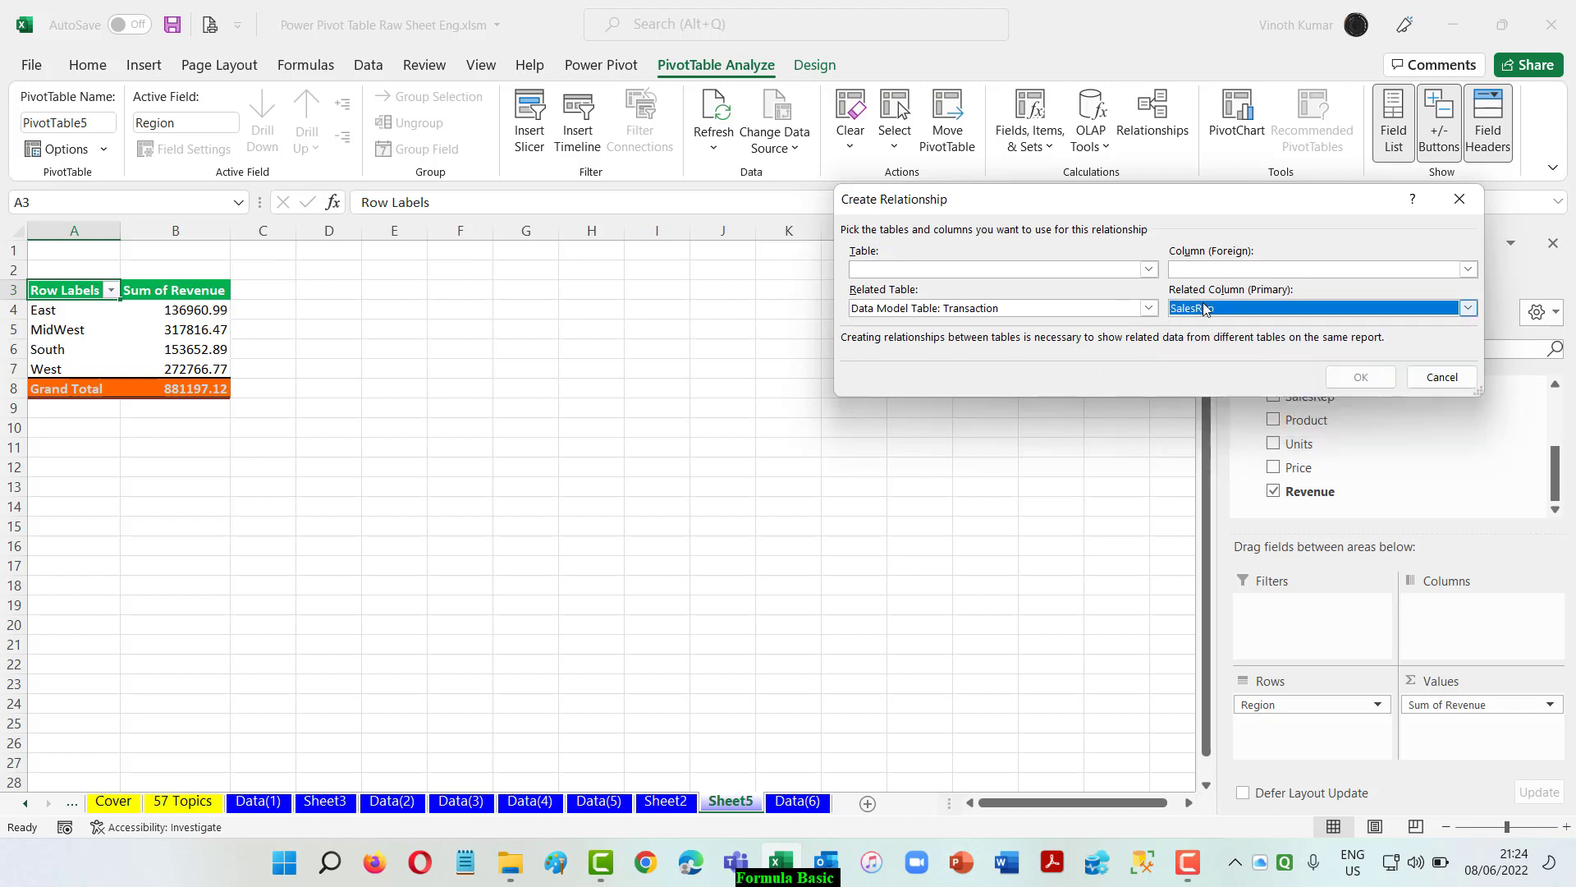
# Try to set Region as the new relationship's table with SalesRep as its foreign column, and dismiss the relationship dialogs
pyautogui.click(1149, 269)
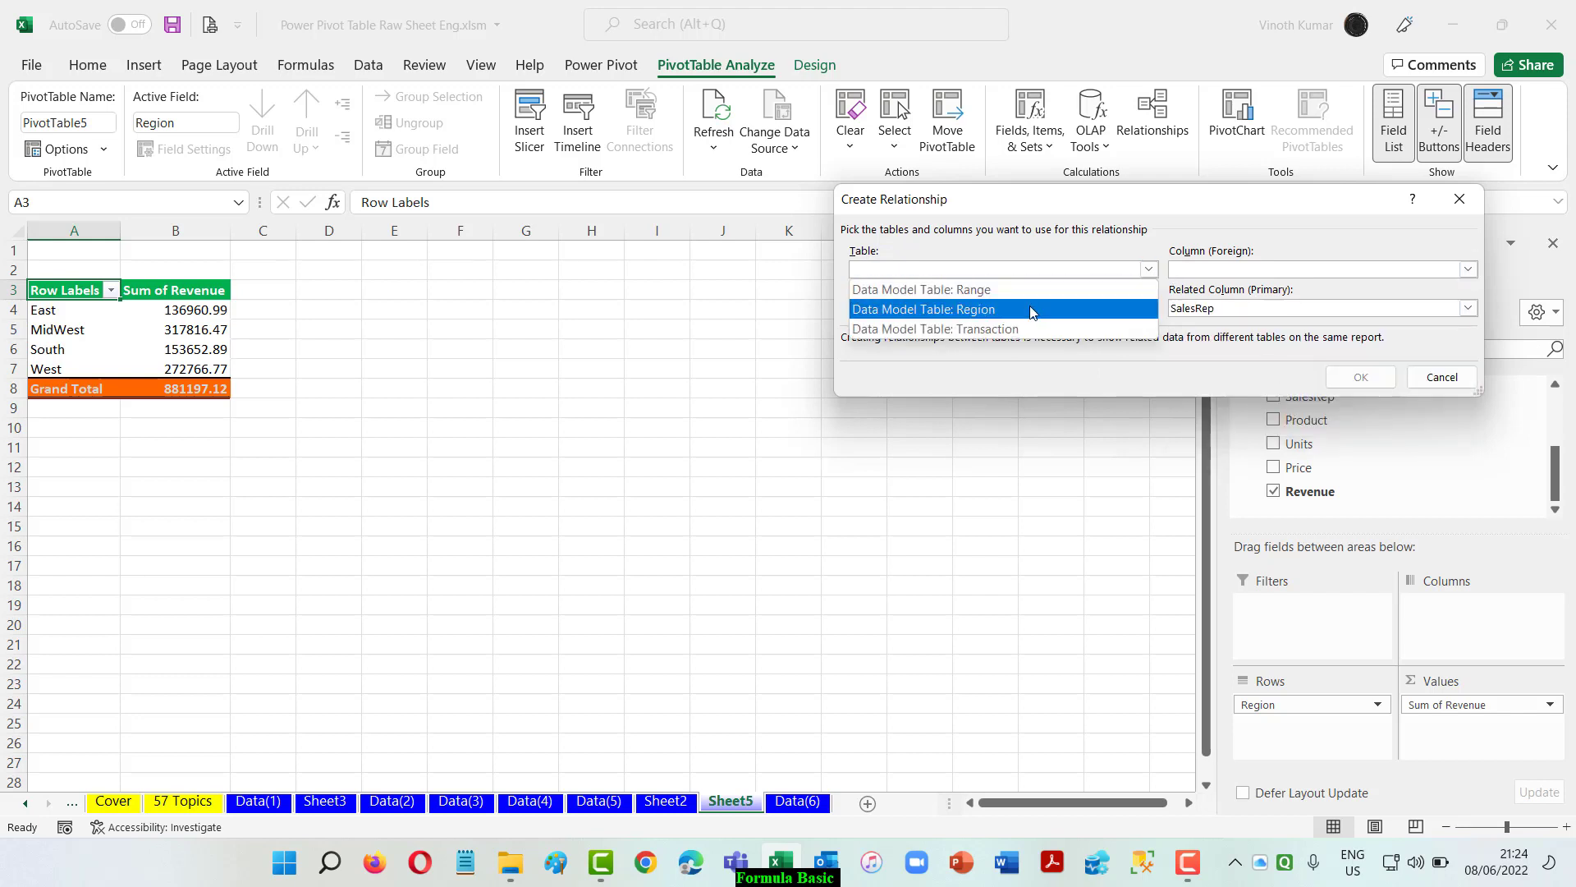
pyautogui.click(1057, 308)
pyautogui.click(1468, 271)
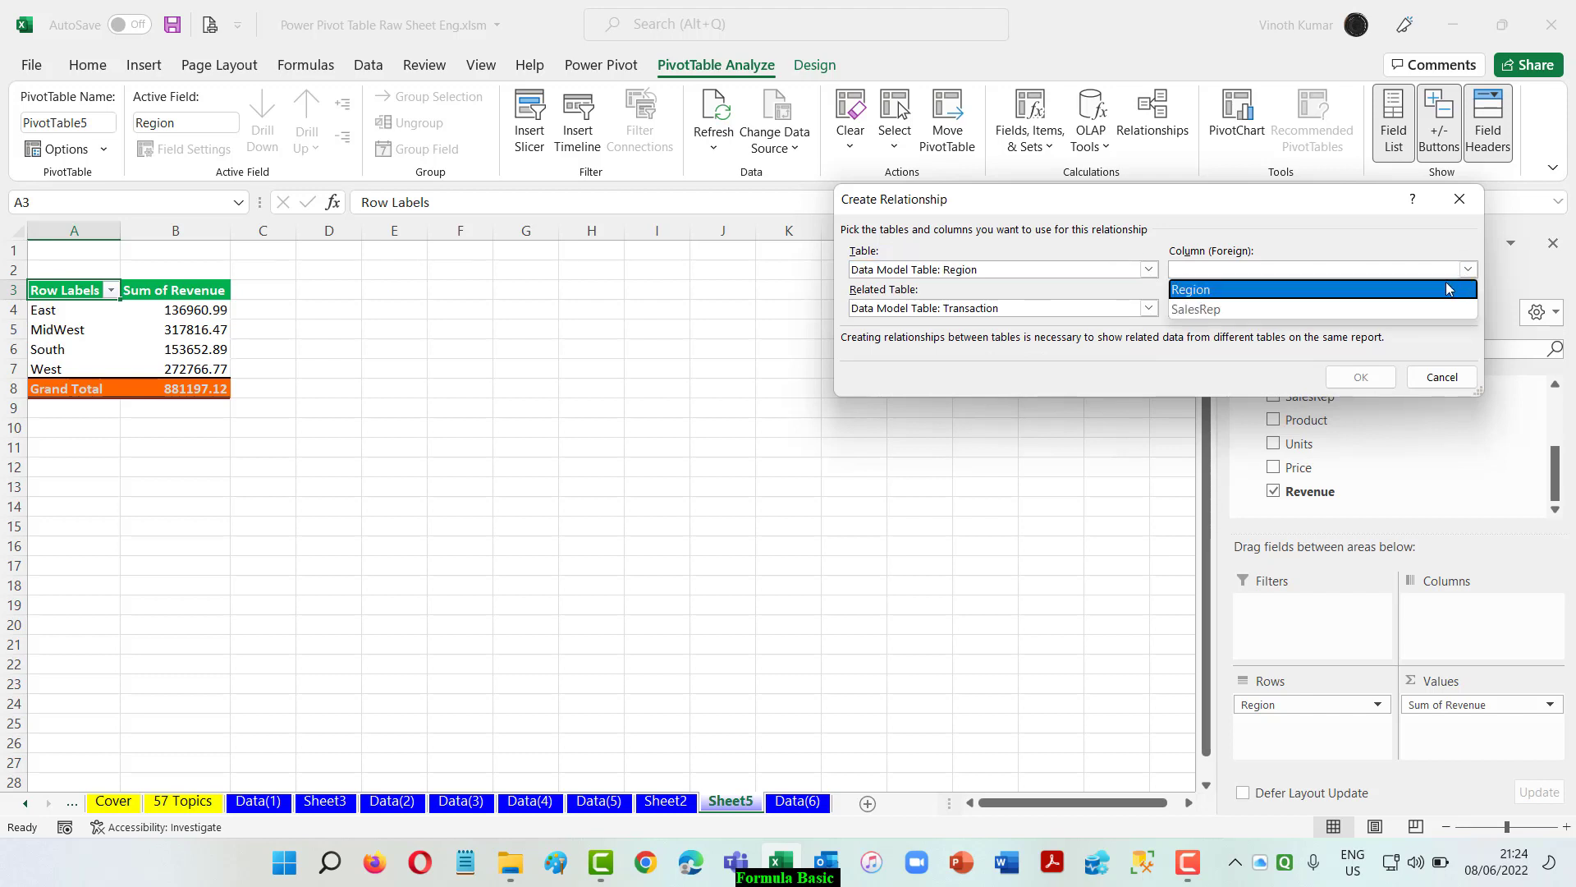
pyautogui.click(1397, 308)
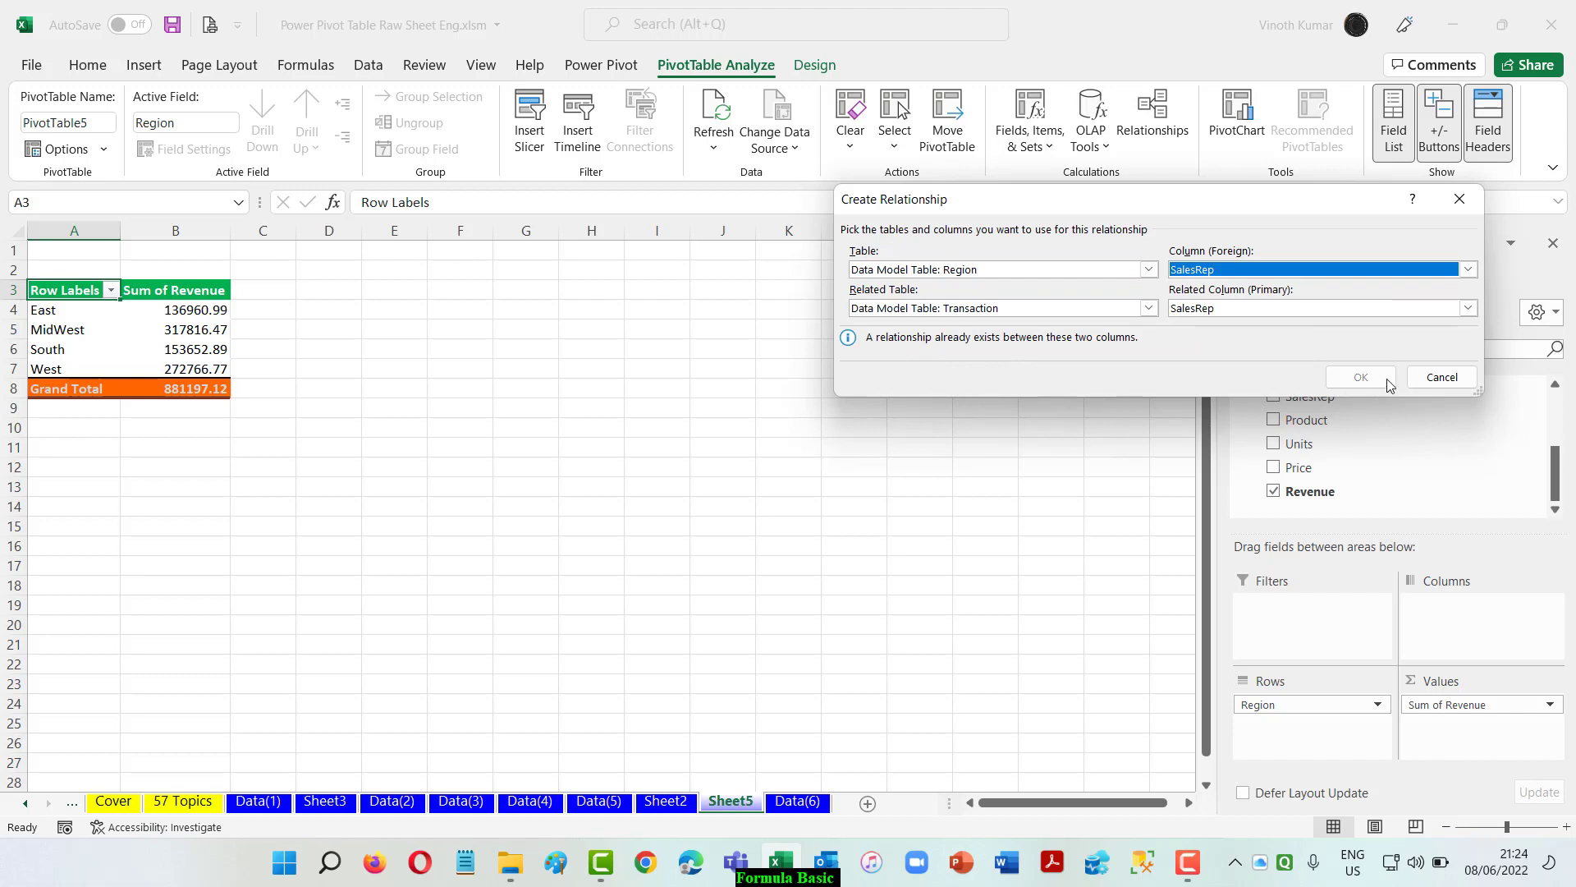
pyautogui.click(1443, 377)
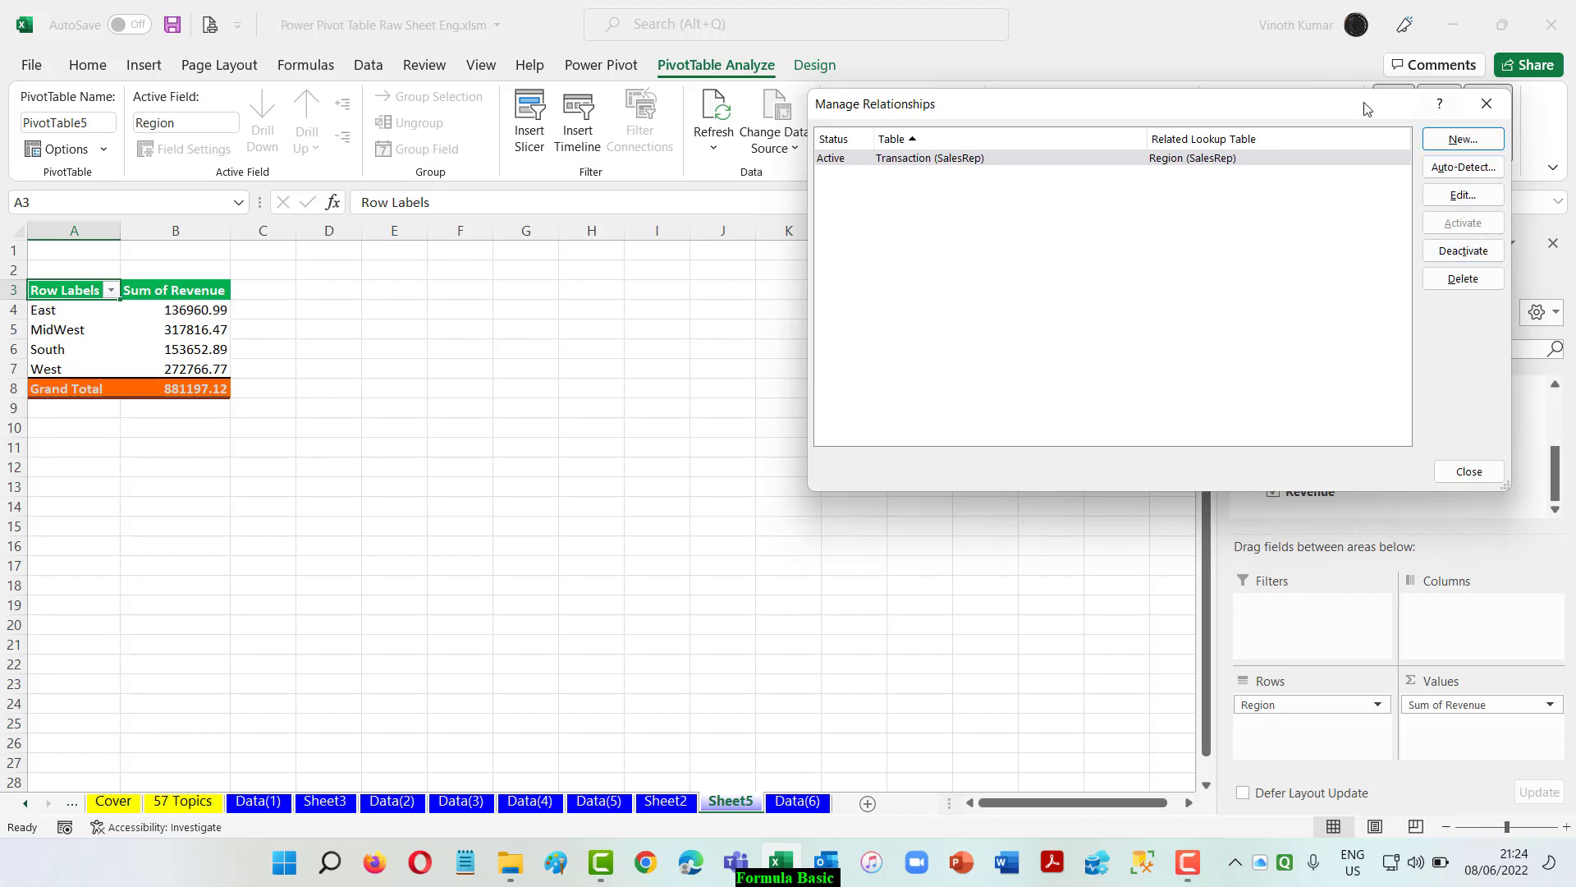
pyautogui.click(1474, 474)
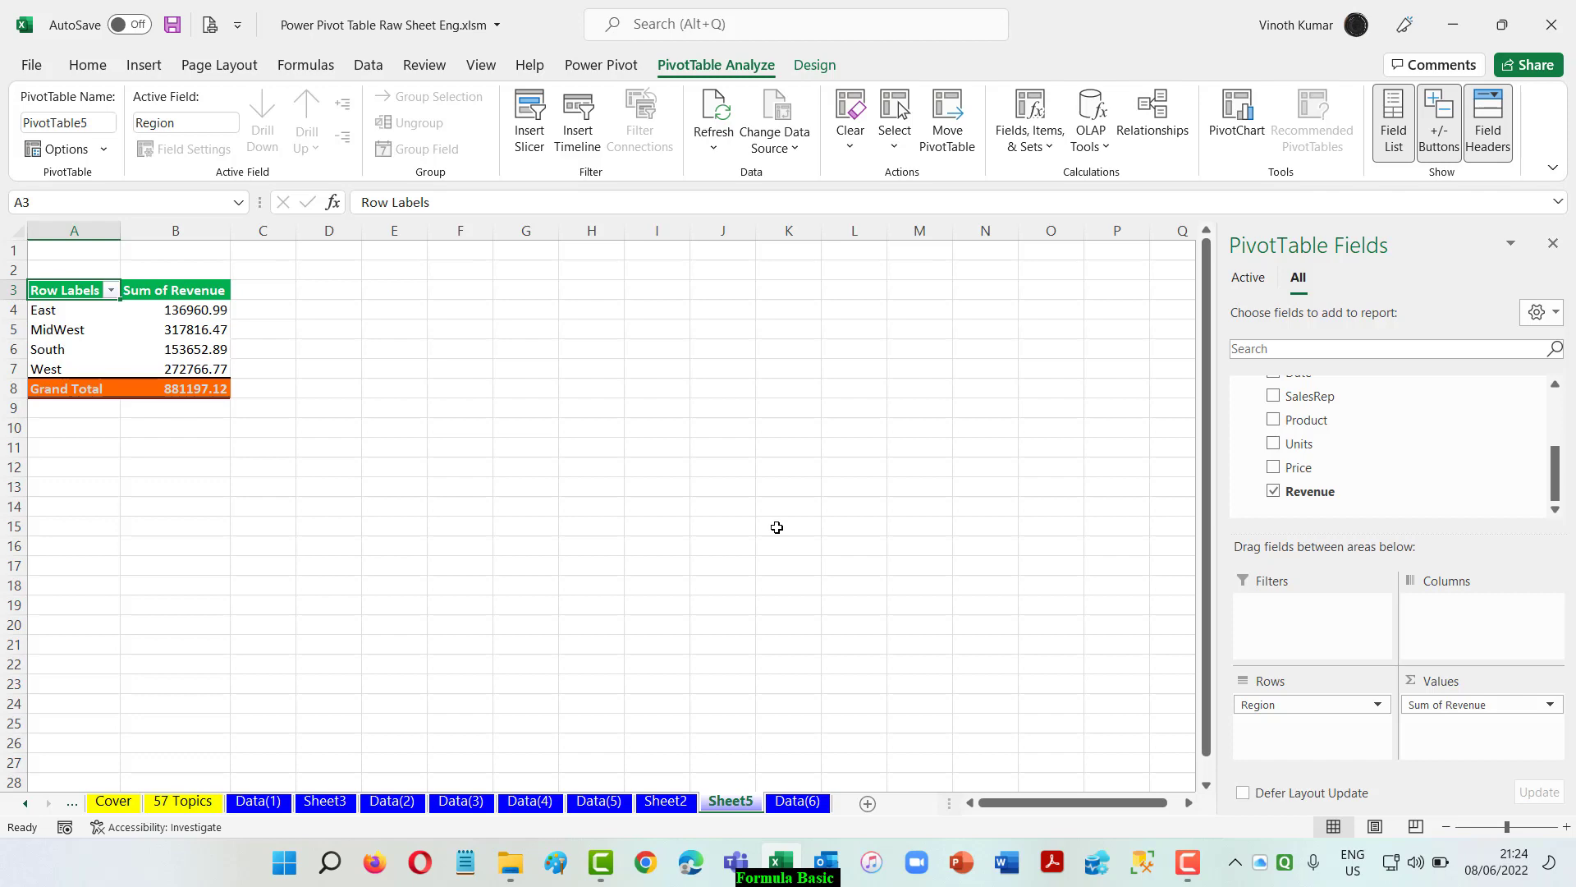
# Review the Data Model notes on the Data(6) sheet and the topic list on the 57 Topics sheet through the Power Query and Power Pivot entries
pyautogui.click(801, 802)
pyautogui.scroll(7, 451, 576)
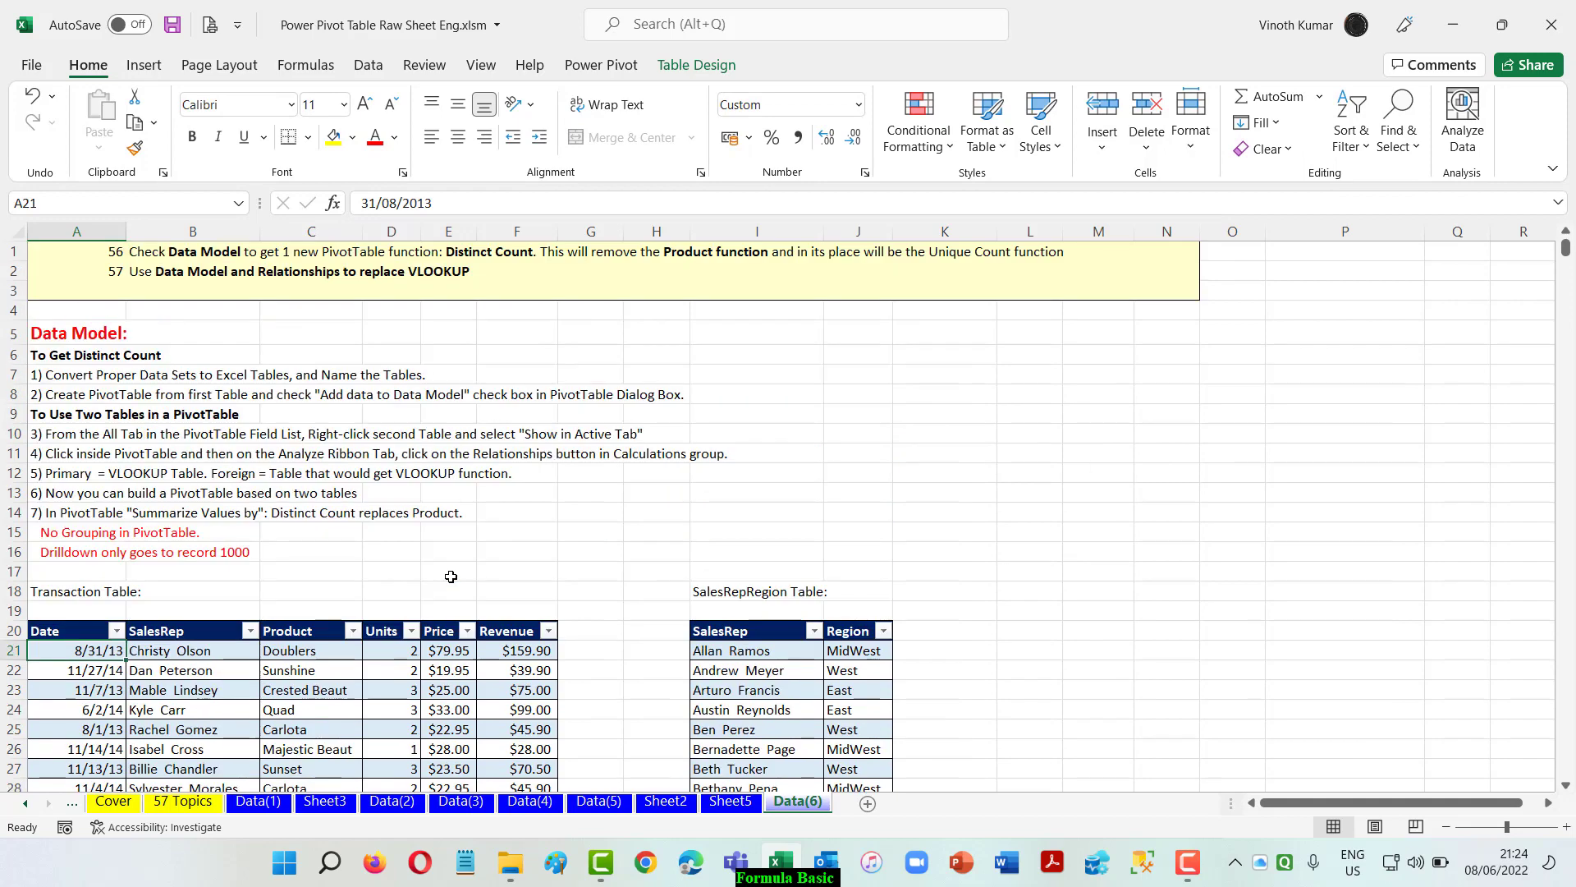
pyautogui.click(199, 807)
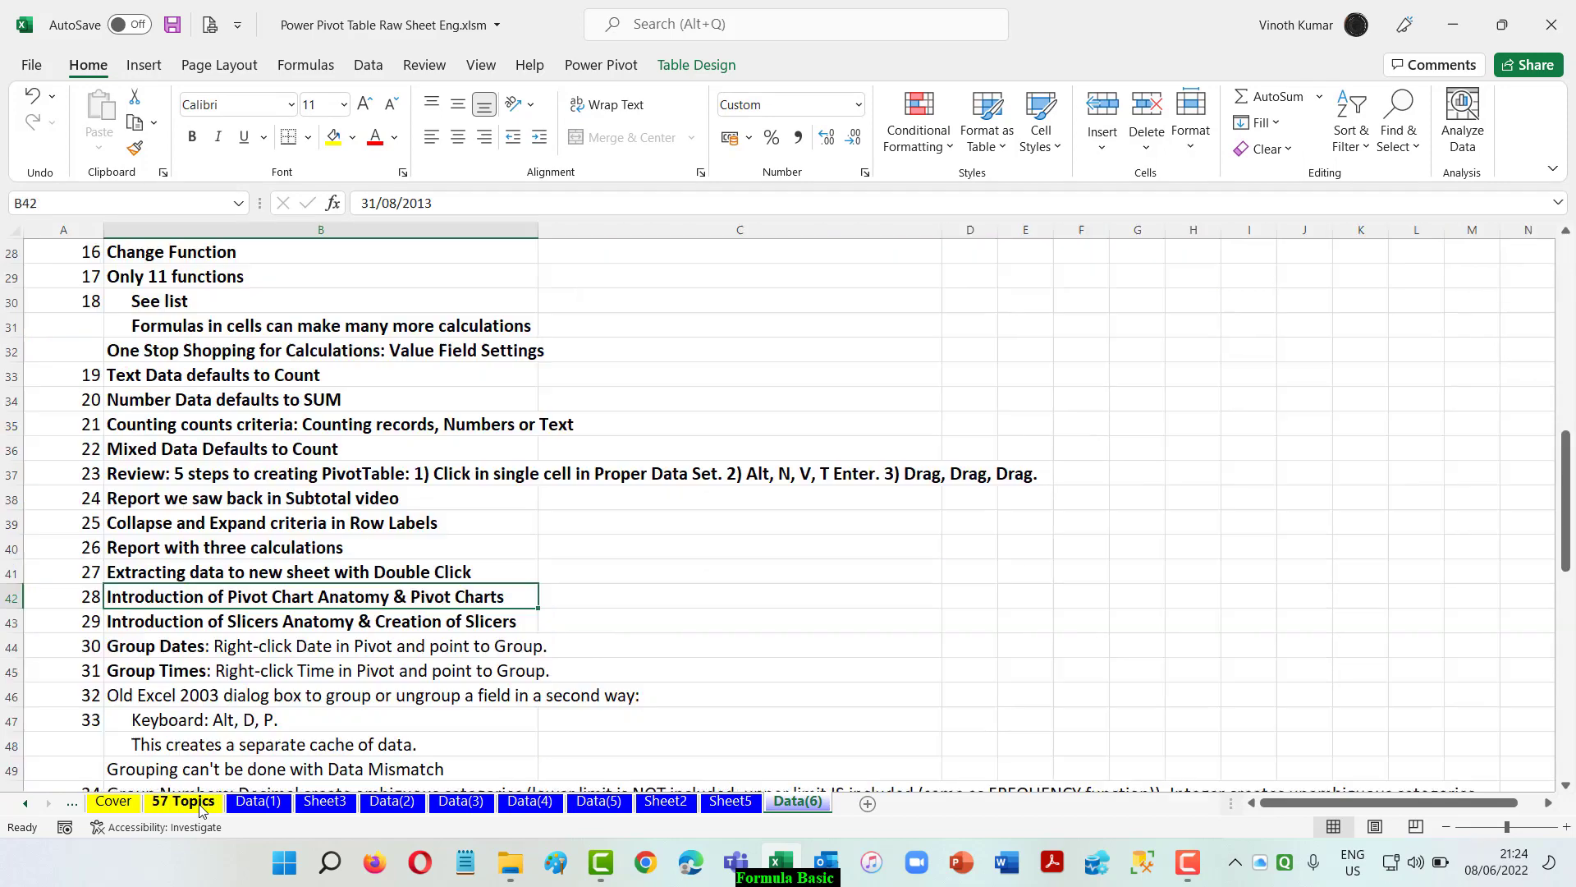
pyautogui.scroll(-2, 654, 648)
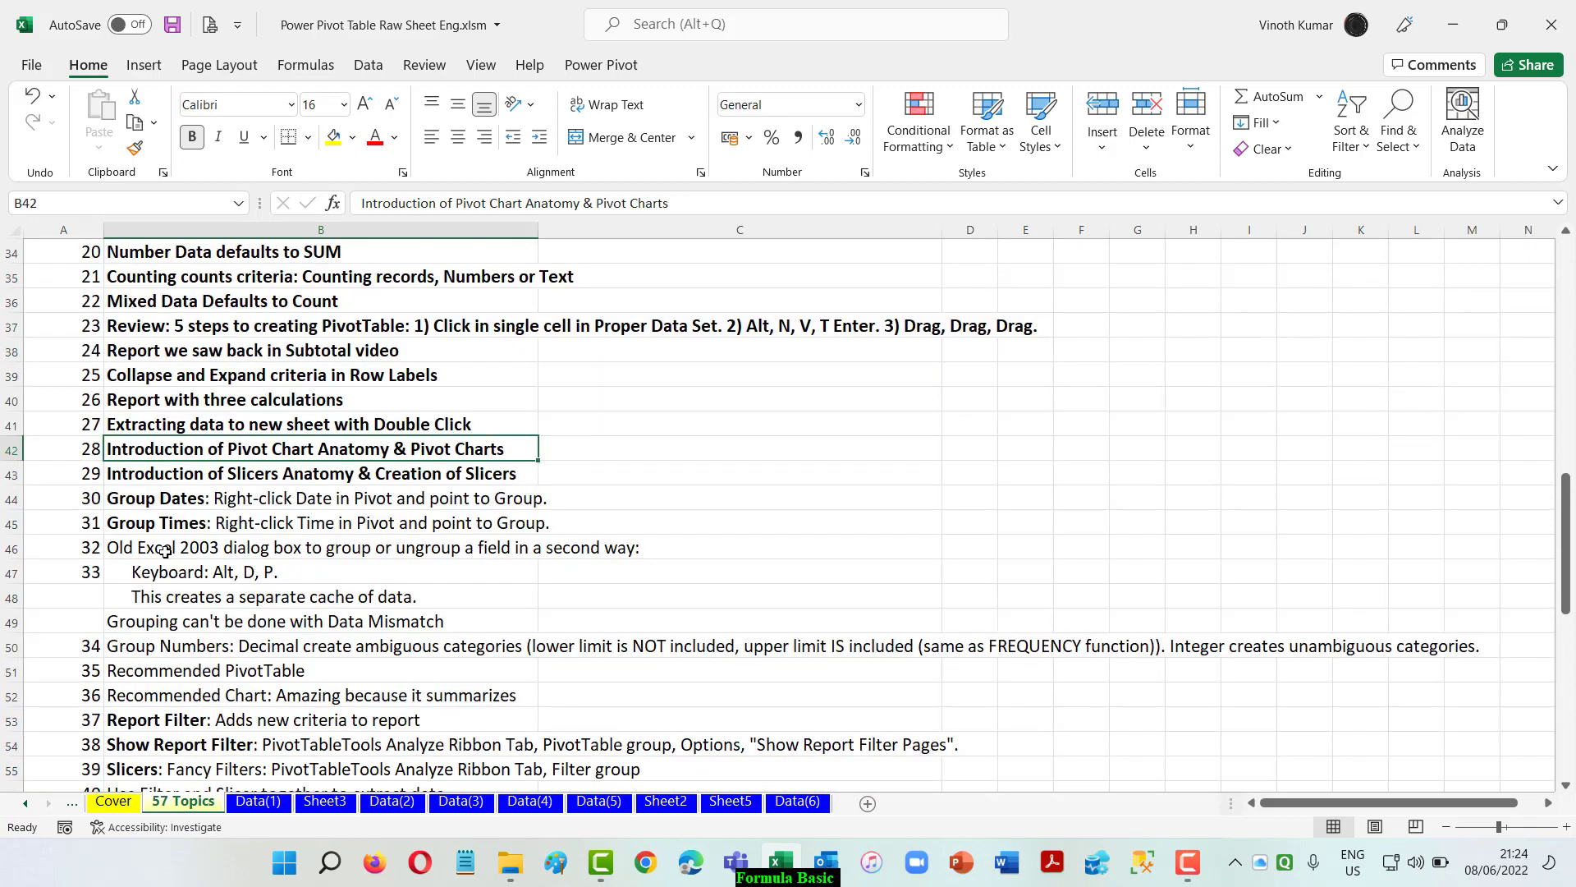
pyautogui.moveTo(164, 550); pyautogui.dragTo(218, 713)
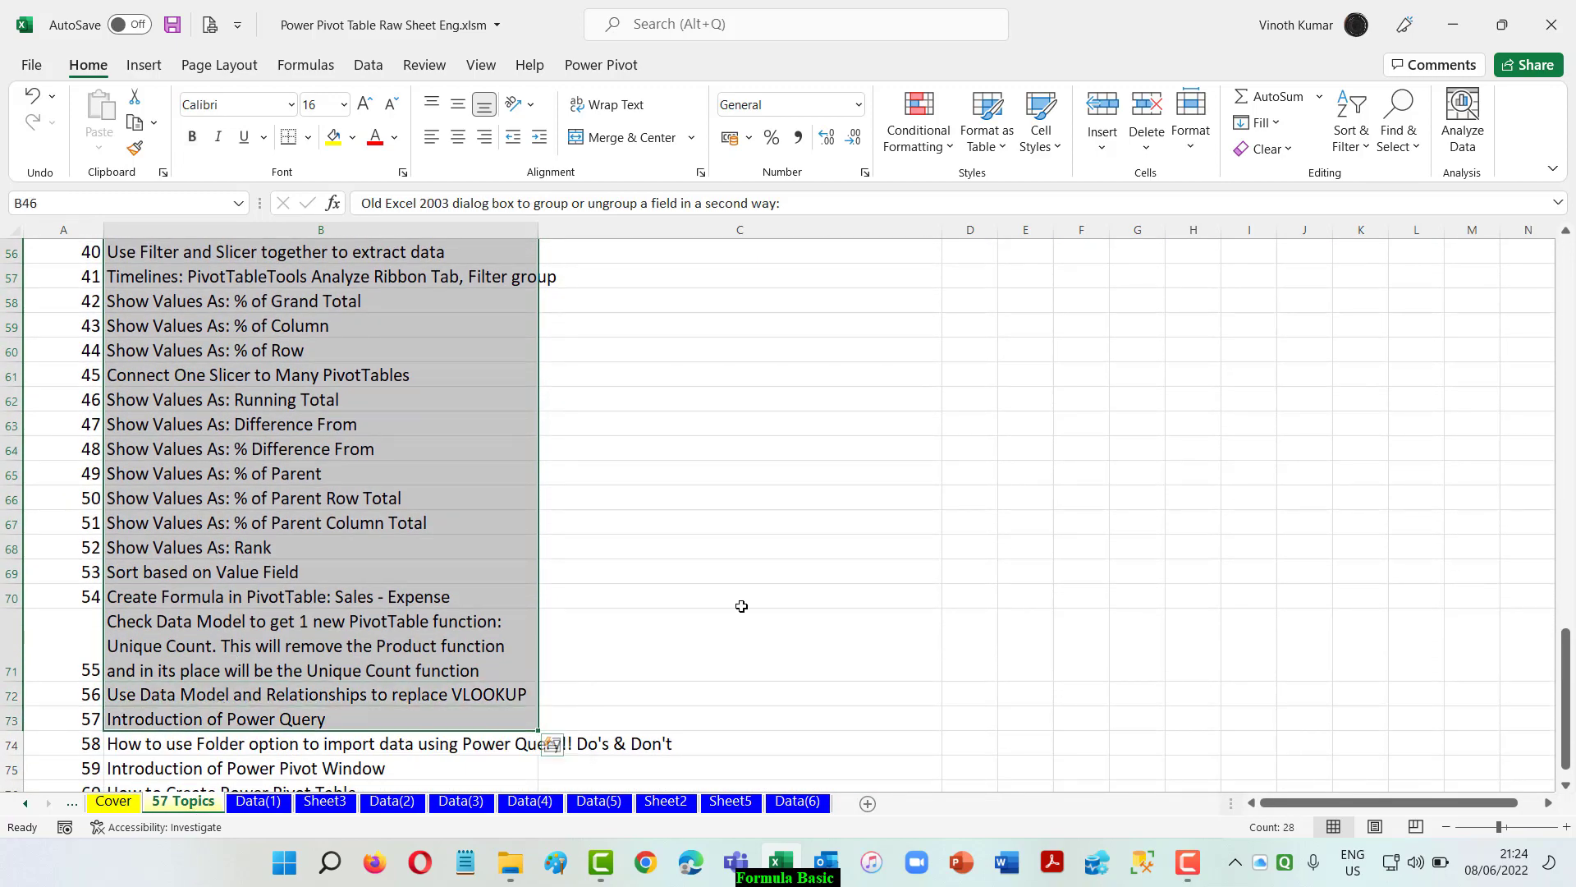
pyautogui.scroll(-2, 742, 606)
pyautogui.click(865, 553)
pyautogui.click(283, 570)
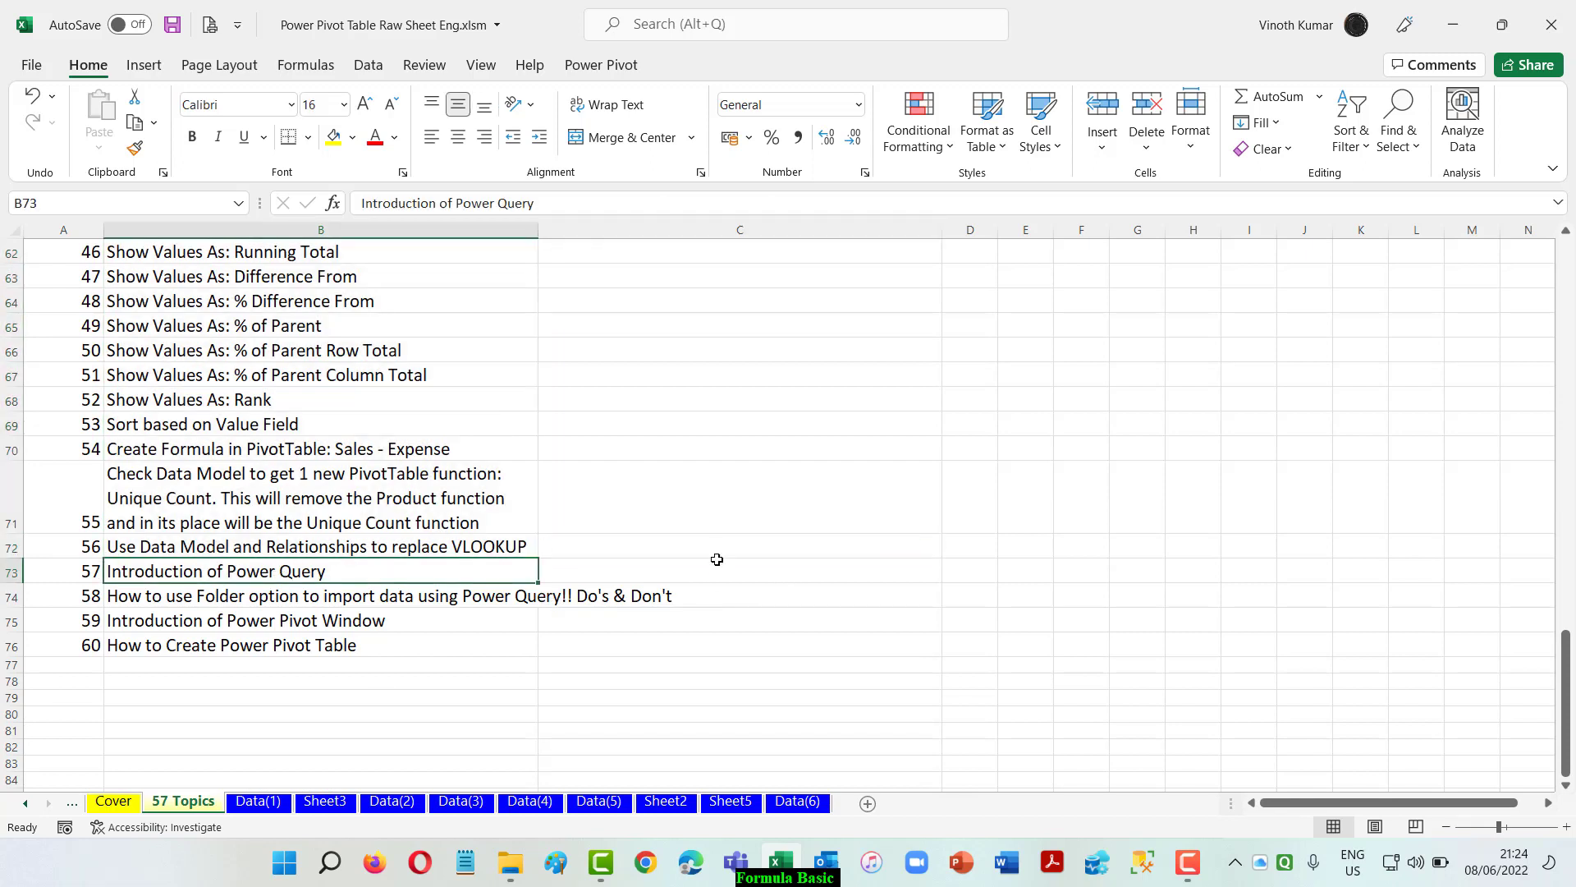
pyautogui.click(267, 620)
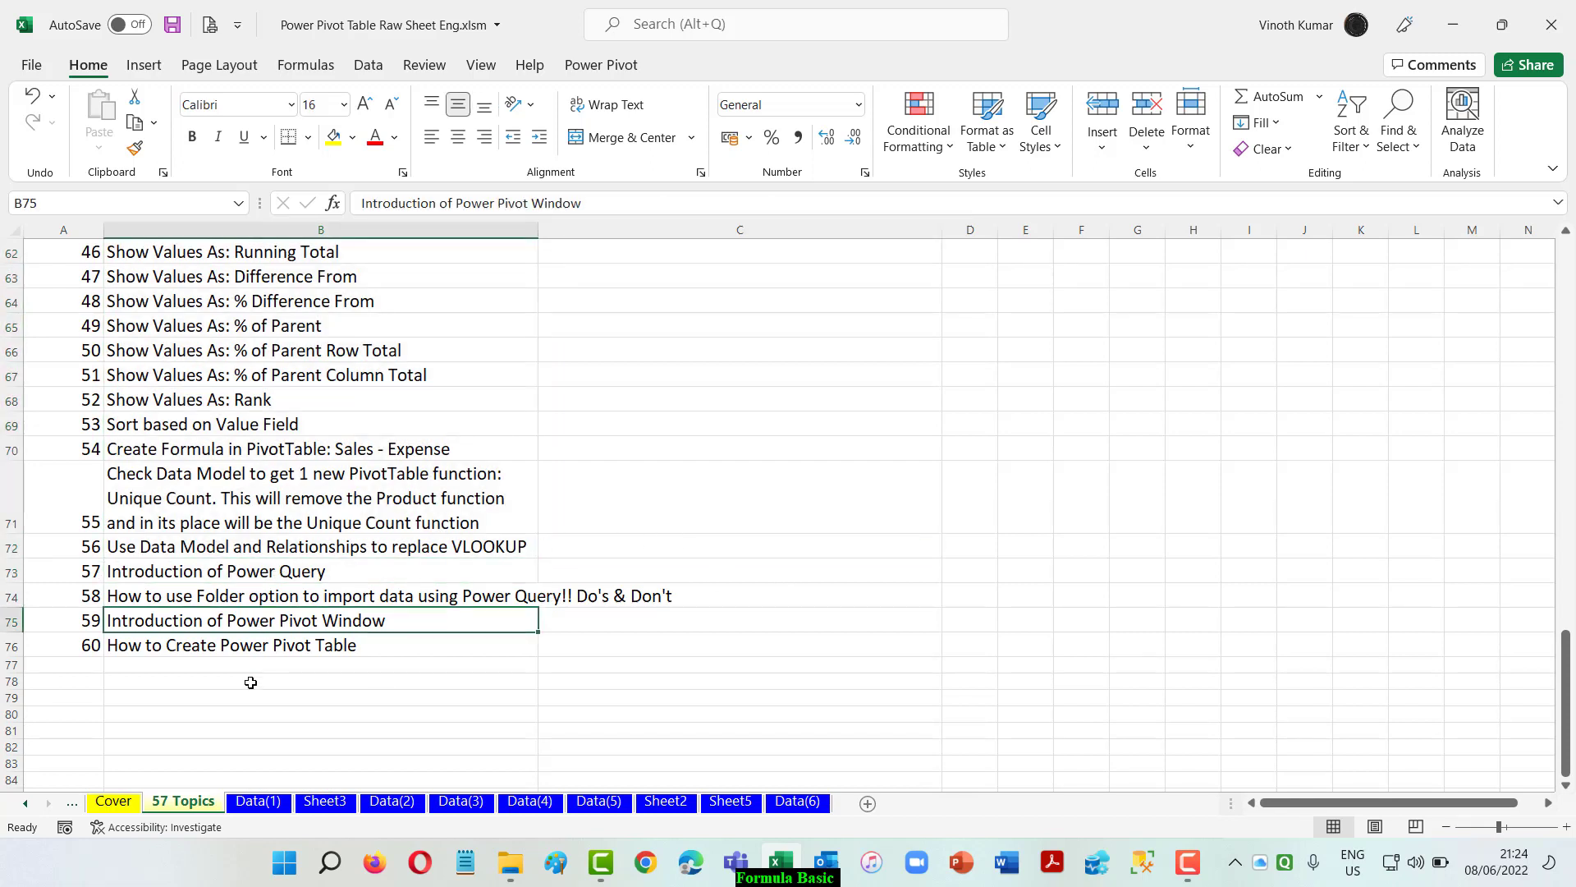